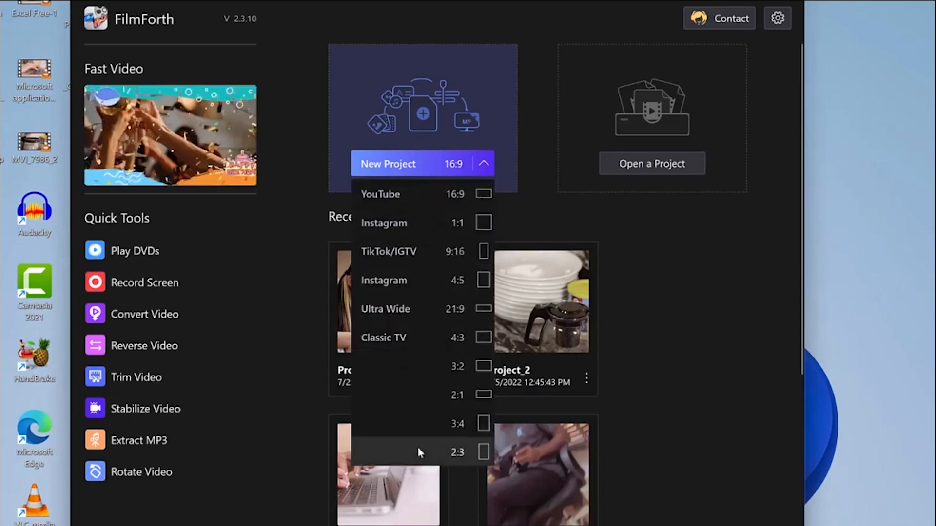
Review the aspect ratios offered for a new project and look through the recent projects.
left_click(486, 162)
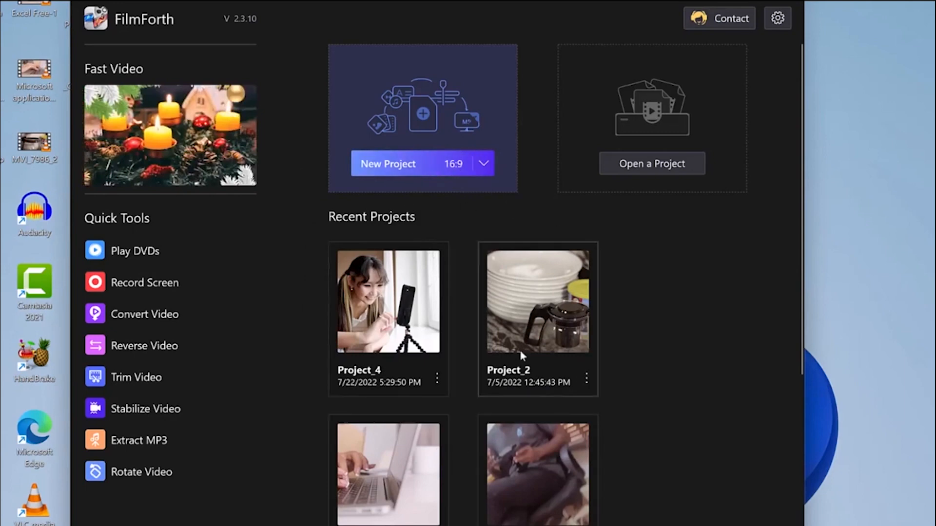
scroll(425, 370, "down", 4)
scroll(424, 312, "up", 4)
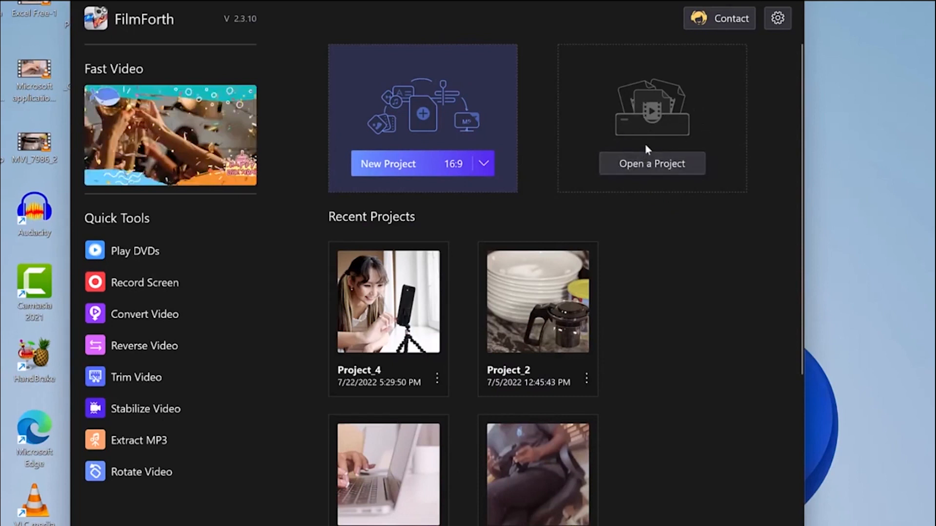
Review the default video resolution, quality and frame rate options, keeping 1080P, 30 Mbps [Best] and 30 fps.
left_click(778, 18)
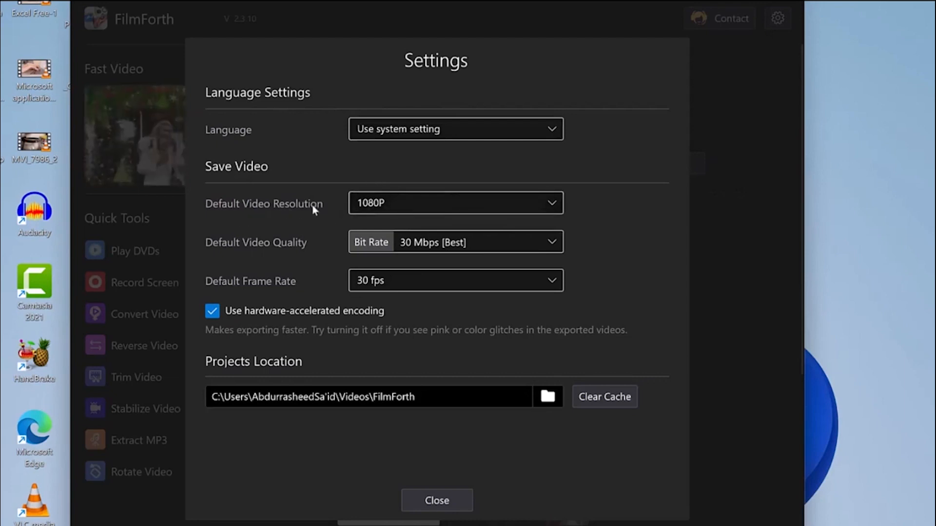
left_click(551, 197)
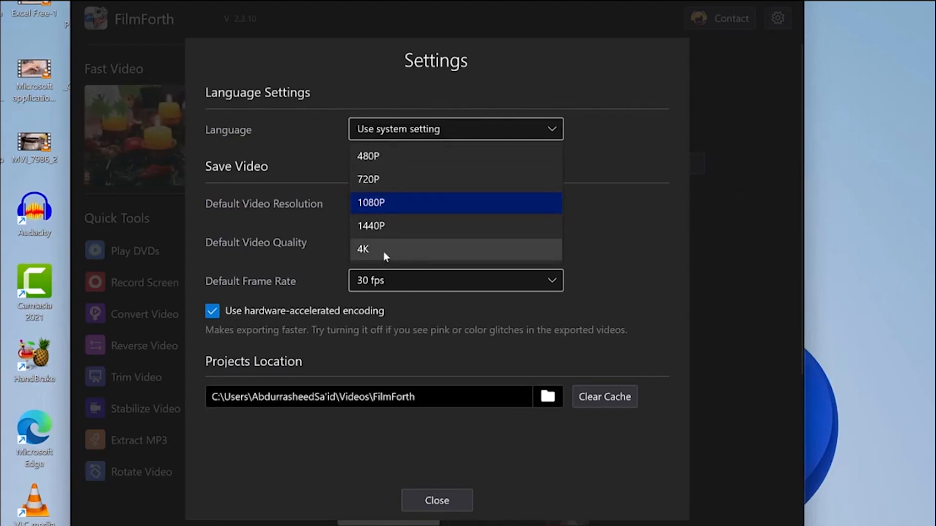
left_click(413, 209)
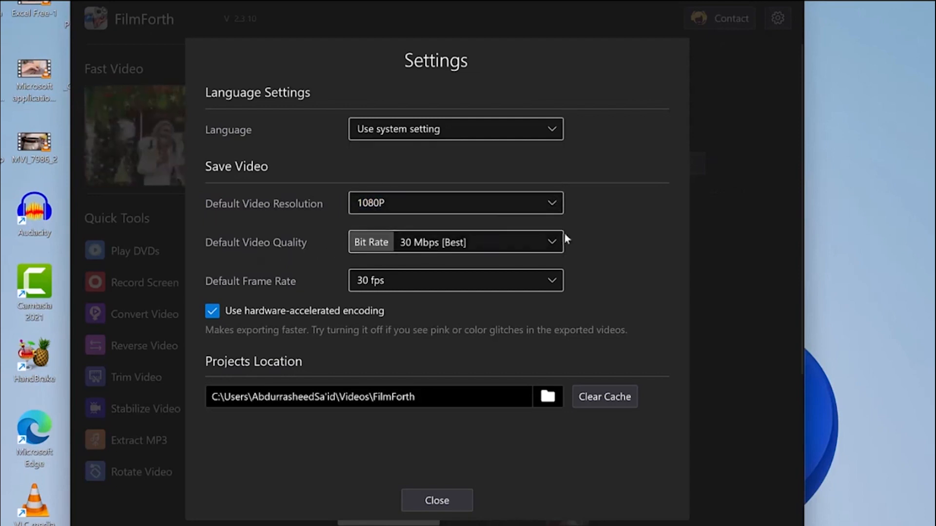
left_click(550, 244)
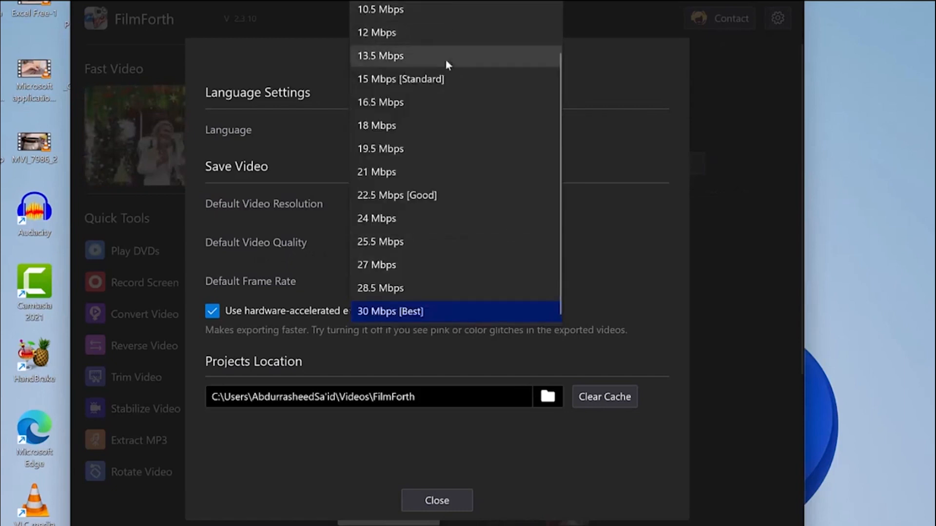
left_click(439, 307)
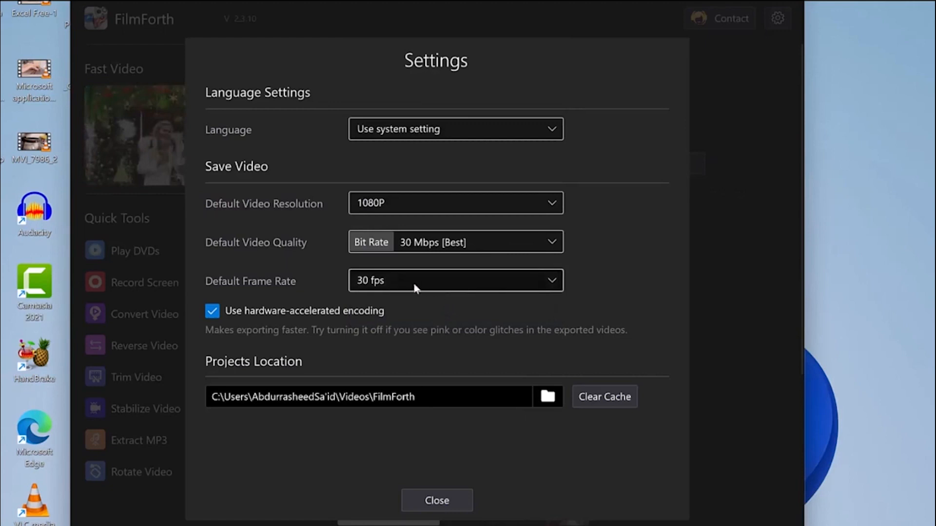
left_click(486, 279)
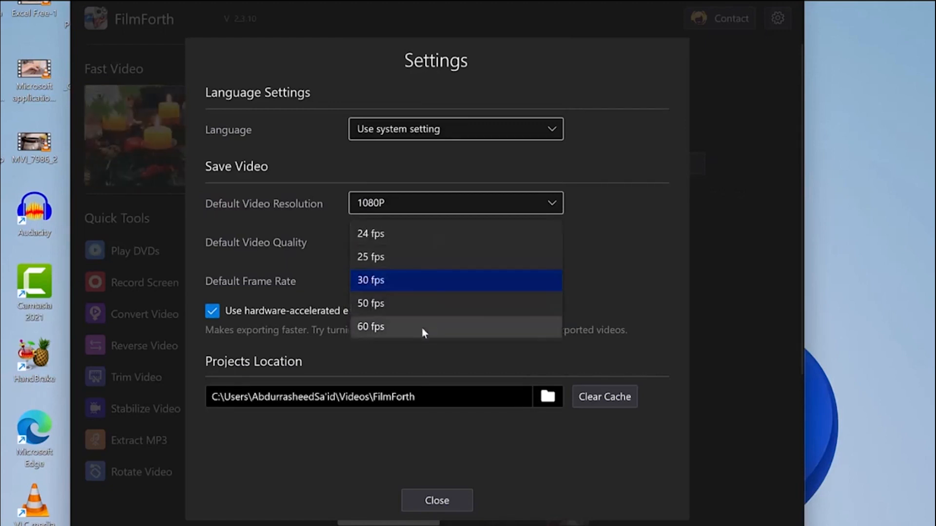
left_click(413, 282)
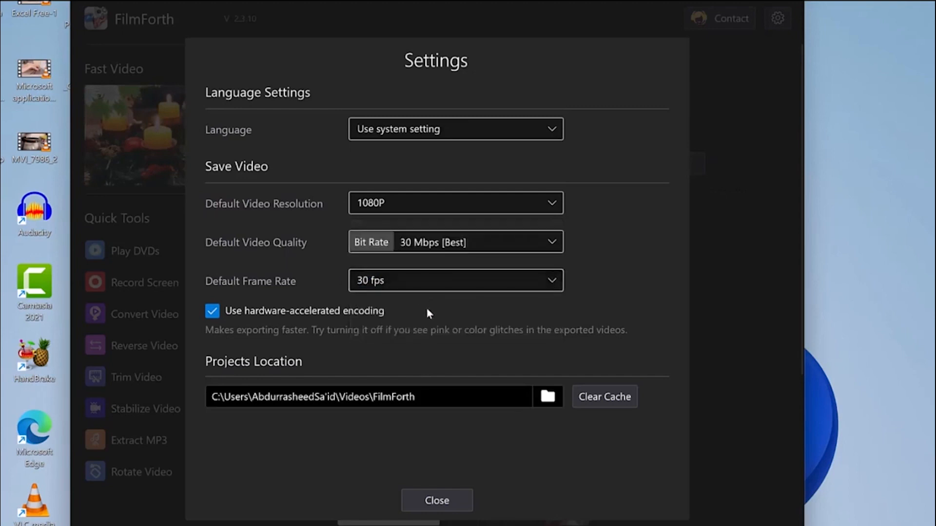
Browse the folders available for the projects location without choosing one, and close the settings.
left_click(548, 401)
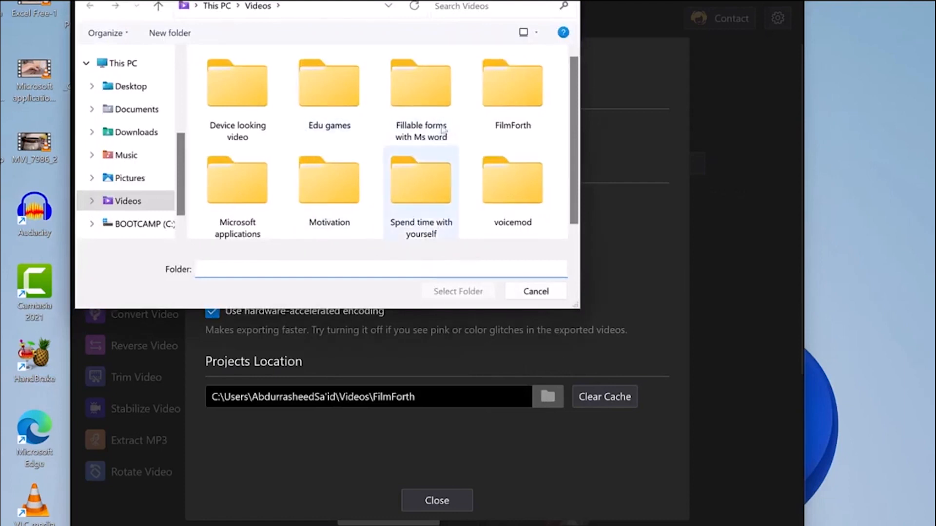
left_click(535, 291)
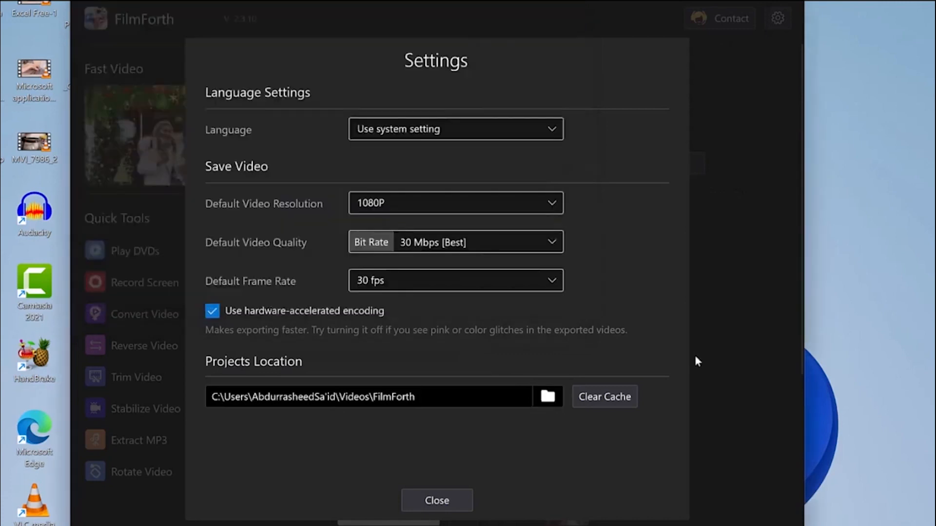
left_click(451, 498)
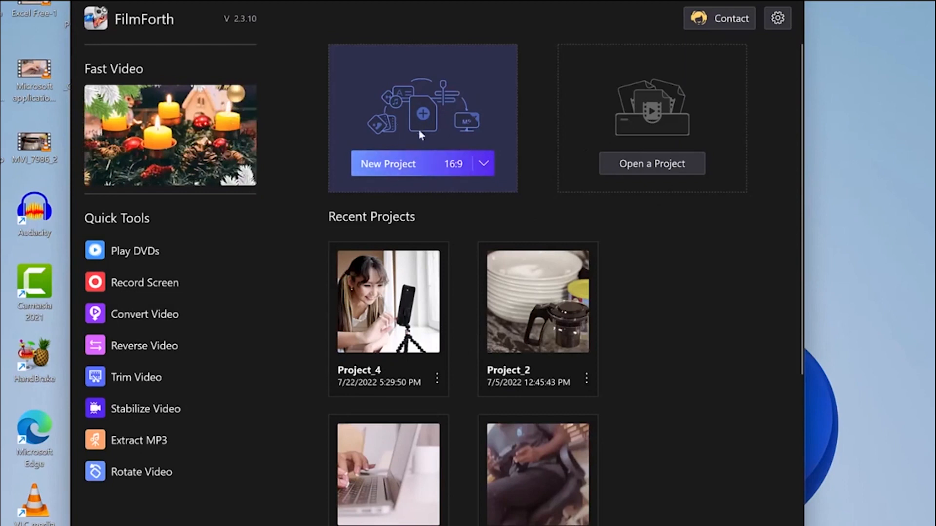
Create a new 16:9 project with the video clip from the desktop on its timeline and save the project.
left_click(401, 166)
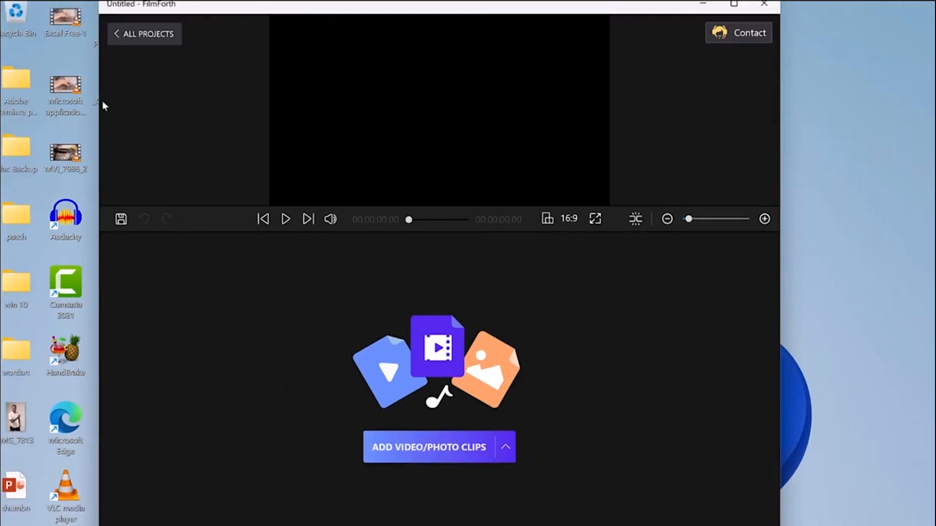
left_click_drag(49, 24, 418, 350)
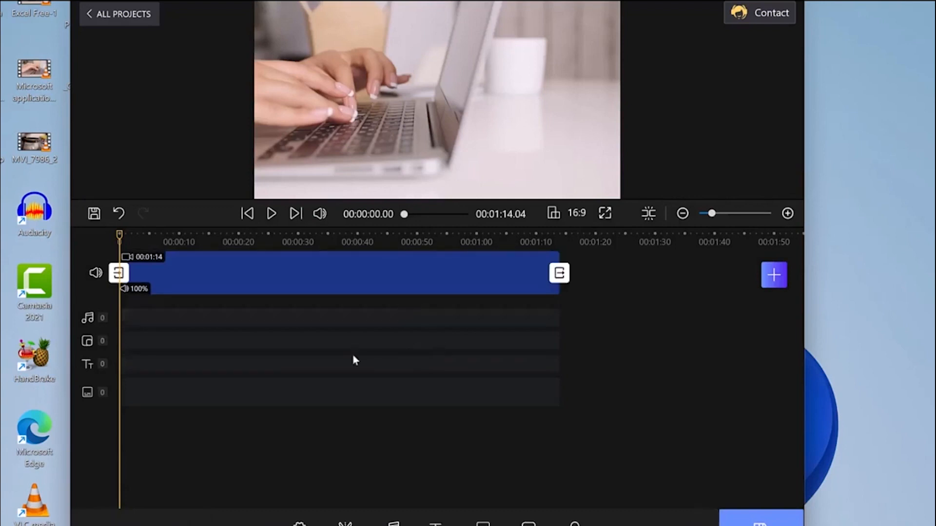
left_click(300, 278)
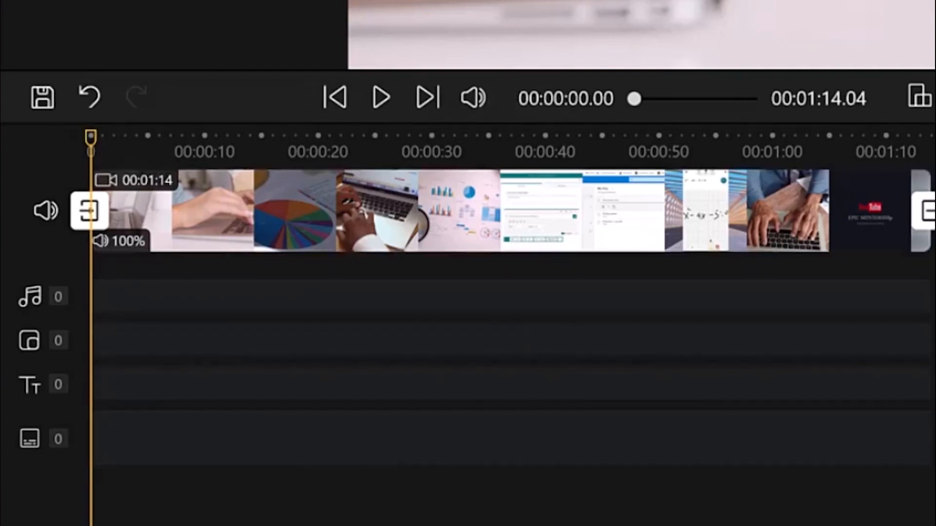
left_click(42, 98)
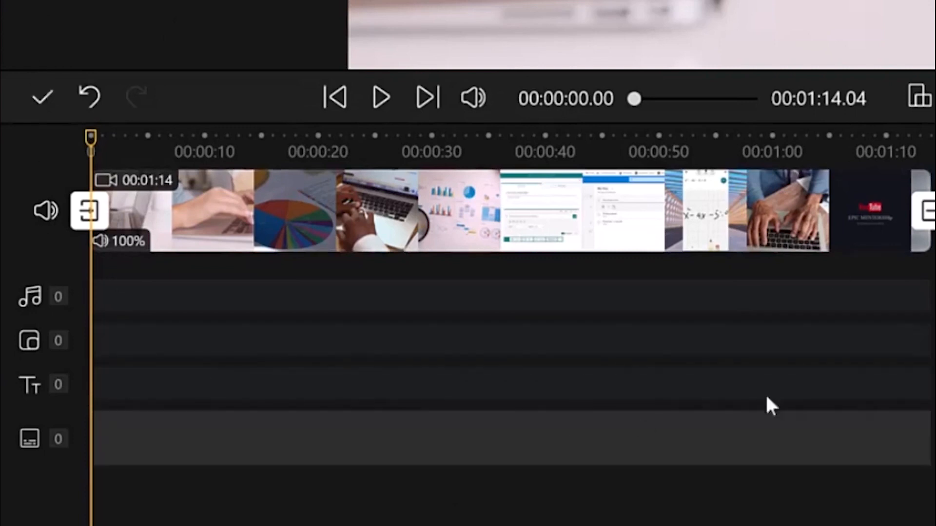
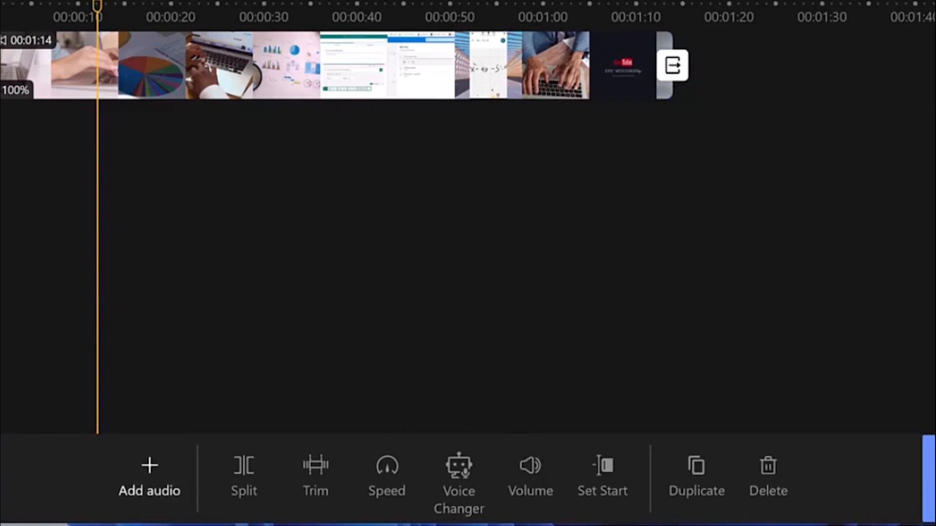
Leave the audio tools and look over the tools available for adding and editing text.
left_click(1, 480)
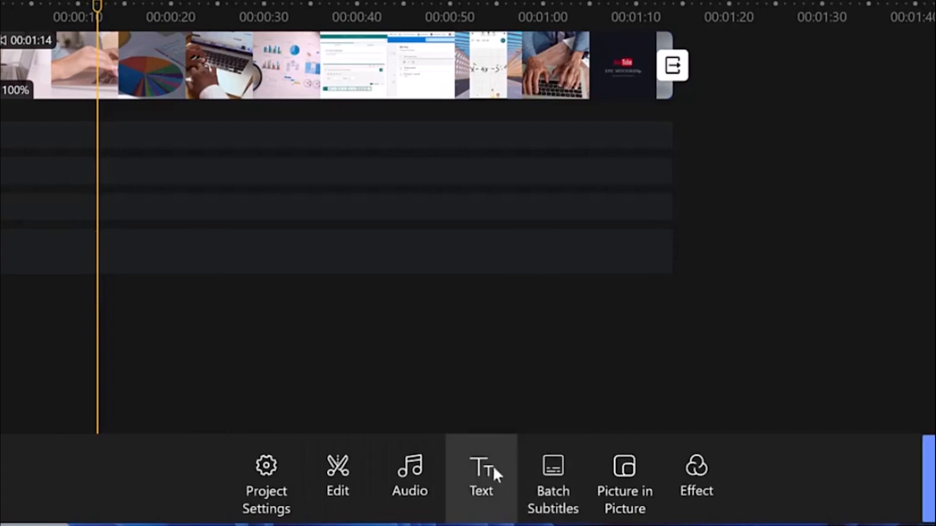
left_click(477, 488)
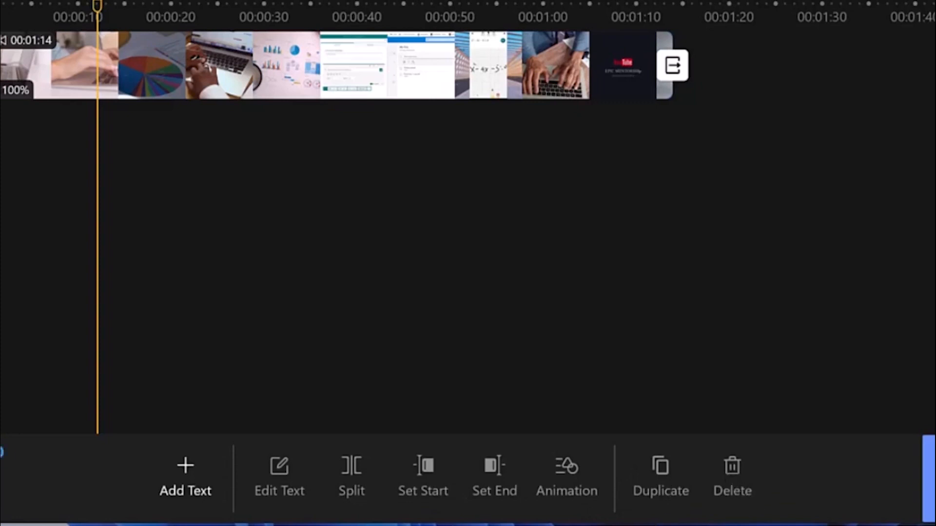
left_click(1, 478)
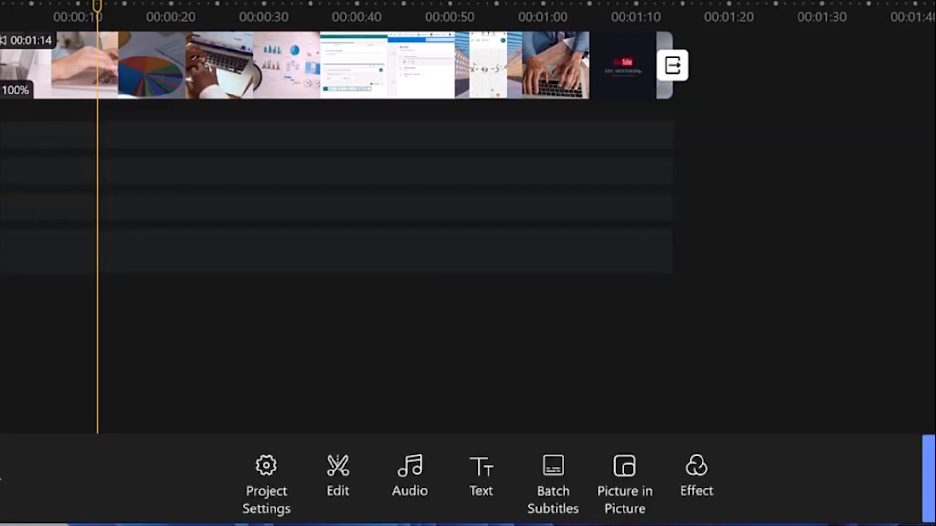
Examine the caption, preset and font options of Batch Subtitles, and look over the Picture in Picture tools.
left_click(563, 472)
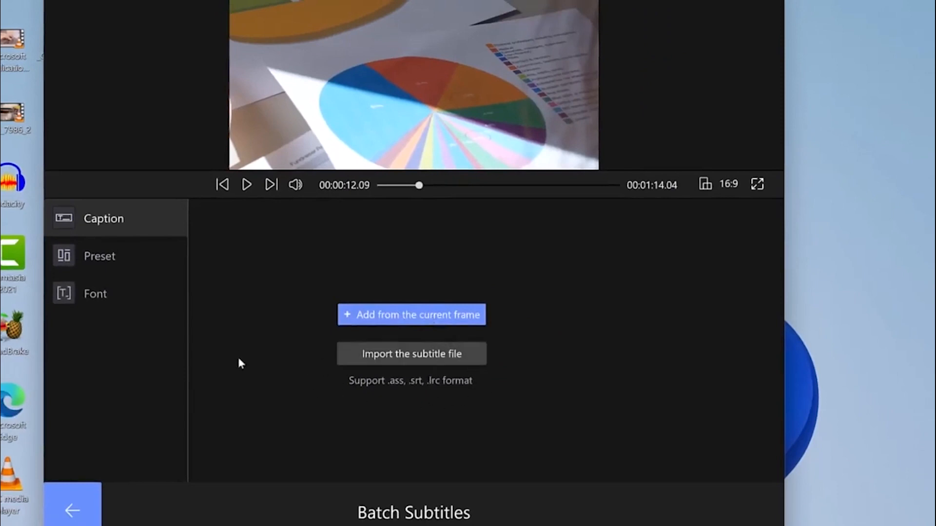
left_click(116, 255)
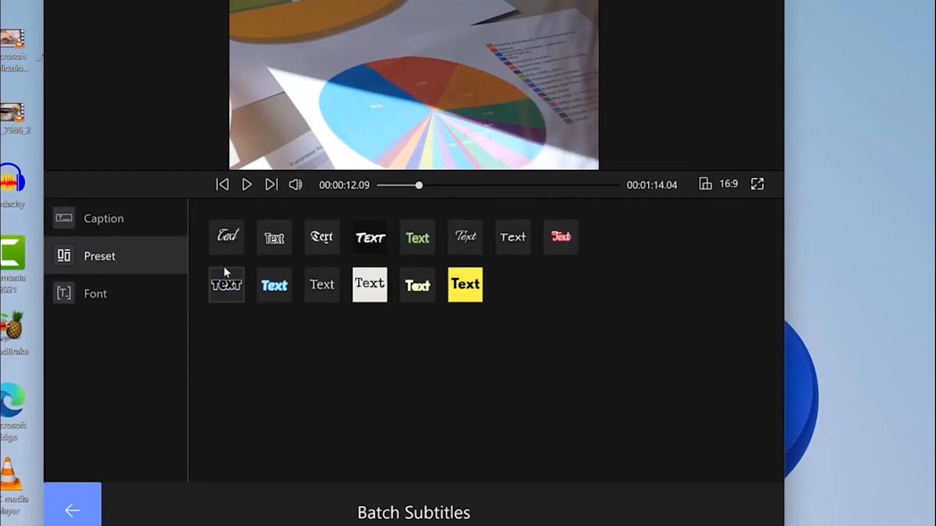
left_click(106, 294)
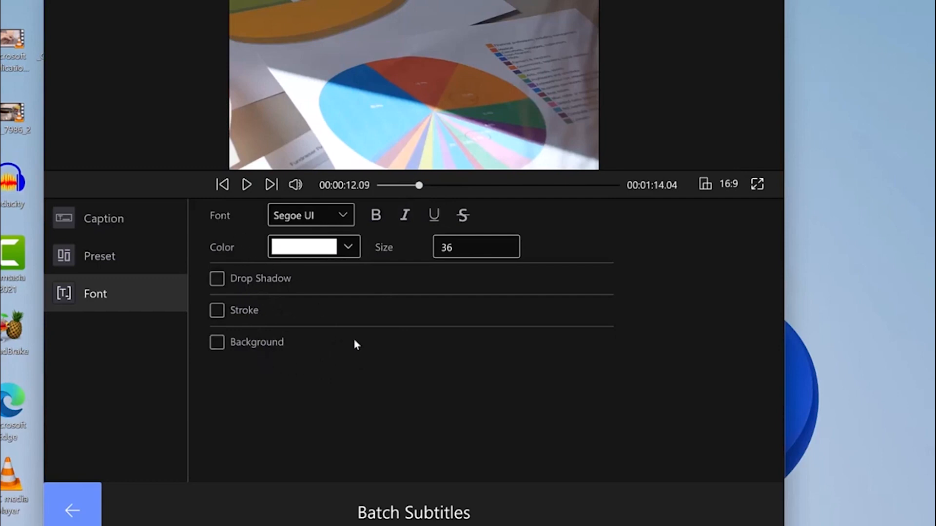
left_click(75, 515)
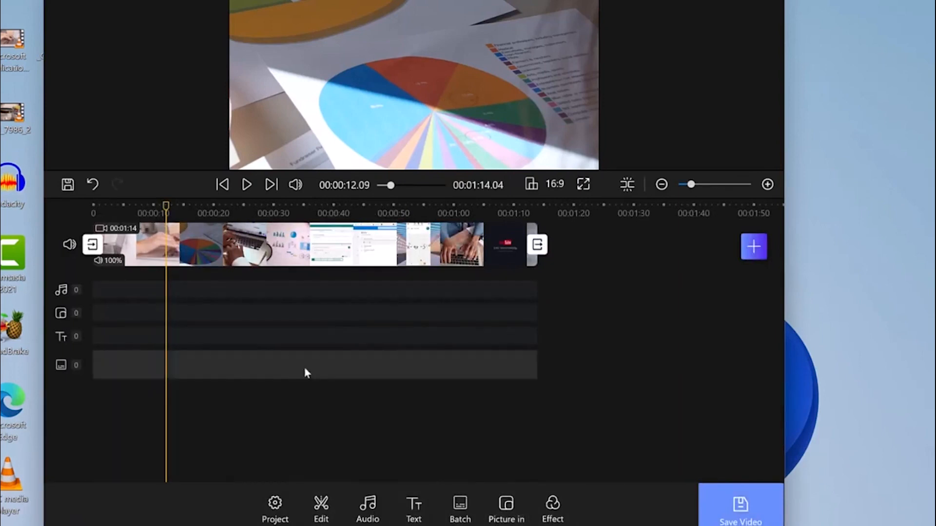
left_click(507, 509)
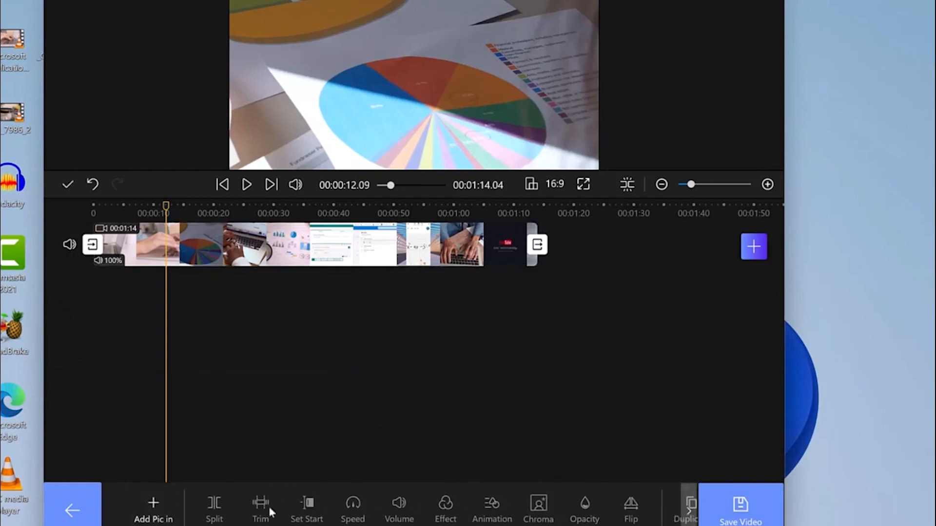
key("Escape")
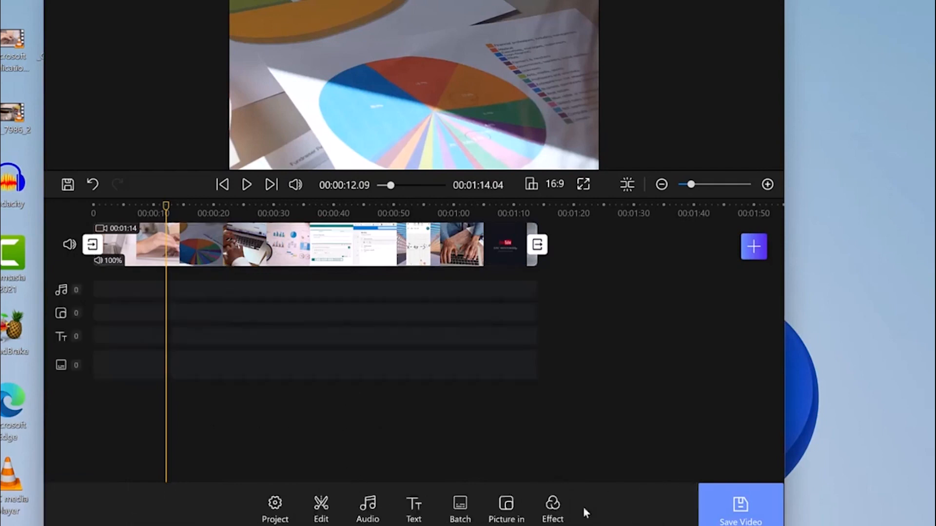
Look through the available video effects without applying one, and return to the timeline.
left_click(553, 507)
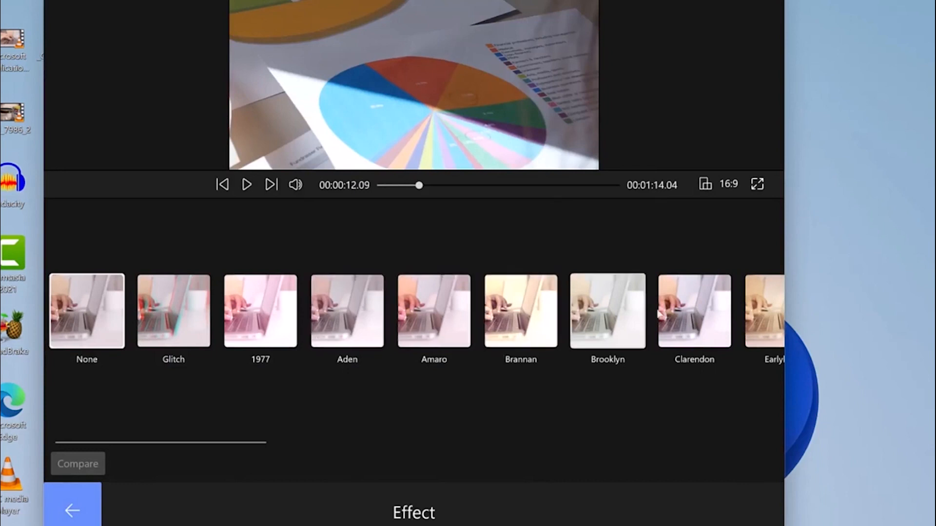
scroll(604, 324, "down", 3)
scroll(558, 329, "down", 10)
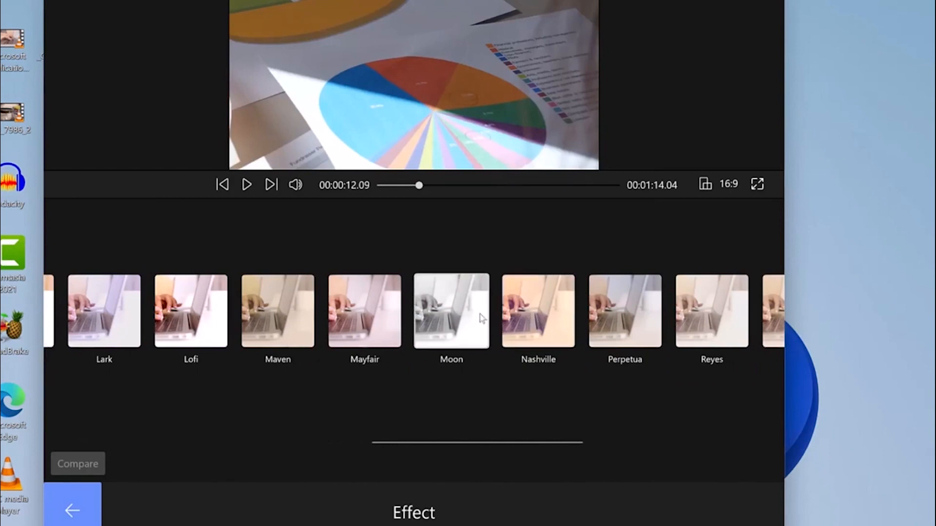
scroll(482, 318, "down", 10)
scroll(487, 314, "up", 12)
scroll(489, 319, "up", 8)
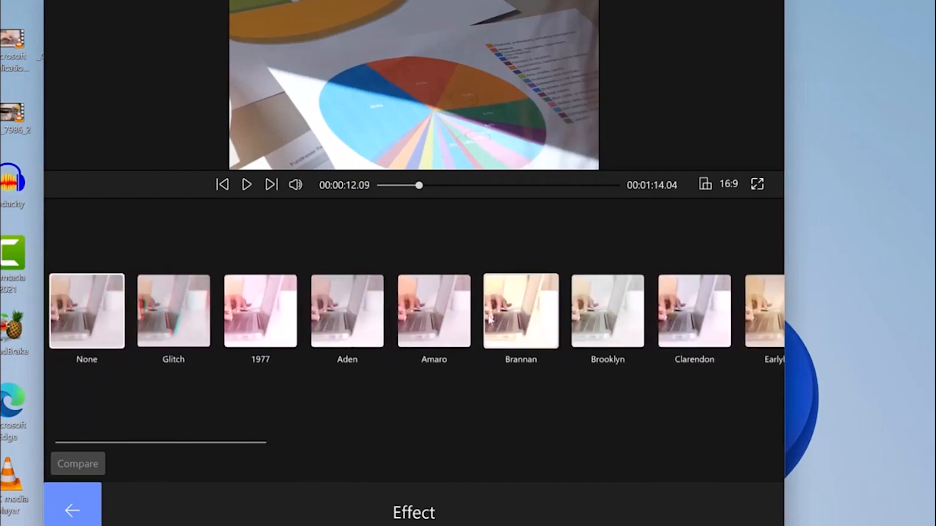
scroll(489, 319, "down", 8)
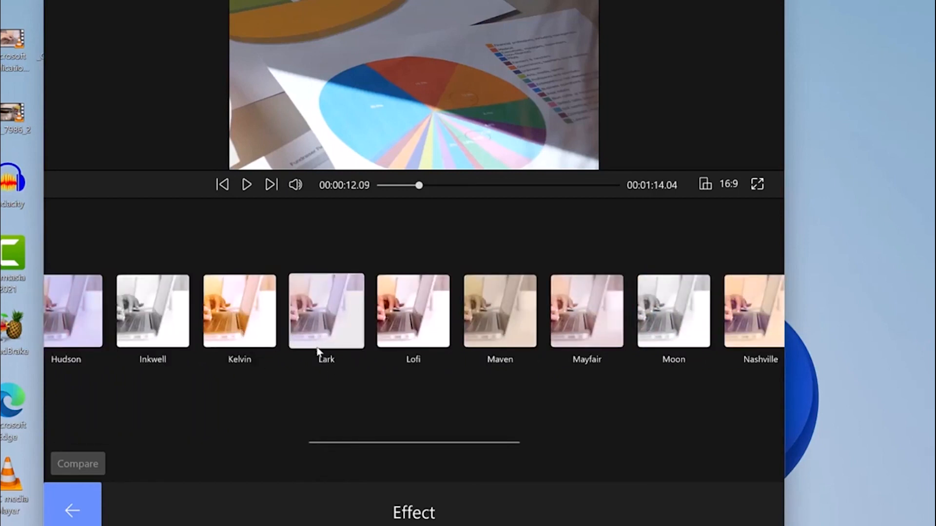
left_click(72, 510)
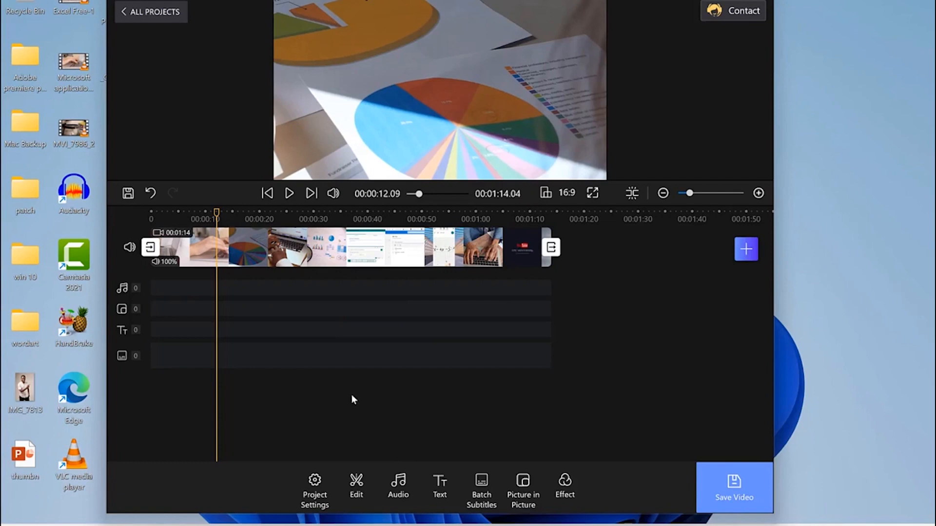
Split the video clip into two parts at 00:00:35.48.
left_click(327, 258)
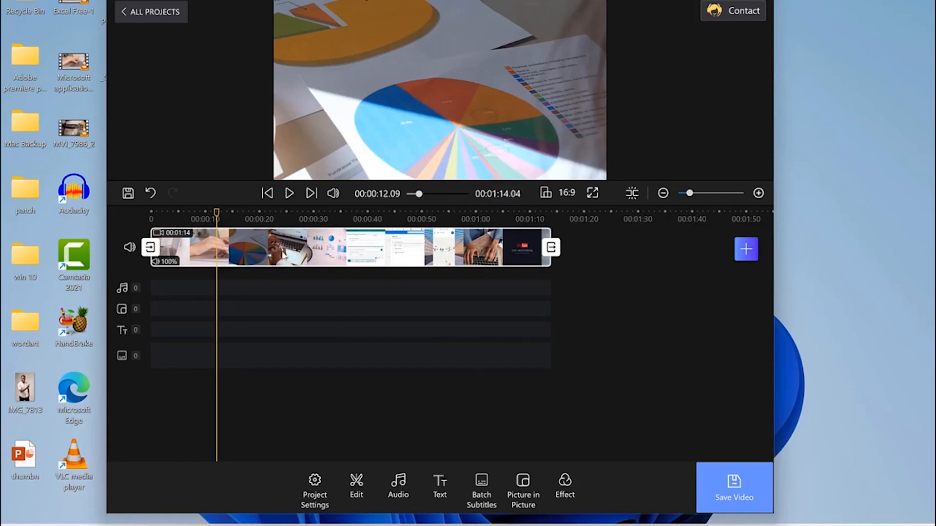
left_click(342, 294)
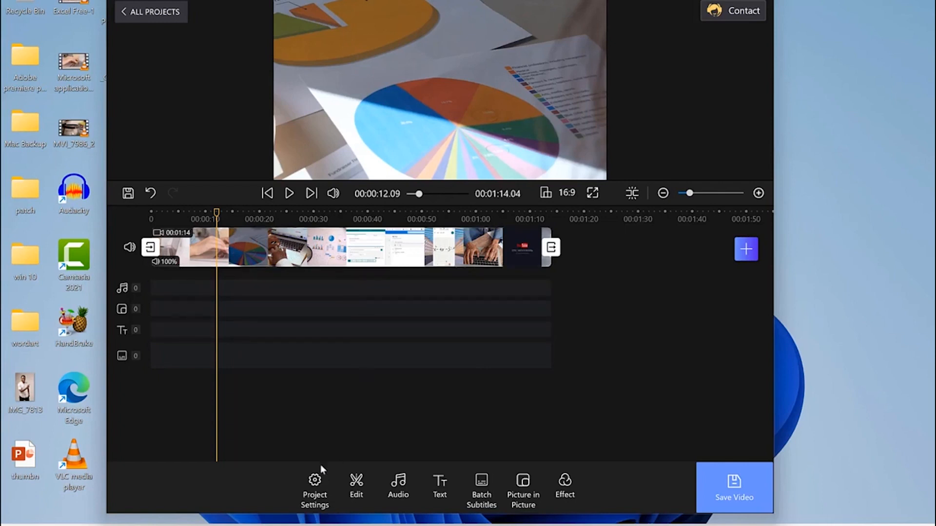
left_click(357, 488)
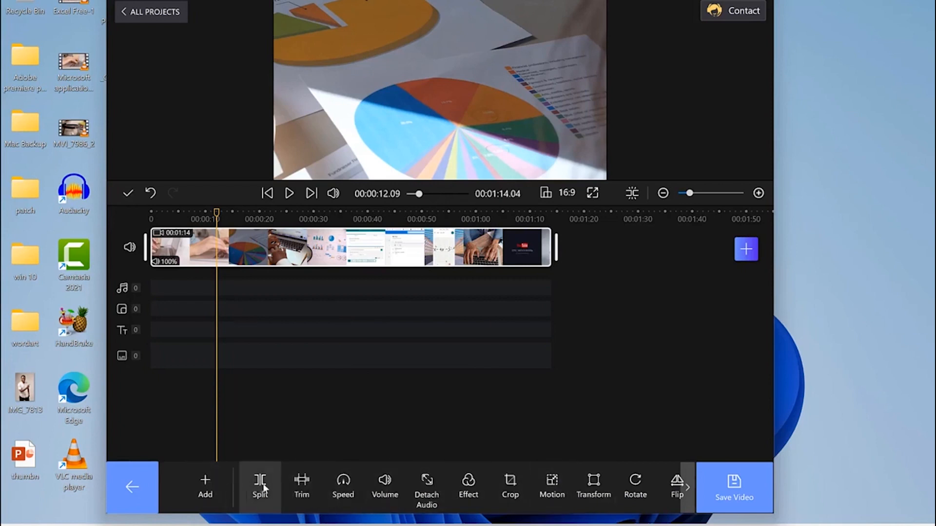
left_click_drag(216, 213, 343, 213)
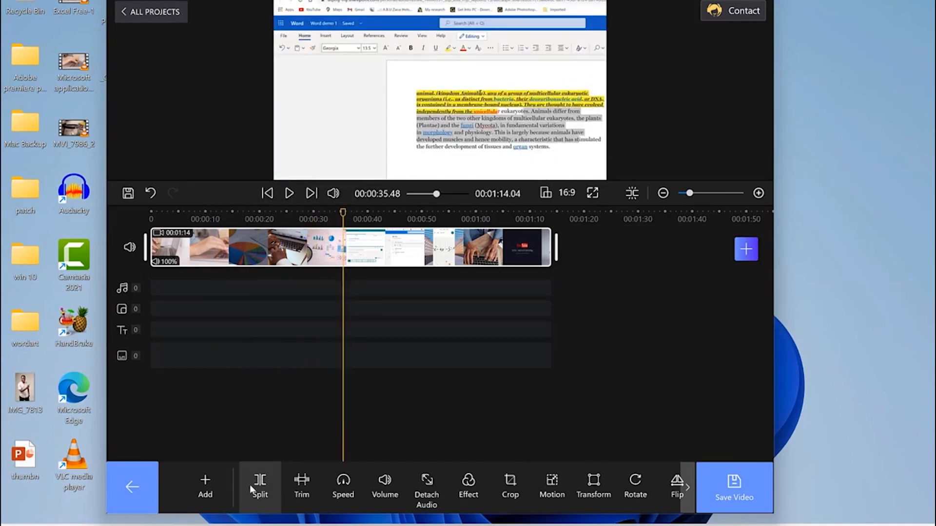
left_click(250, 484)
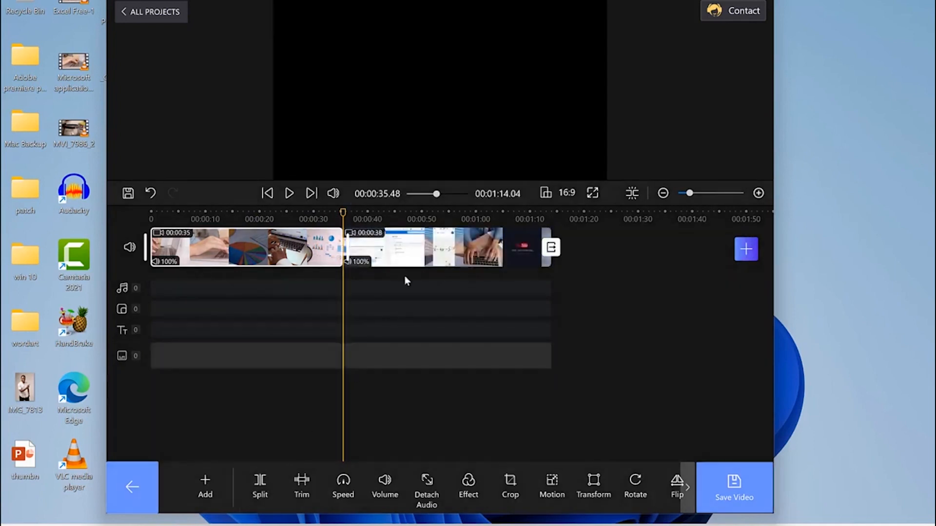
Trim the first video part to start at about 00:00:12.7 with a duration of about 5.5 seconds.
left_click(262, 244)
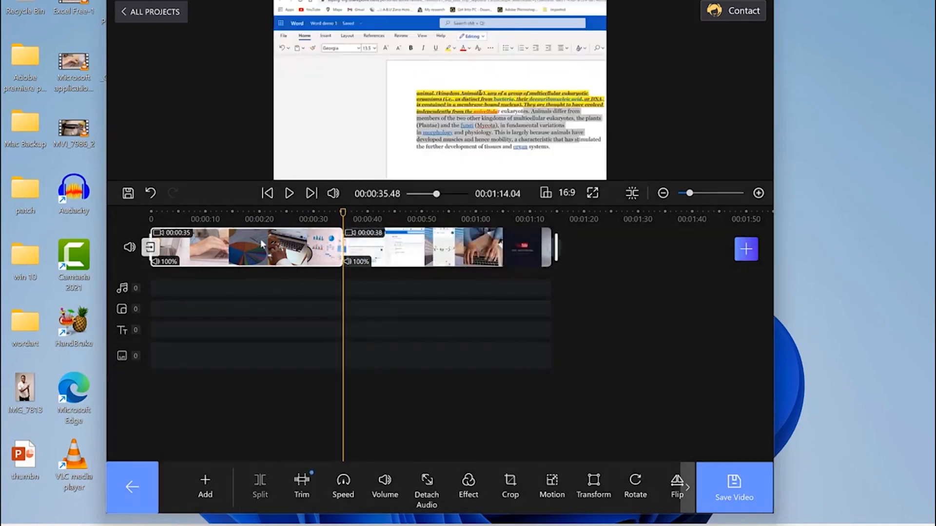
left_click(301, 488)
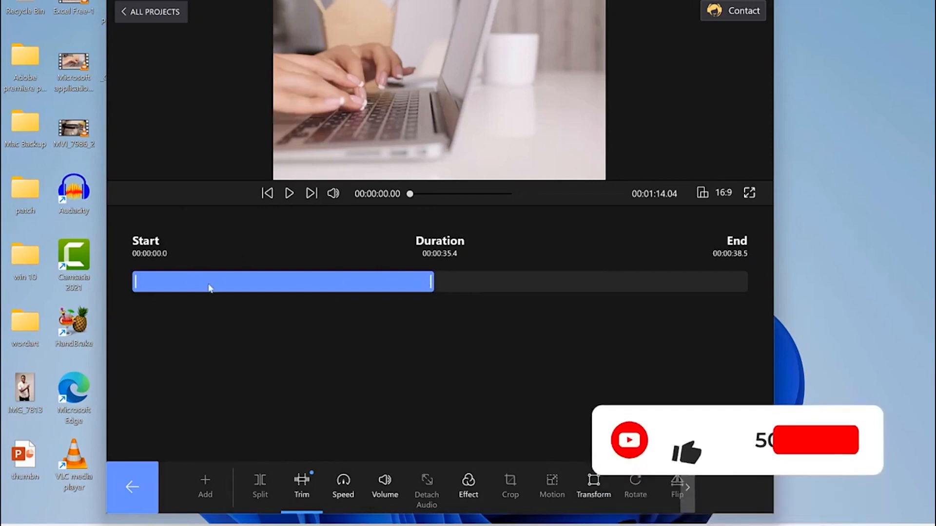
left_click_drag(429, 282, 294, 282)
left_click_drag(135, 282, 239, 286)
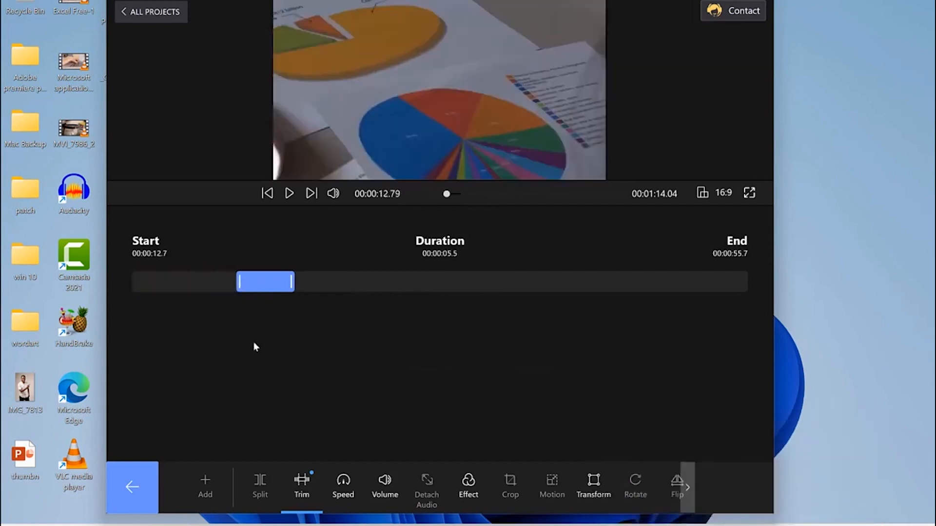
left_click(132, 487)
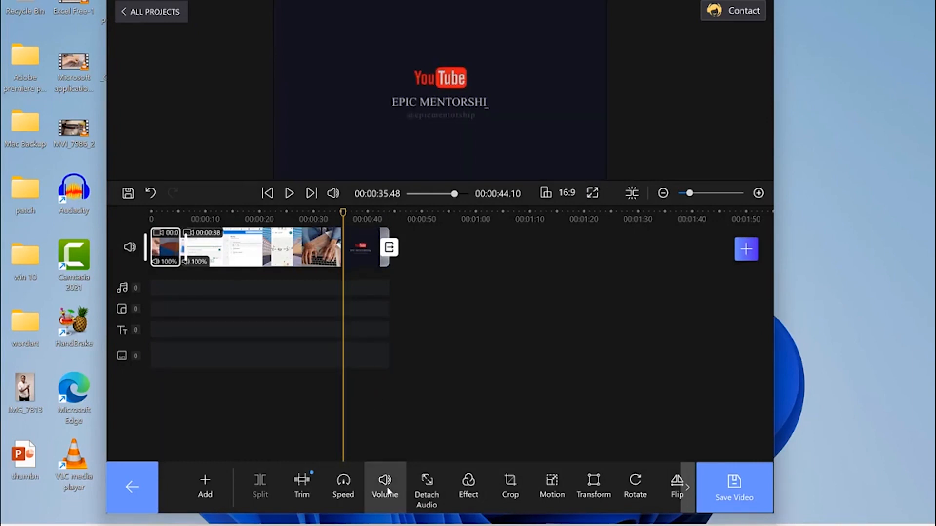
Try a faster playback speed on the first video part and bring it back to 1x.
left_click(343, 483)
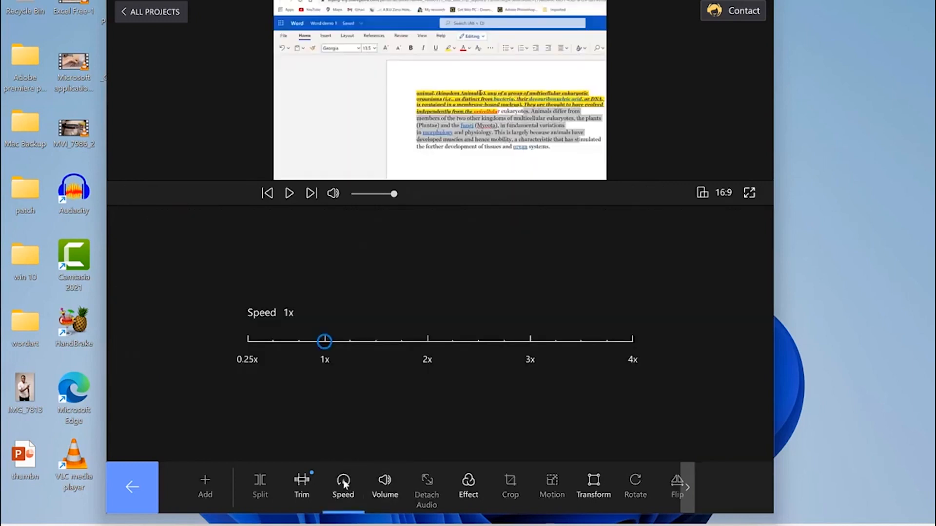
left_click_drag(324, 342, 387, 344)
left_click_drag(334, 345, 324, 346)
Try fade-in and fade-out on the first video part's sound and reset both to 0s.
left_click(390, 491)
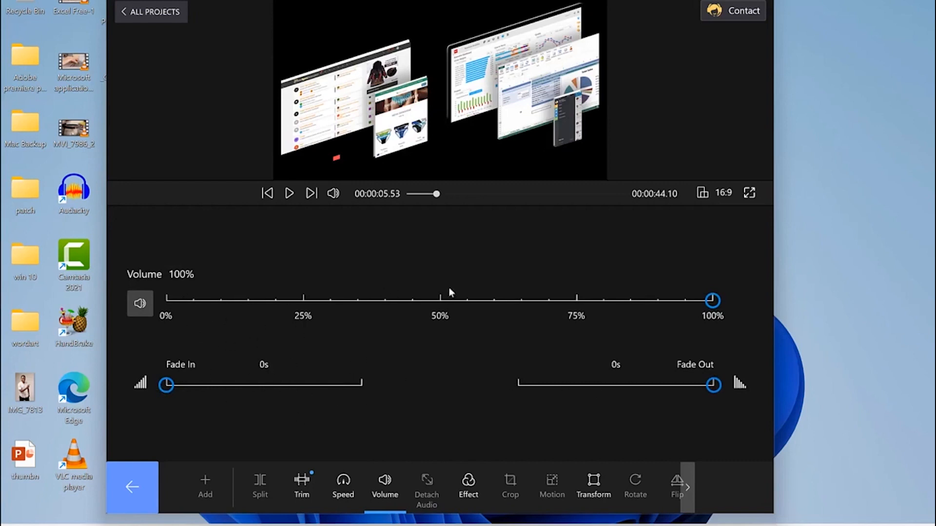
mouse_move(714, 304)
mouse_move(713, 303)
left_mouse_down()
mouse_move(369, 320)
mouse_move(236, 312)
mouse_move(706, 304)
mouse_move(711, 317)
left_mouse_up()
left_click_drag(167, 386, 265, 386)
left_click_drag(715, 384, 624, 393)
left_click_drag(266, 386, 116, 456)
left_click_drag(627, 388, 732, 372)
Browse the effects for the first video part and apply the Kelvin effect.
left_click(469, 485)
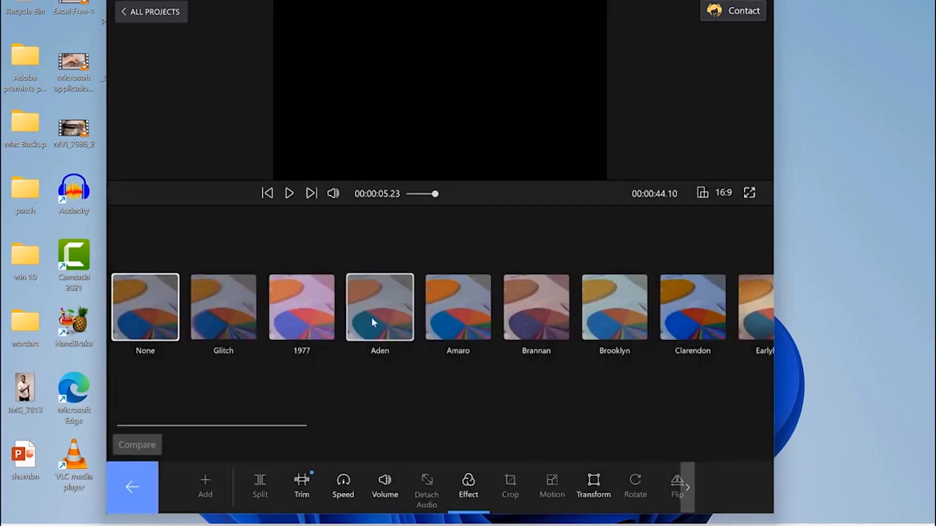
scroll(647, 323, "right", 10)
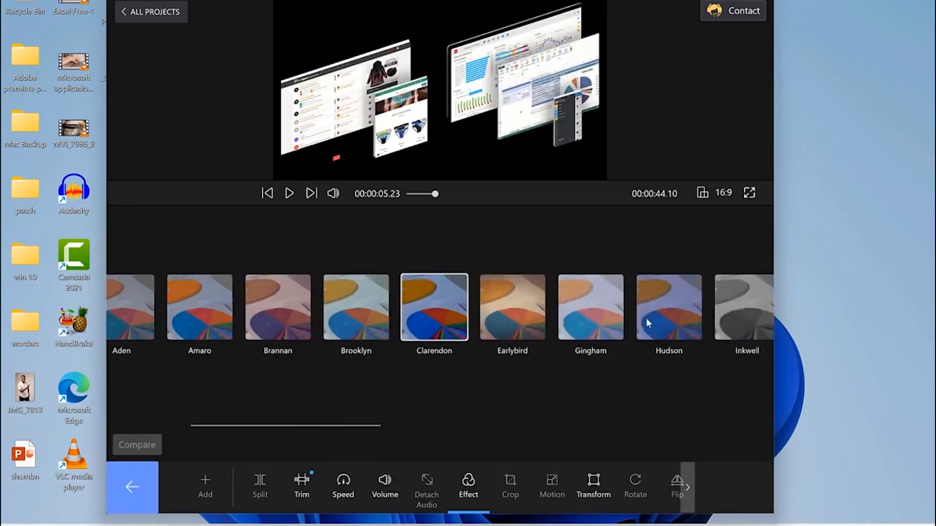
scroll(570, 321, "right", 4)
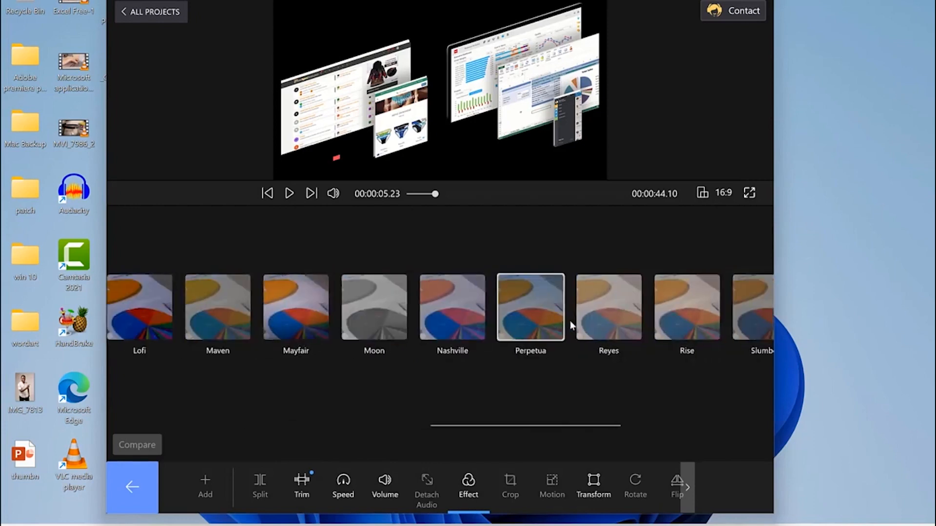
scroll(490, 339, "right", 4)
scroll(535, 317, "left", 8)
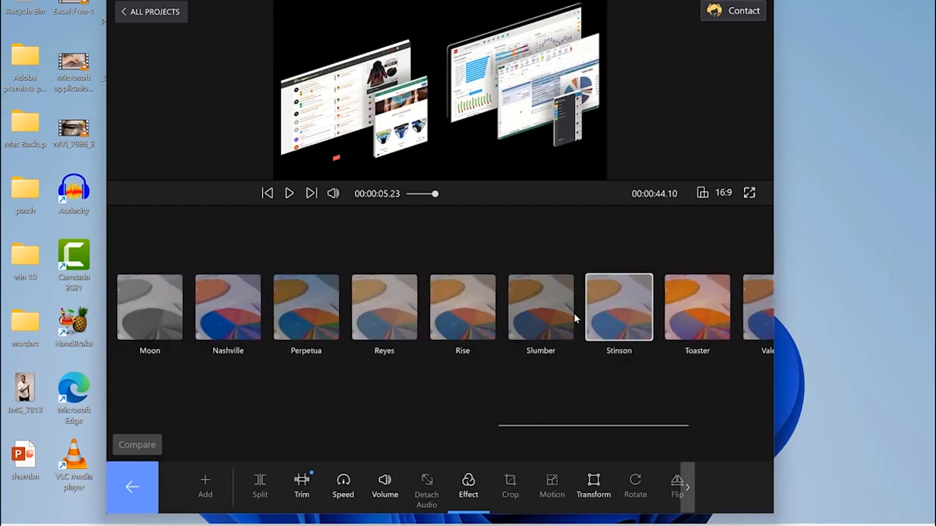
left_click(289, 336)
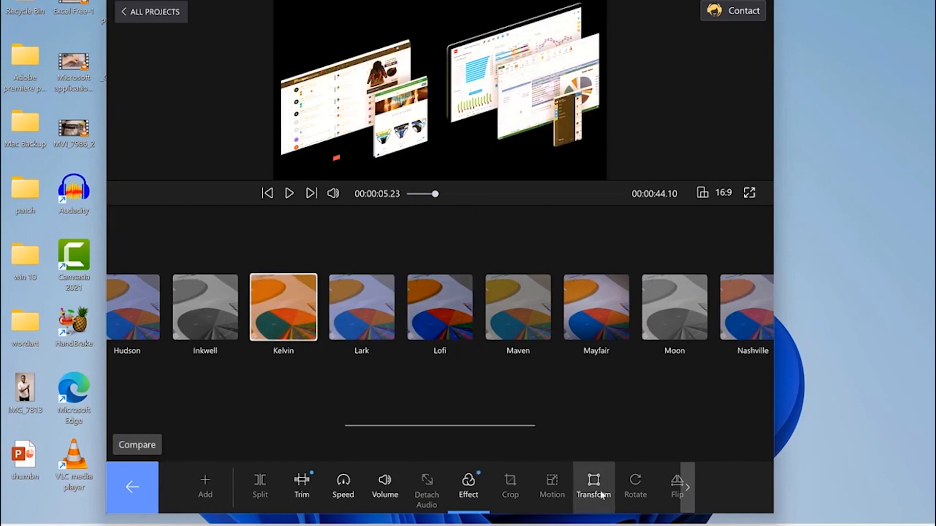
Try the Transform rotation on the first video part, restore its original angle and return to the timeline.
left_click(600, 490)
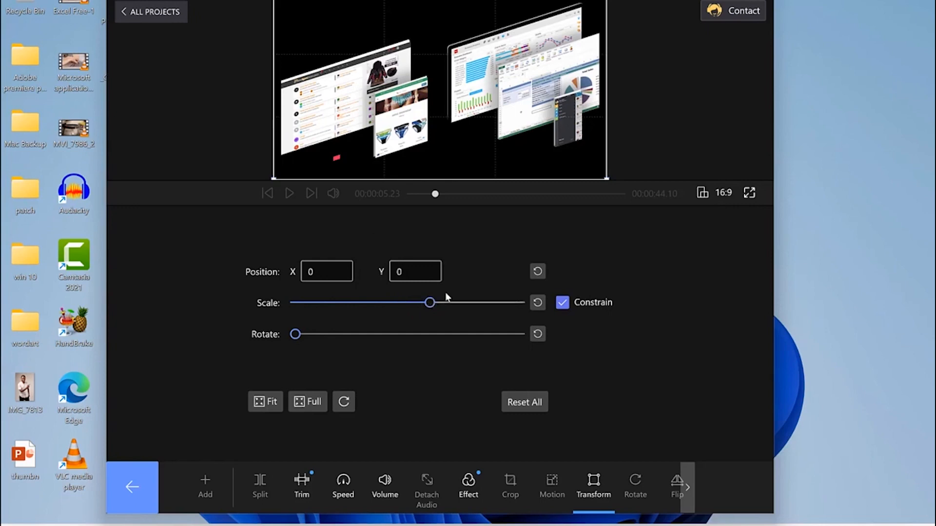
left_click_drag(317, 338, 229, 347)
left_click(132, 488)
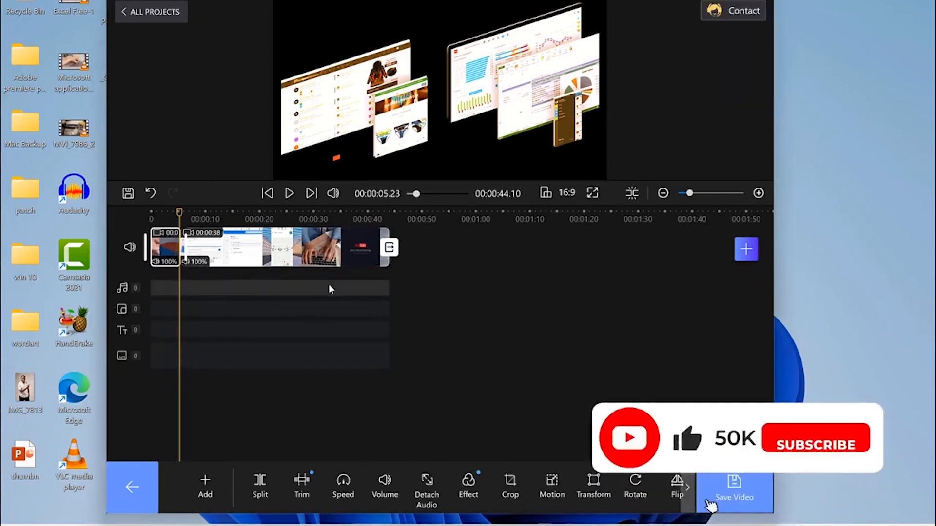
Undo the edits to the first video part and the split, and deselect the clip.
key("ctrl+z")
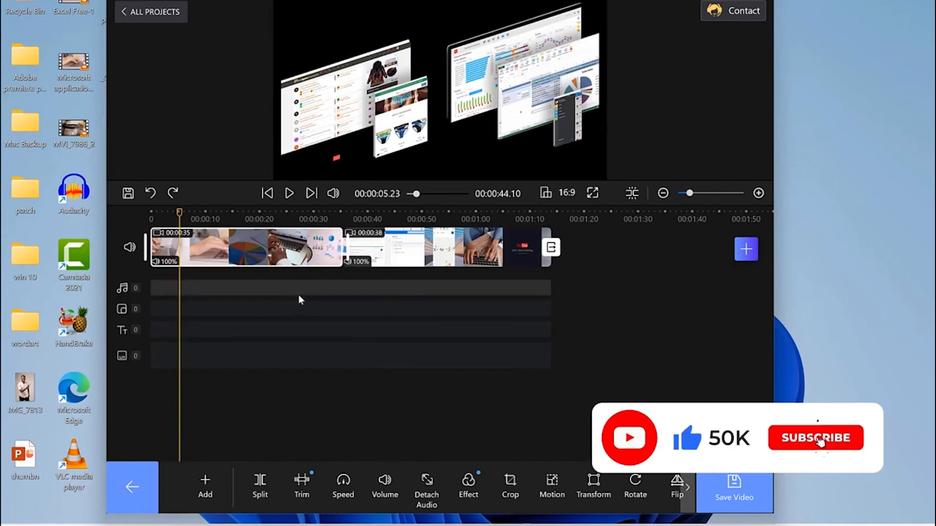
key("ctrl+z")
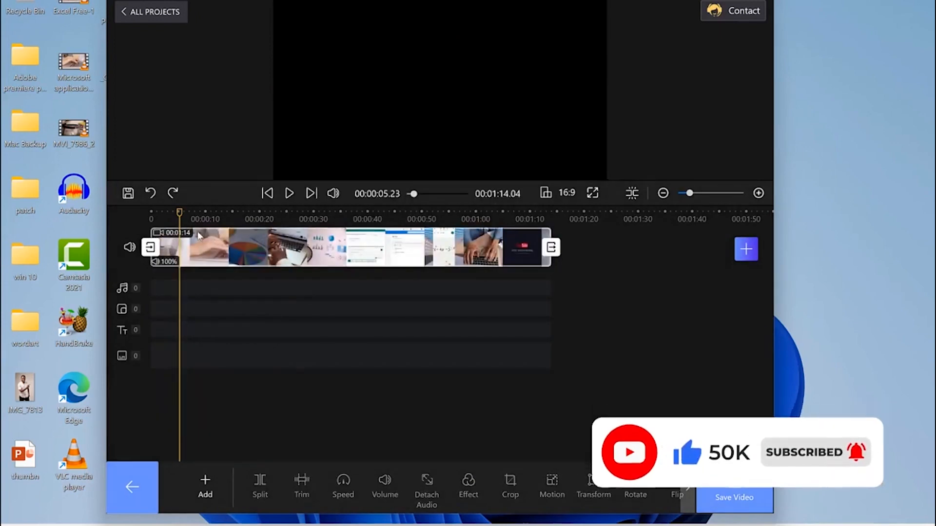
left_click(435, 252)
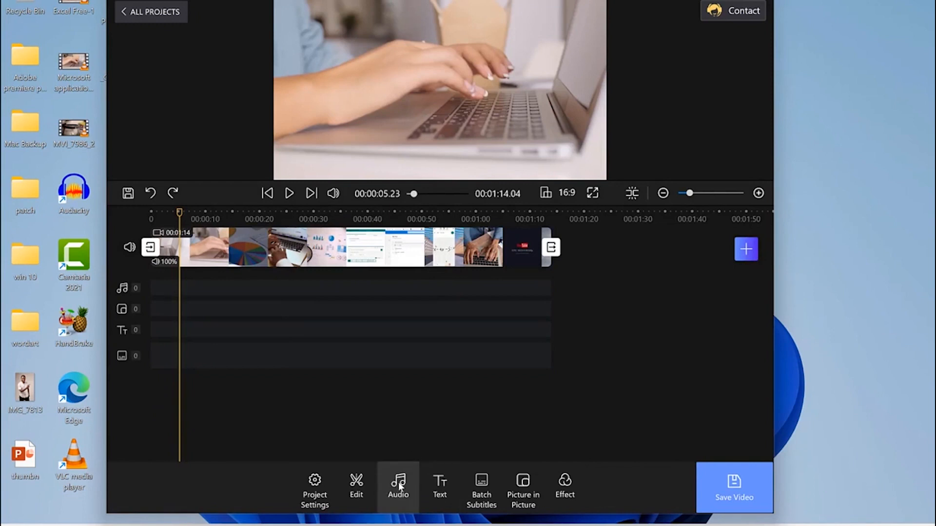
Add the audio file everything-feels-new-15241 from the Music folder to the audio track.
left_click(399, 484)
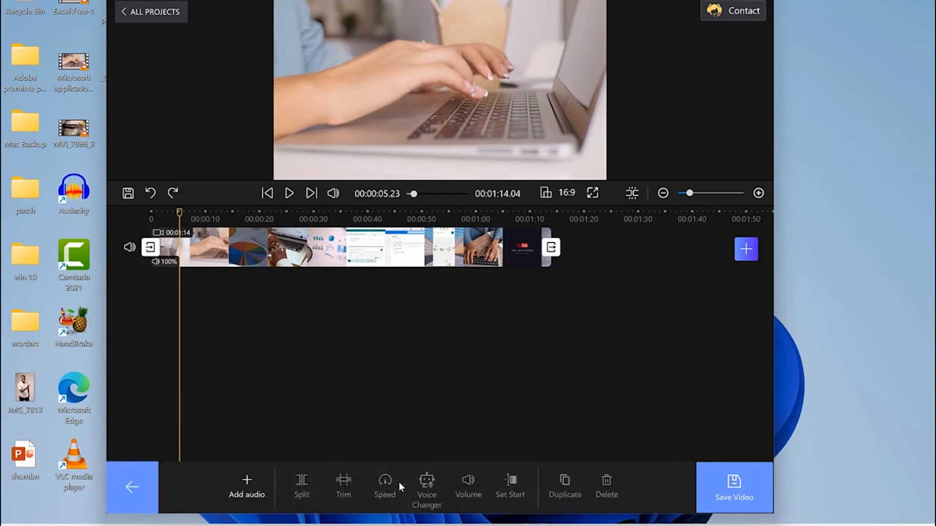
left_click(248, 487)
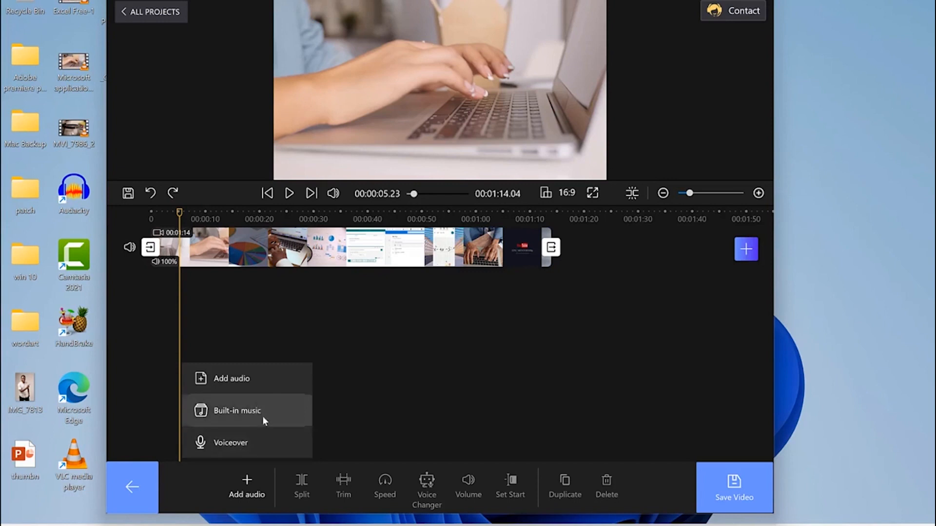
left_click(257, 380)
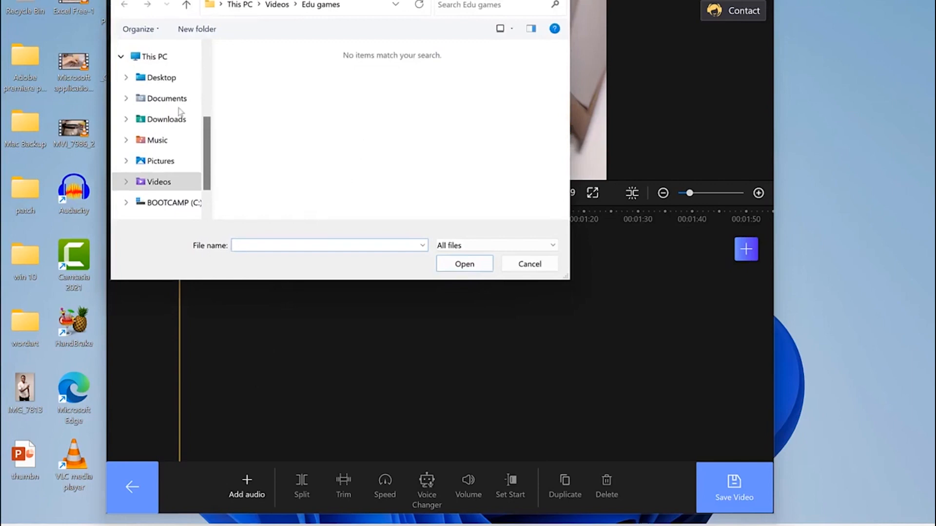
left_click(157, 140)
left_click(275, 72)
left_click(464, 264)
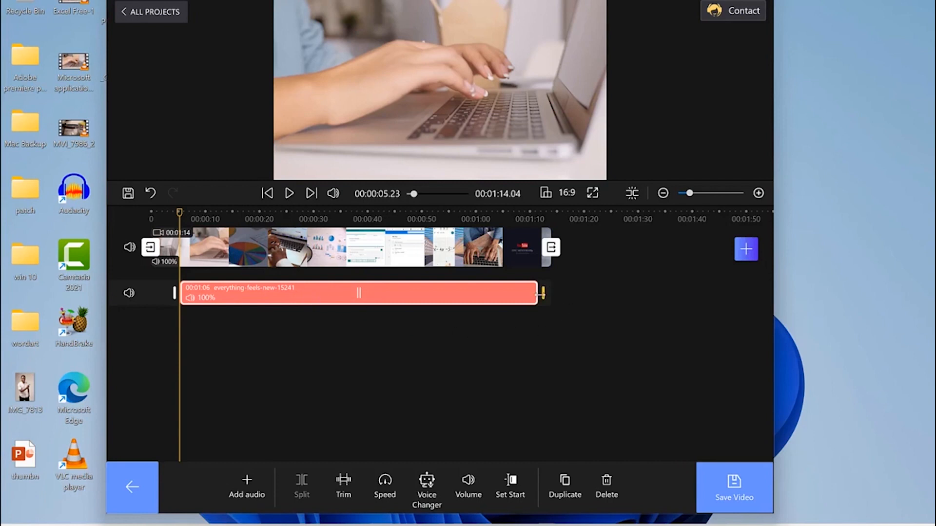
Try trimming the added audio from both ends and restore it to its full length.
left_click(343, 480)
left_click_drag(132, 281, 364, 270)
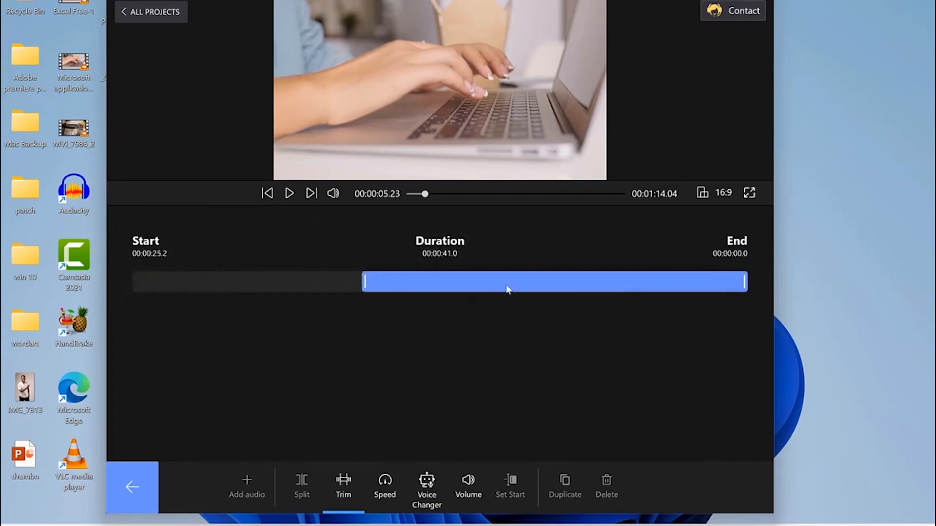
left_click_drag(745, 282, 553, 314)
left_click_drag(365, 281, 125, 292)
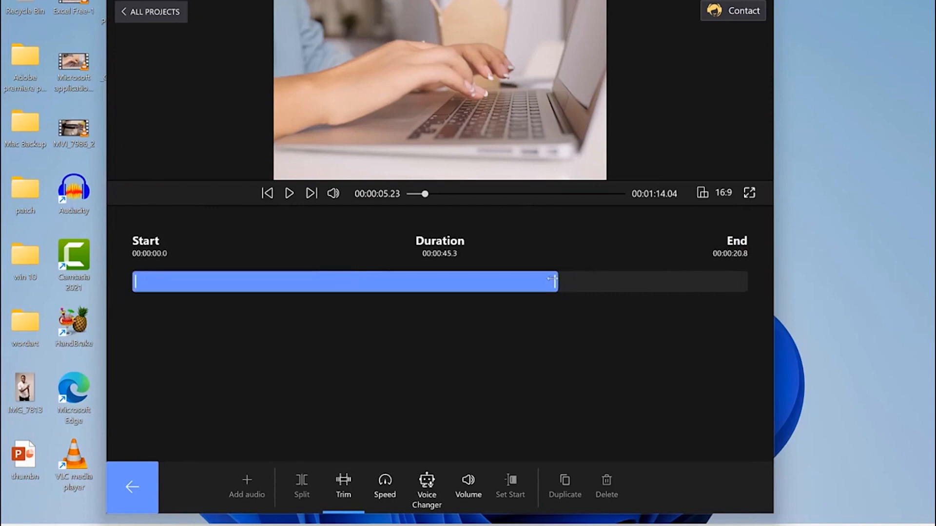
left_click_drag(552, 281, 807, 282)
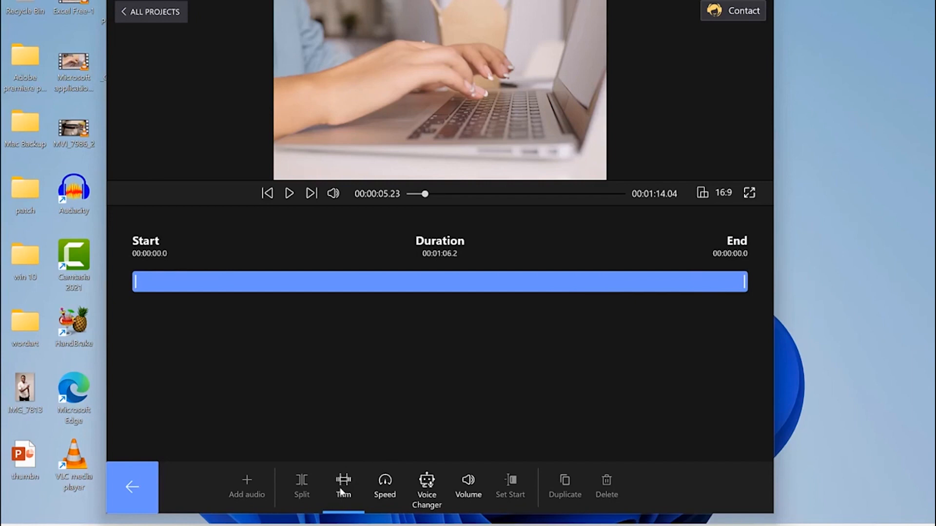
Look over the Speed, Voice Changer and Volume options for the added audio without changing them.
left_click(385, 482)
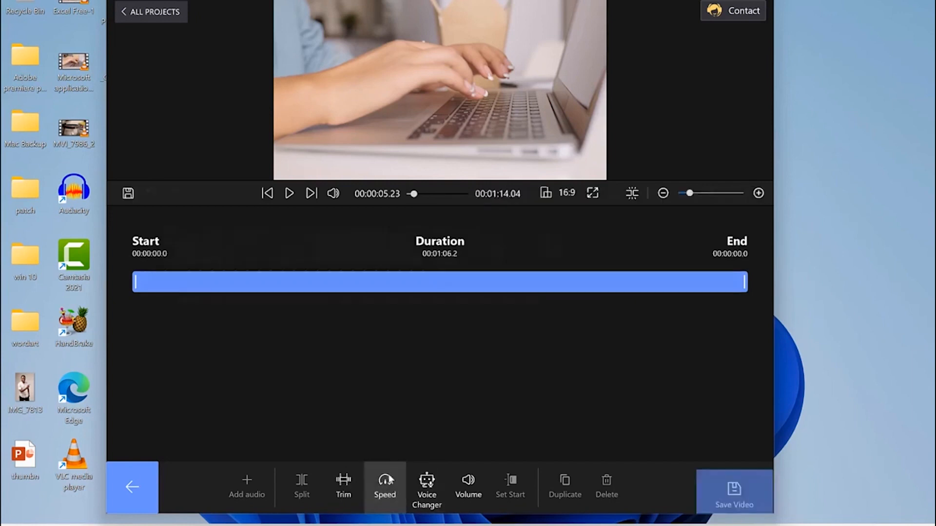
left_click_drag(324, 341, 323, 361)
left_click(384, 485)
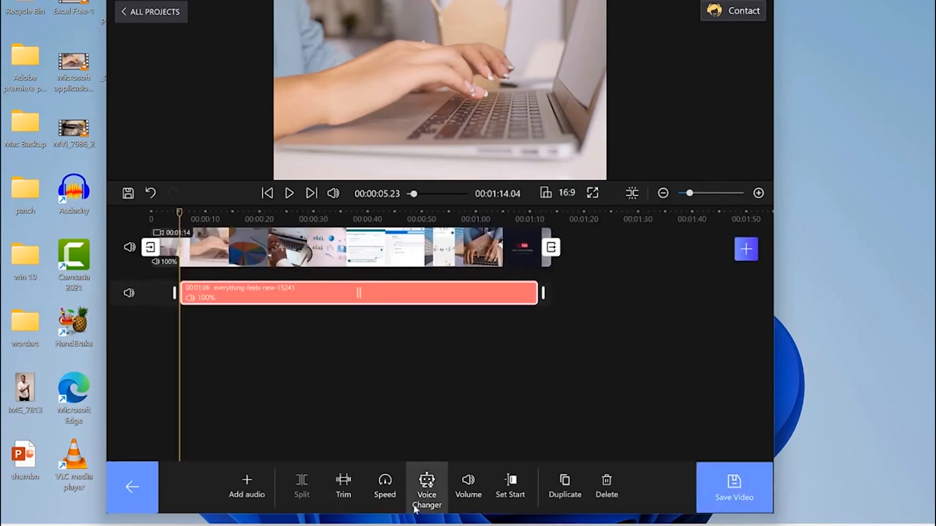
left_click(427, 487)
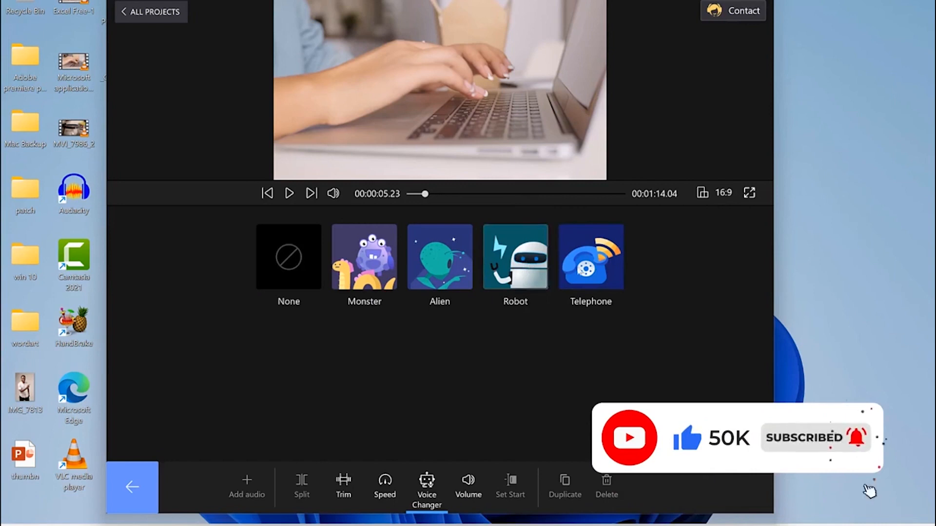
left_click(468, 485)
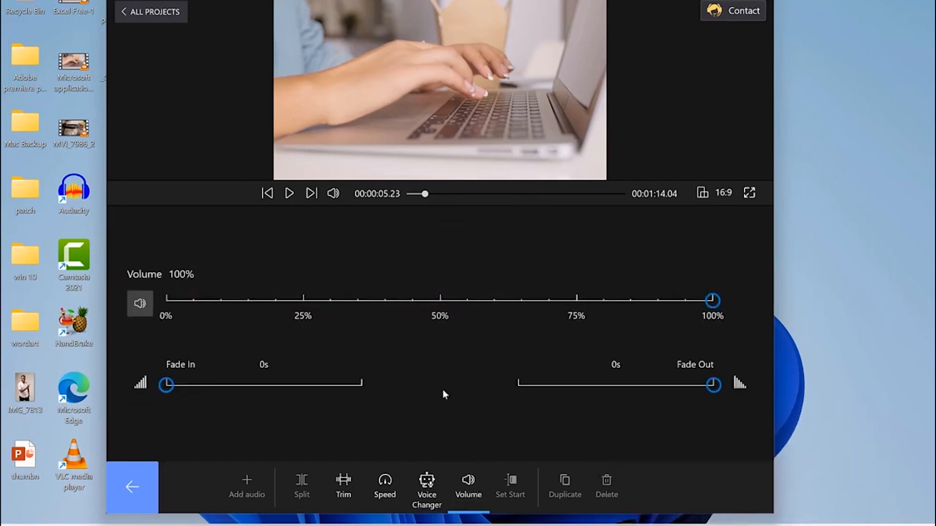
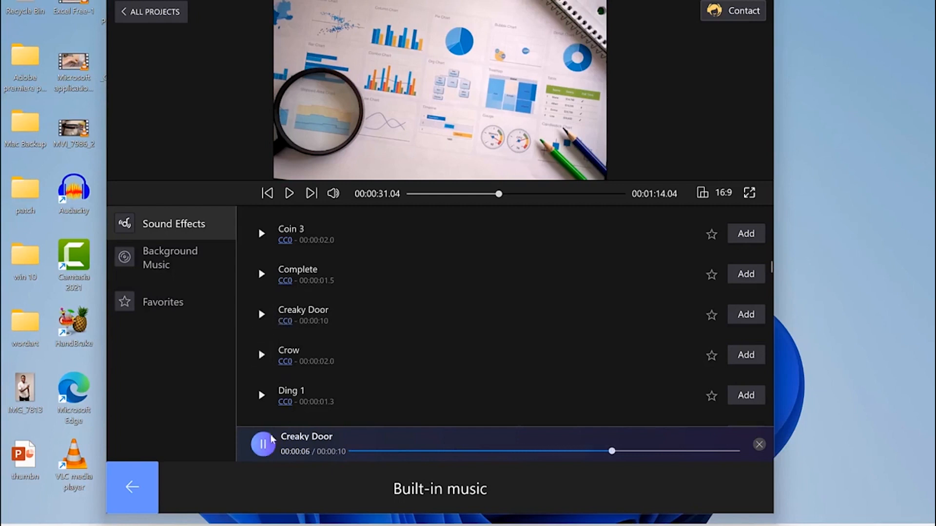
Browse the built-in sound effects from Creaky Door back towards Balloon Pop.
scroll(334, 351, "up", 4)
scroll(303, 298, "up", 2)
scroll(278, 248, "up", 5)
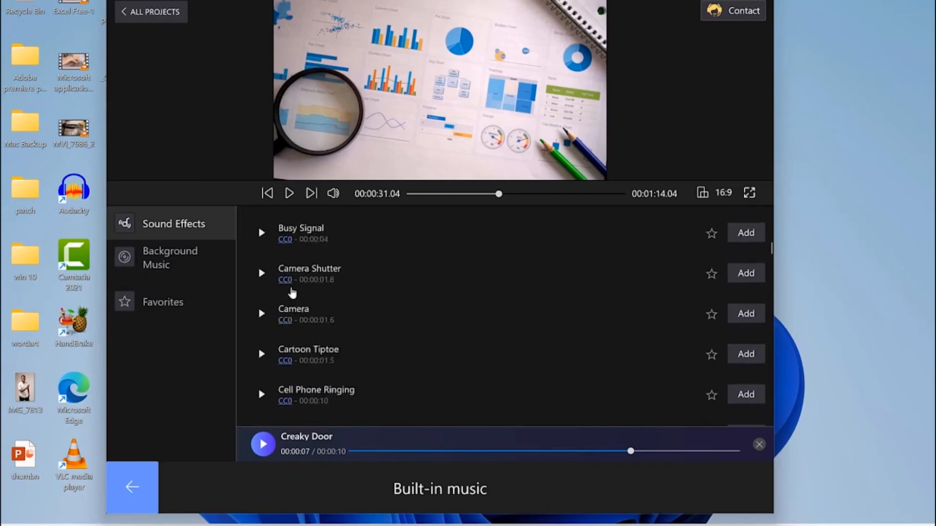
scroll(294, 266, "up", 2)
scroll(296, 273, "up", 5)
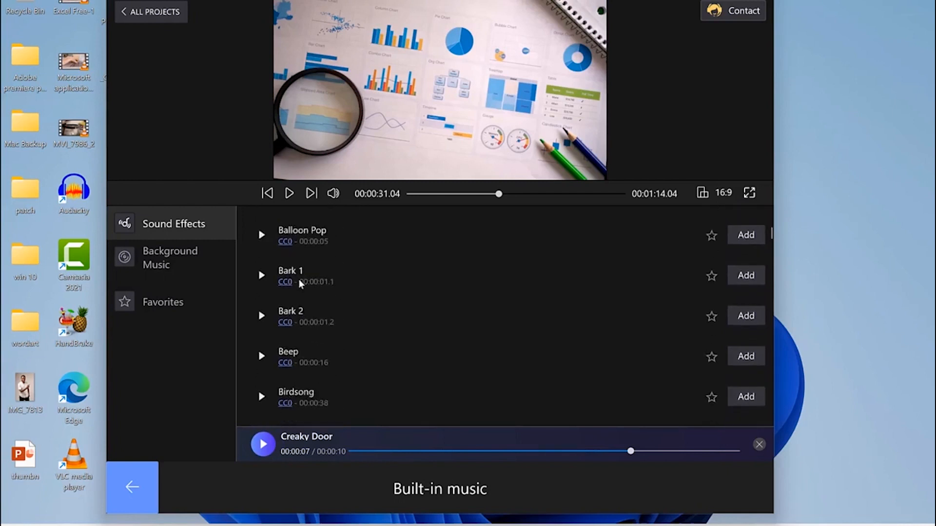
Look over the background music and favorites lists, and add the built-in sound effect A Few Moments Later to the timeline.
left_click(171, 263)
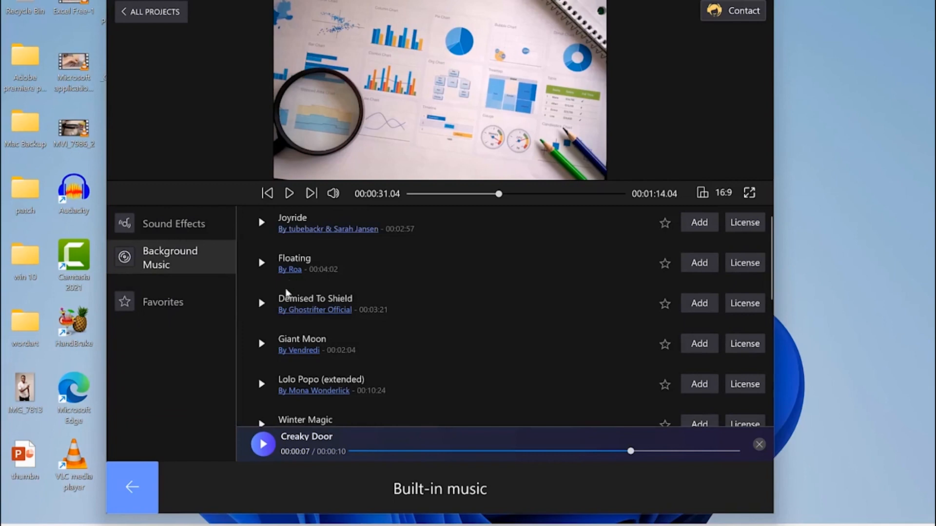
left_click(178, 303)
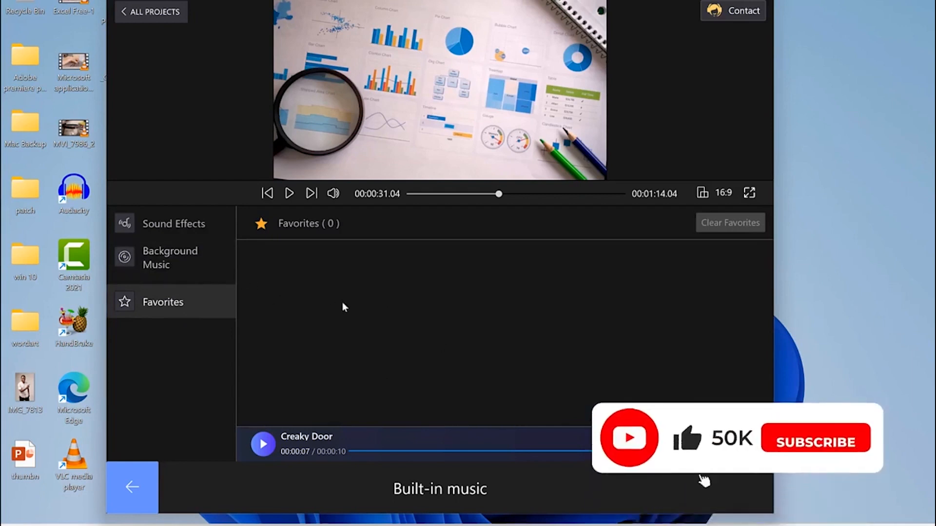
left_click(191, 227)
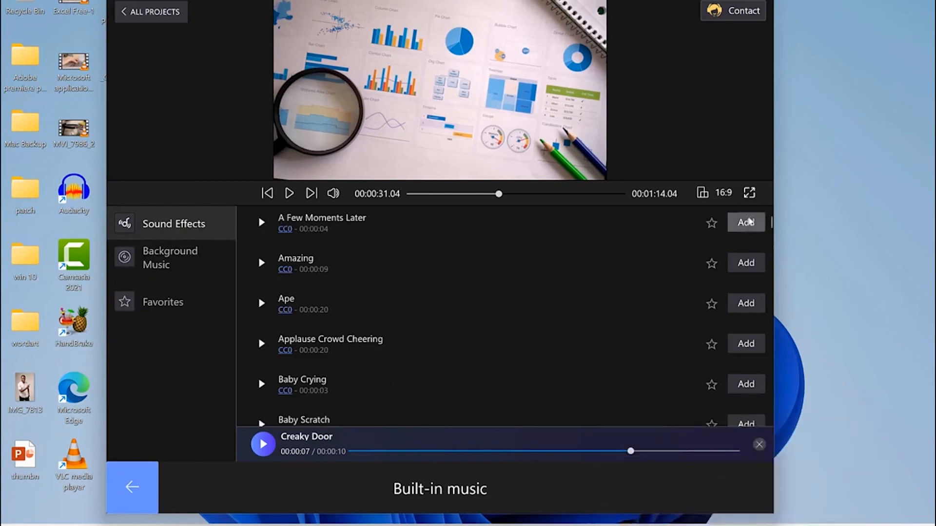
left_click(746, 223)
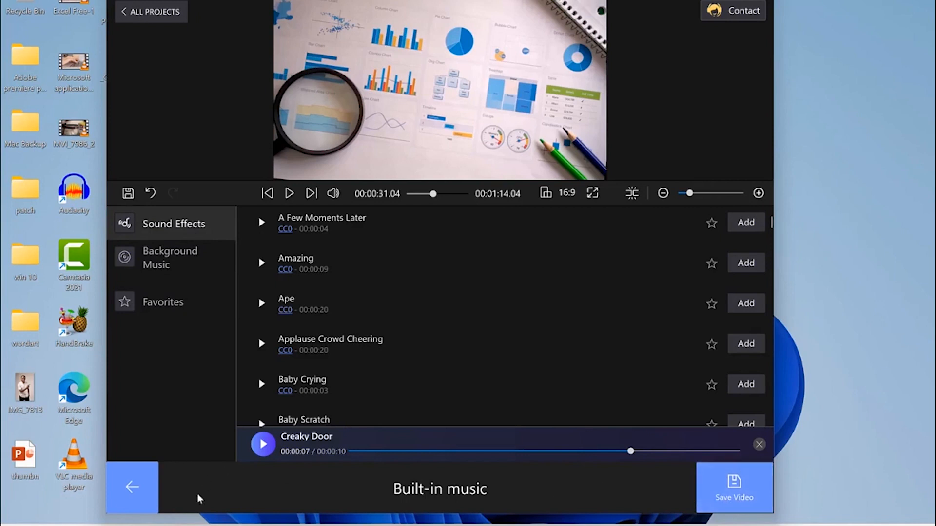
left_click(139, 482)
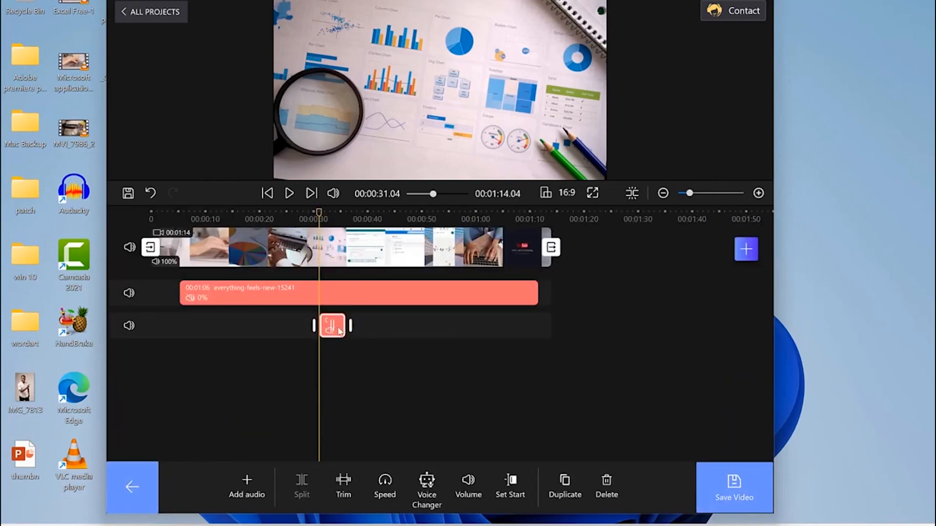
Try moving the added sound effect along its track and trimming its end.
left_click_drag(333, 329, 550, 327)
mouse_move(350, 326)
left_mouse_down()
mouse_move(486, 311)
mouse_move(342, 342)
left_mouse_up()
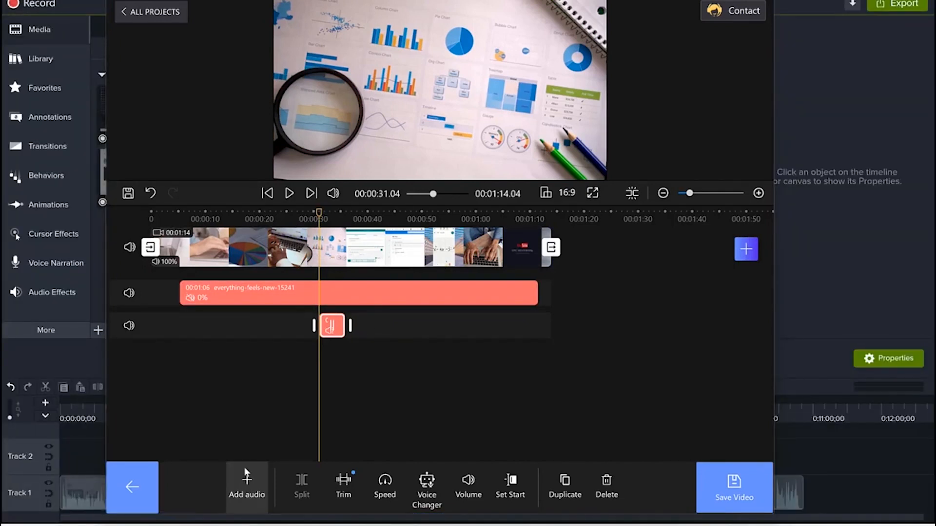
Record a short voiceover onto a new audio track at the playhead and return to the audio timeline.
left_click(256, 485)
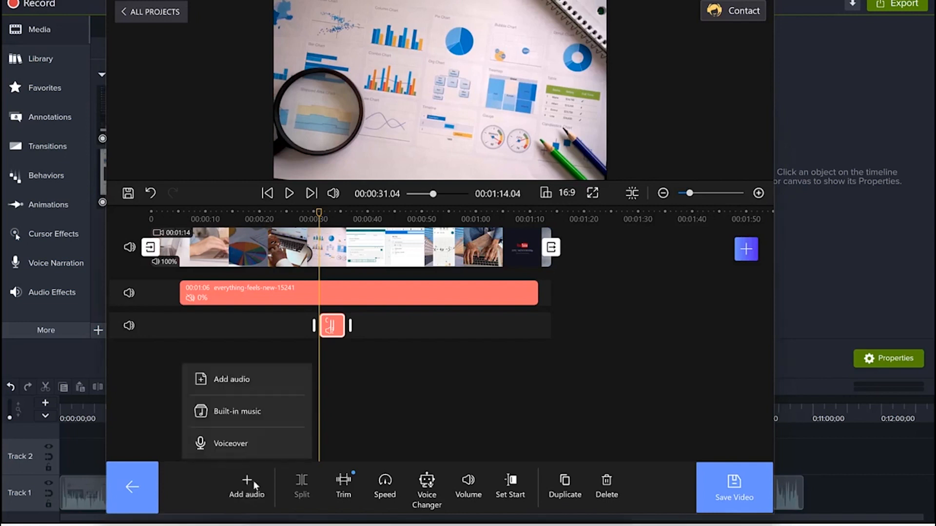
left_click(231, 443)
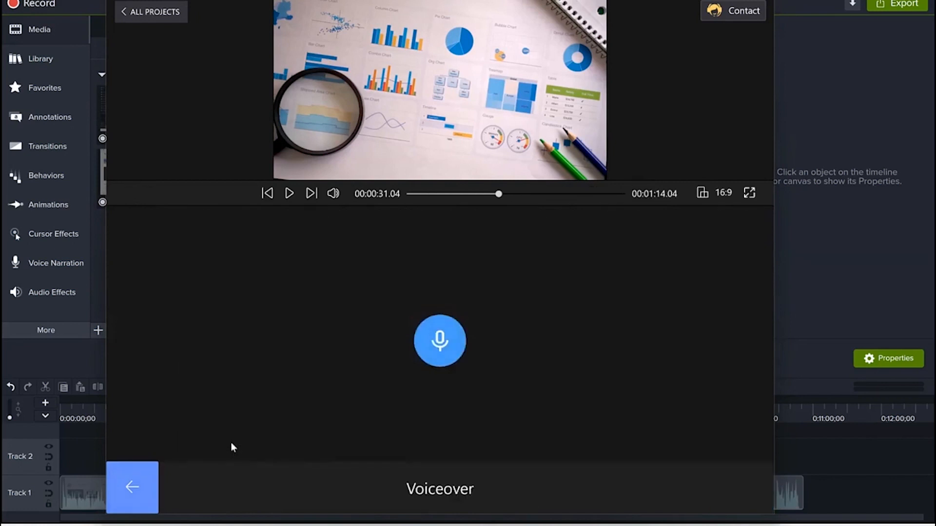
left_click(439, 344)
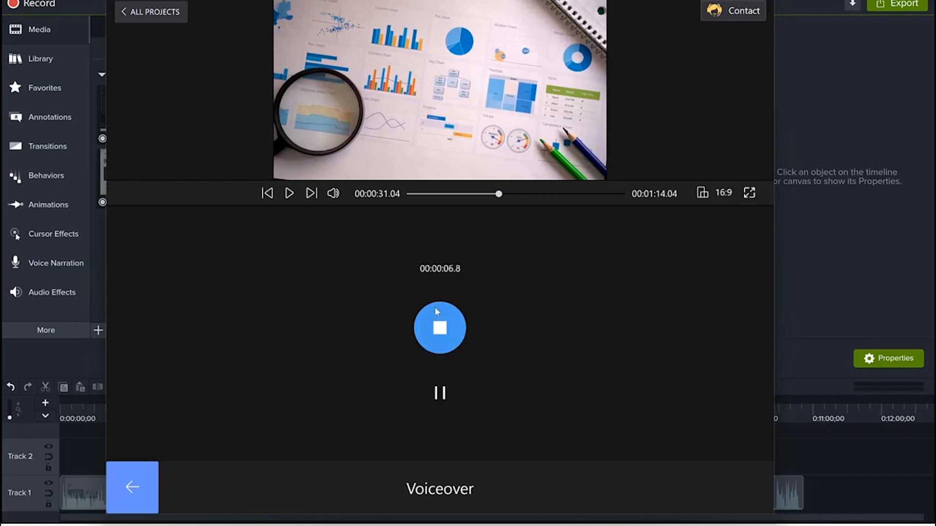
left_click(437, 337)
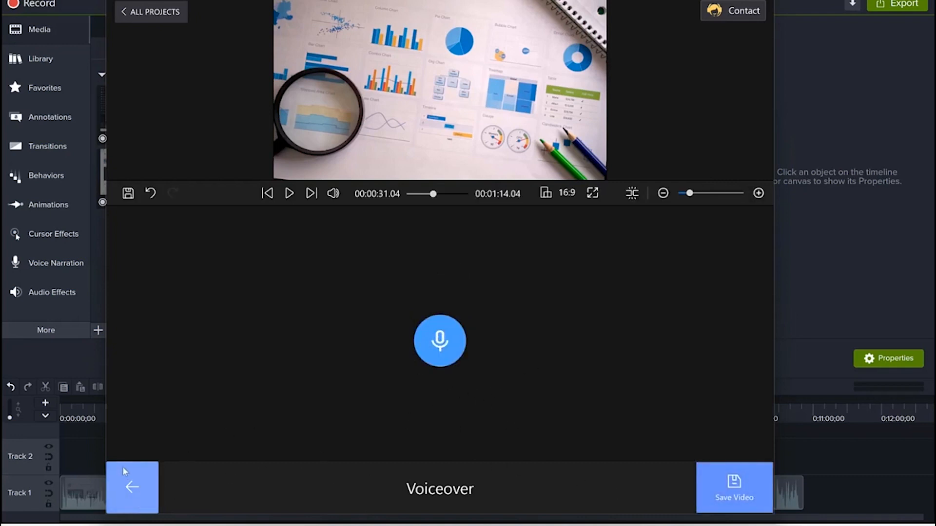
left_click(145, 491)
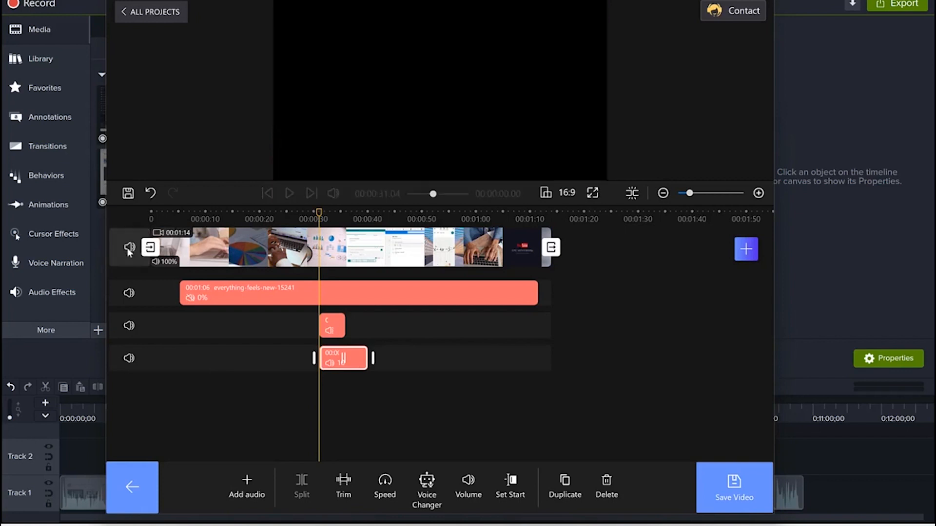
Mute the video, music and sound effect tracks and play back the voiceover on its own.
left_click(129, 292)
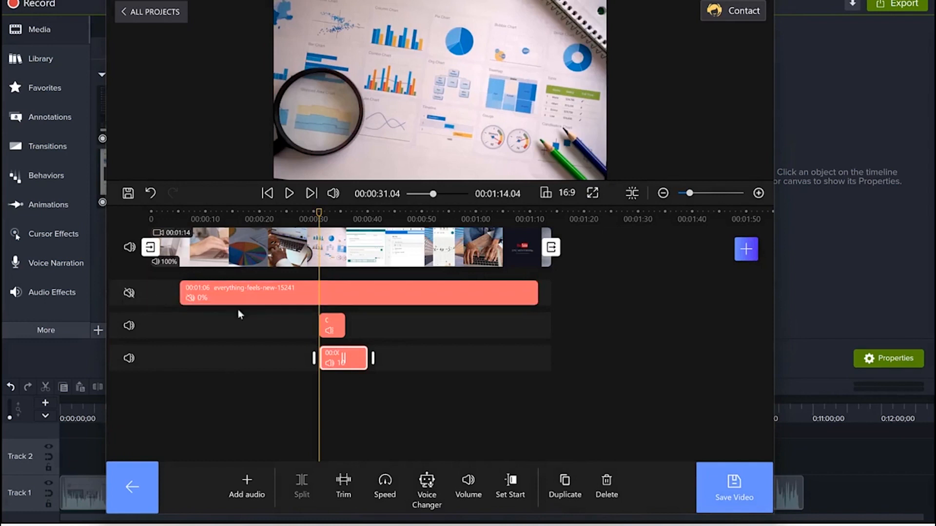
left_click(129, 360)
left_click(288, 194)
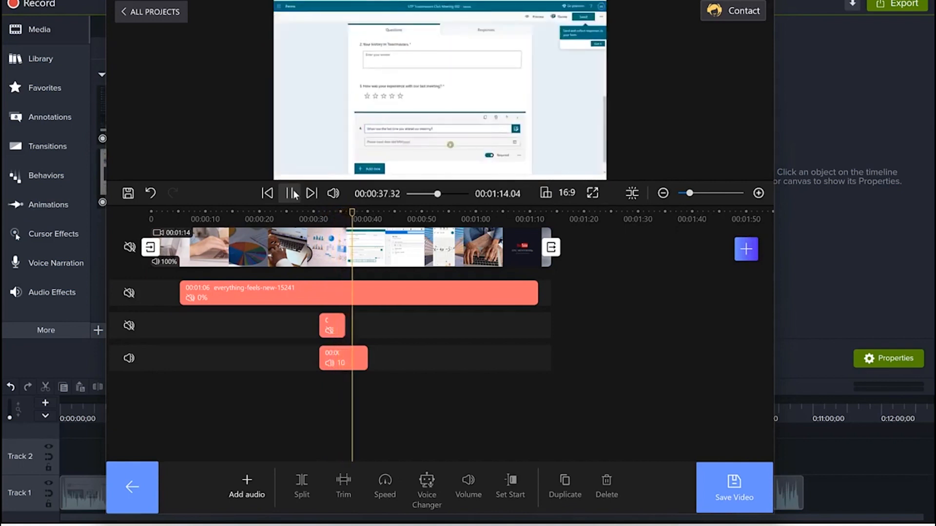
left_click(293, 193)
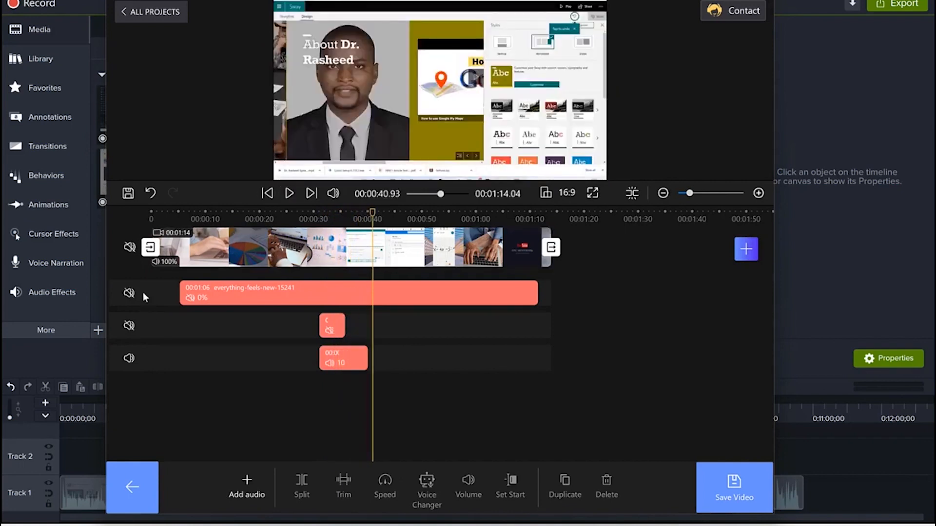
Unmute the video, music and sound effect tracks.
left_click(129, 247)
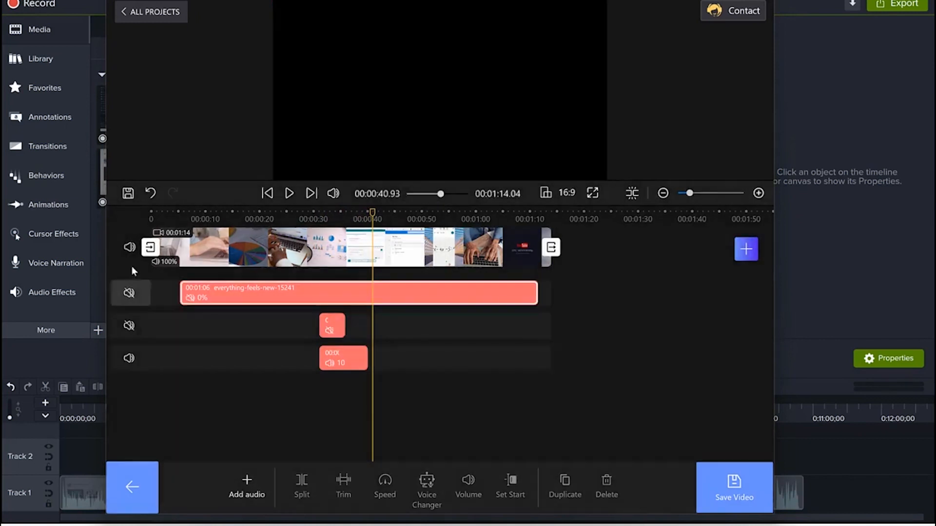
left_click(129, 293)
left_click(129, 325)
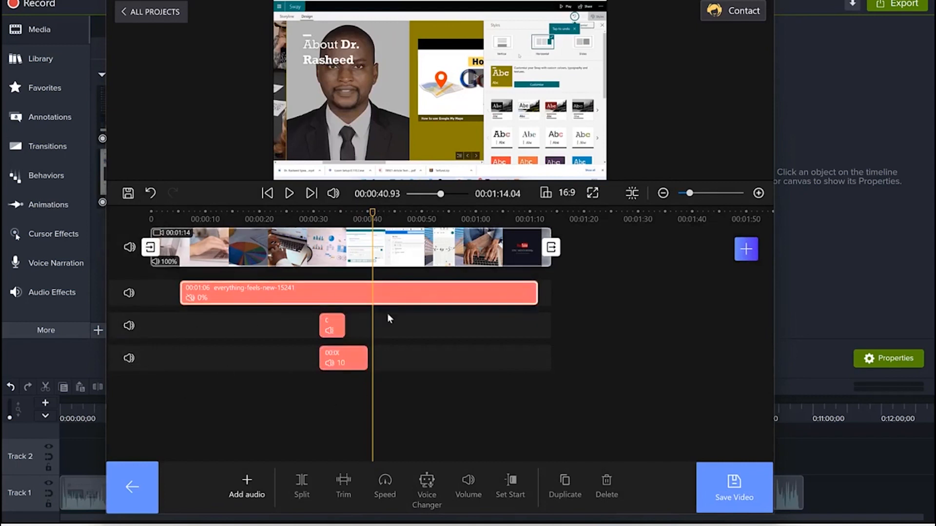
Leave the audio tools and add a text clip at the playhead reading "Welcome to My Channel".
left_click(353, 311)
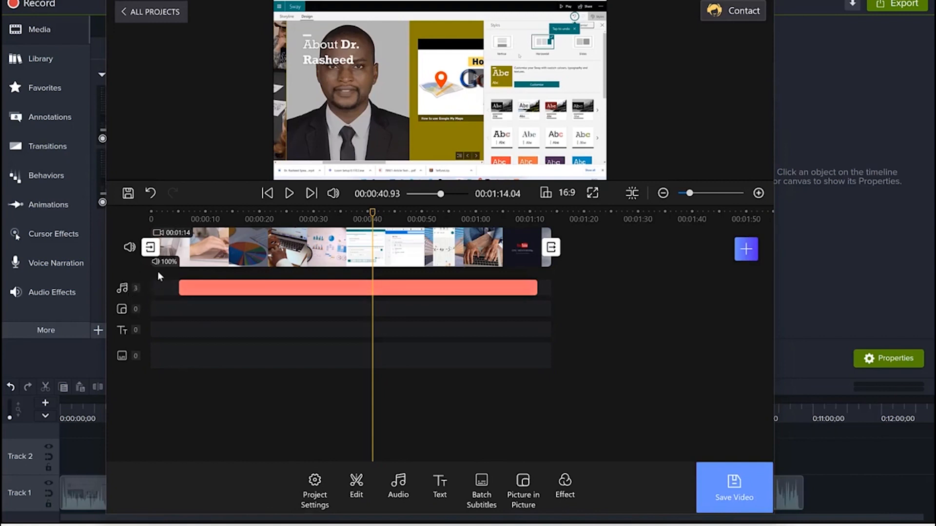
left_click(437, 496)
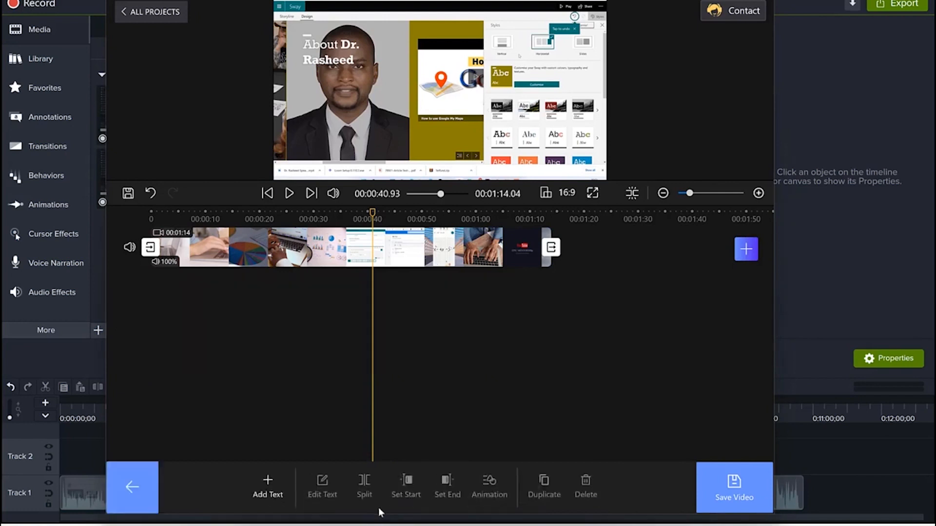
left_click(271, 488)
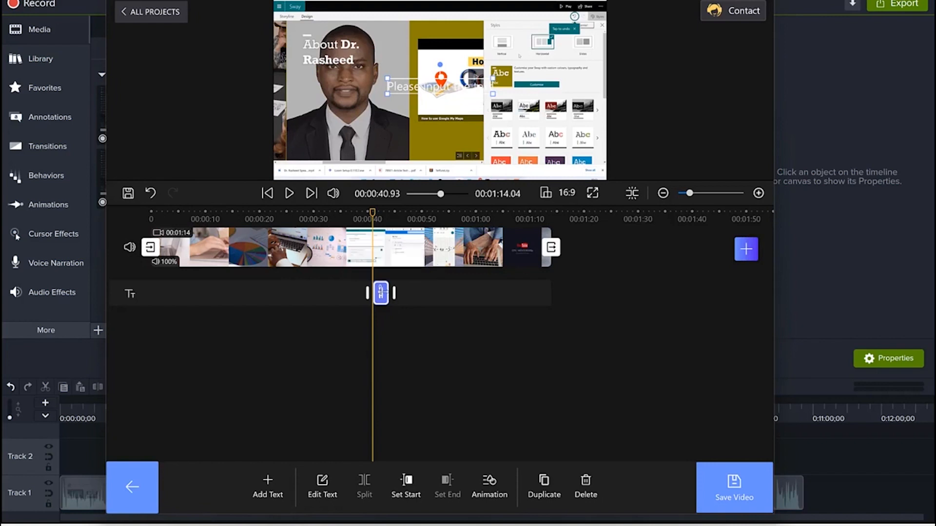
left_click(323, 482)
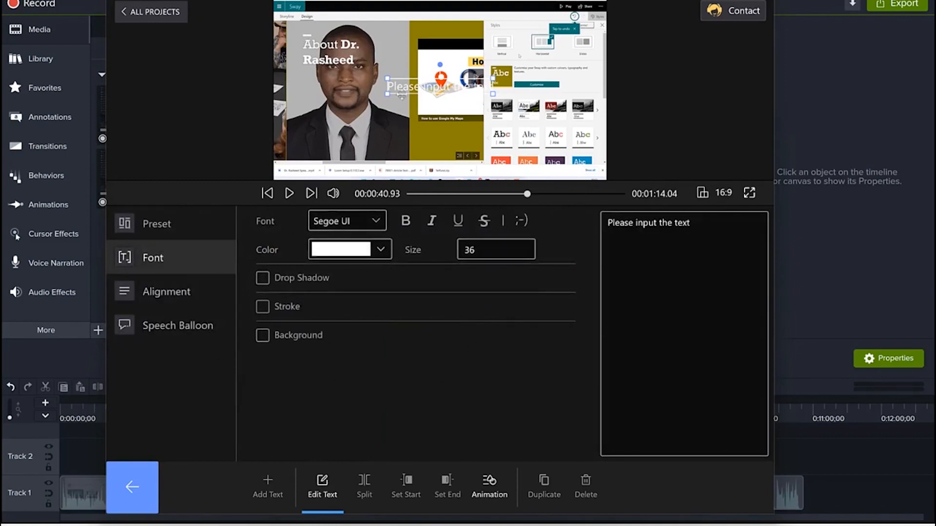
left_click_drag(691, 223, 607, 223)
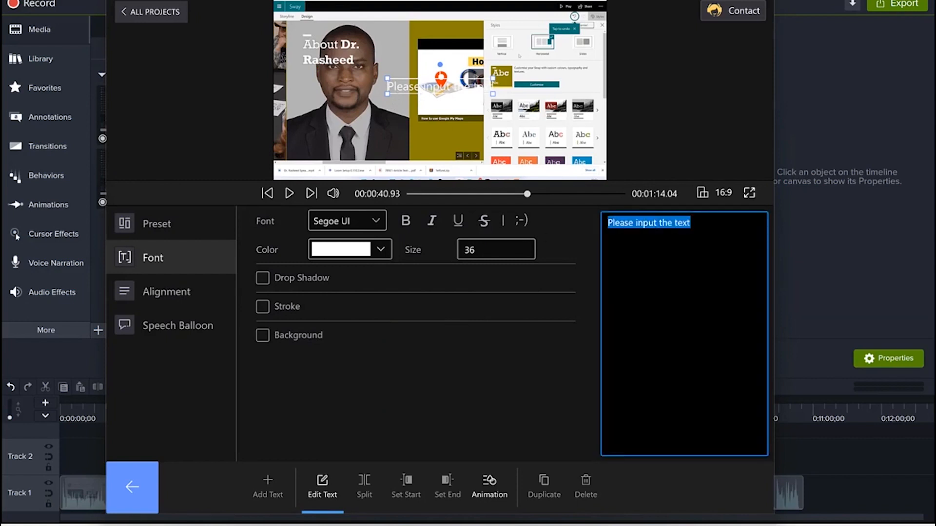
type("Welcome ")
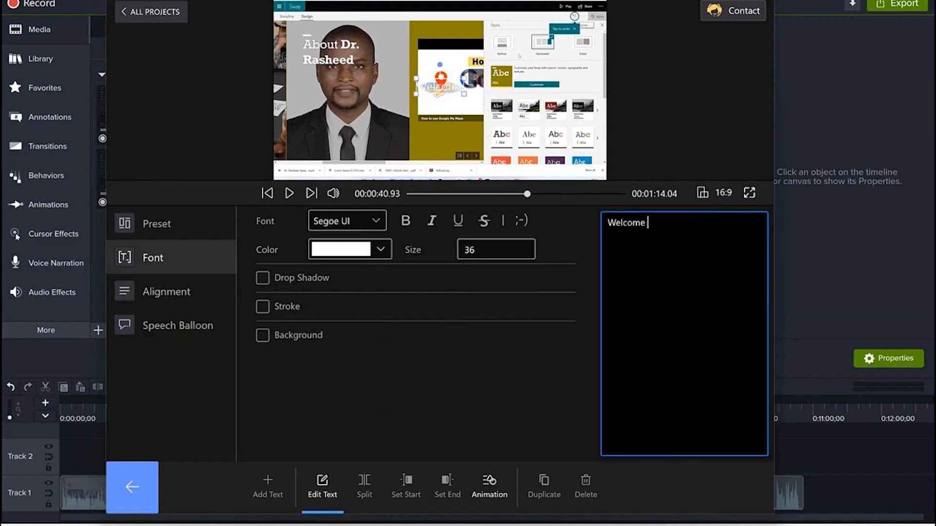
type("to My Chan")
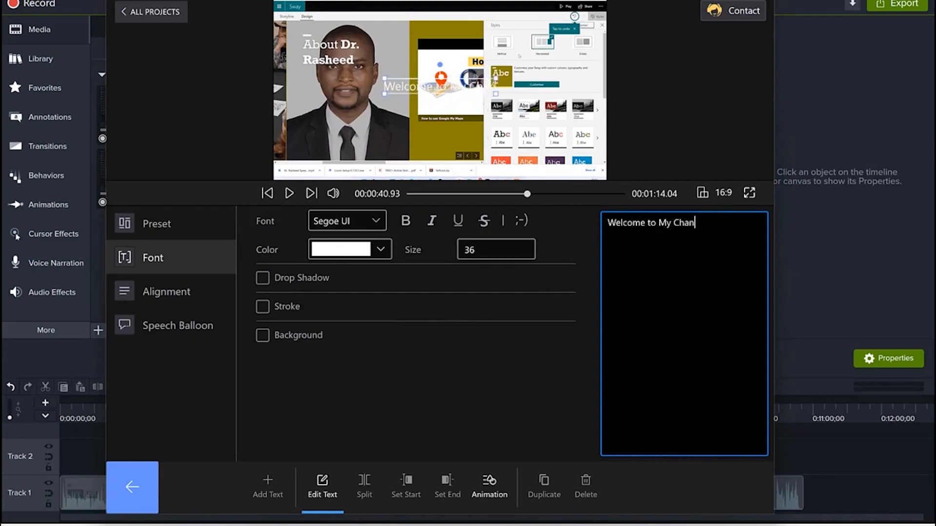
type("nel")
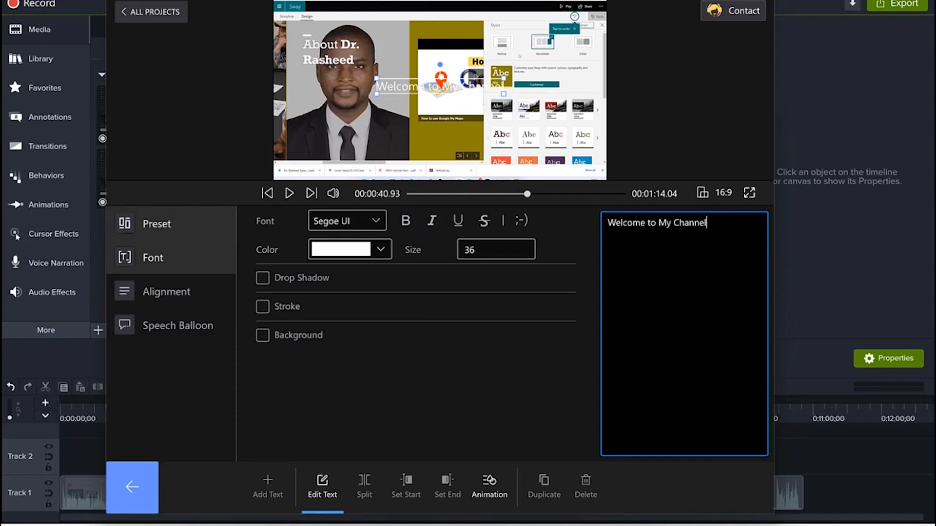
Change the color of the "Welcome to My Channel" text to a saturated blue.
left_click(381, 250)
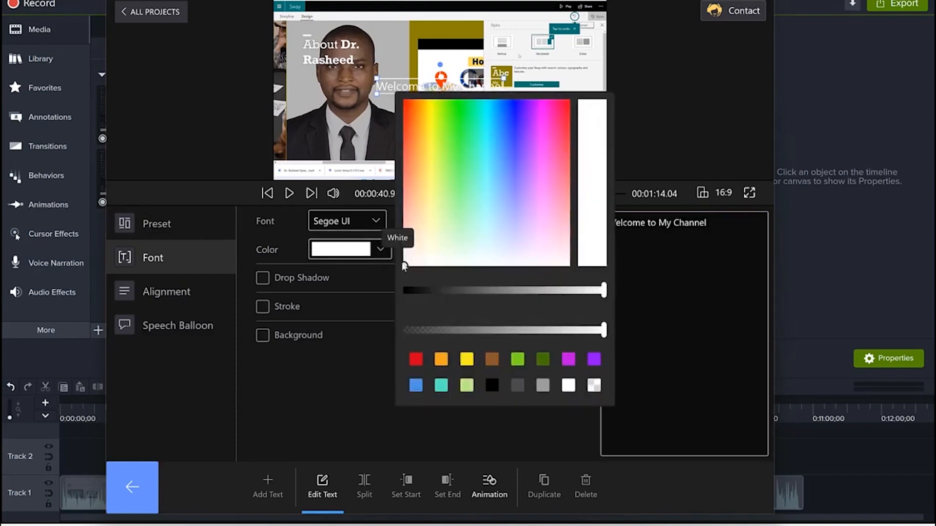
left_click(509, 120)
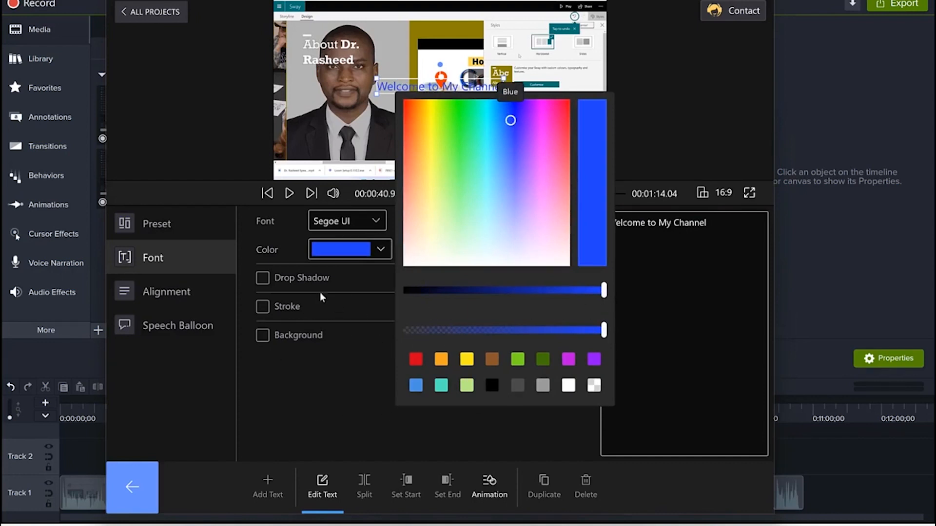
left_click(516, 106)
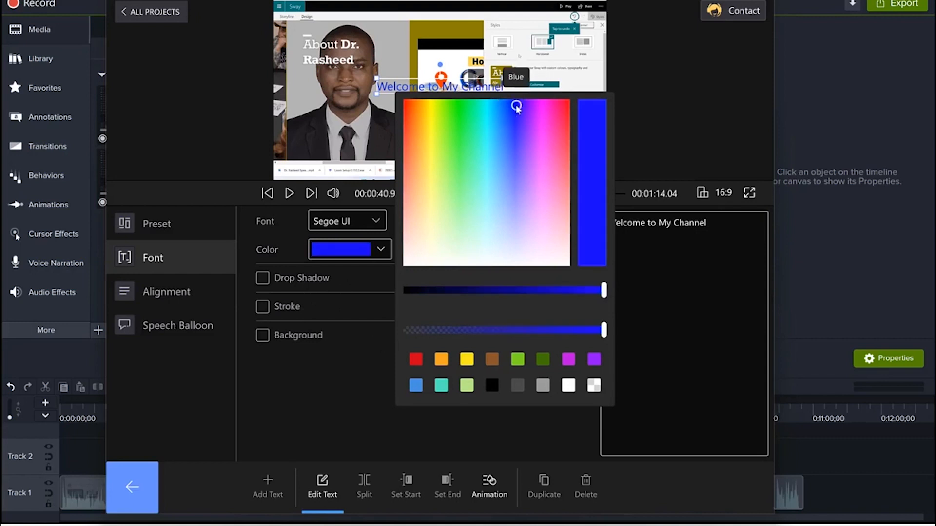
left_click(353, 385)
Set the text size to 57, scale it up in the preview to about 73.67, and center it across the frame.
left_click_drag(478, 250, 469, 249)
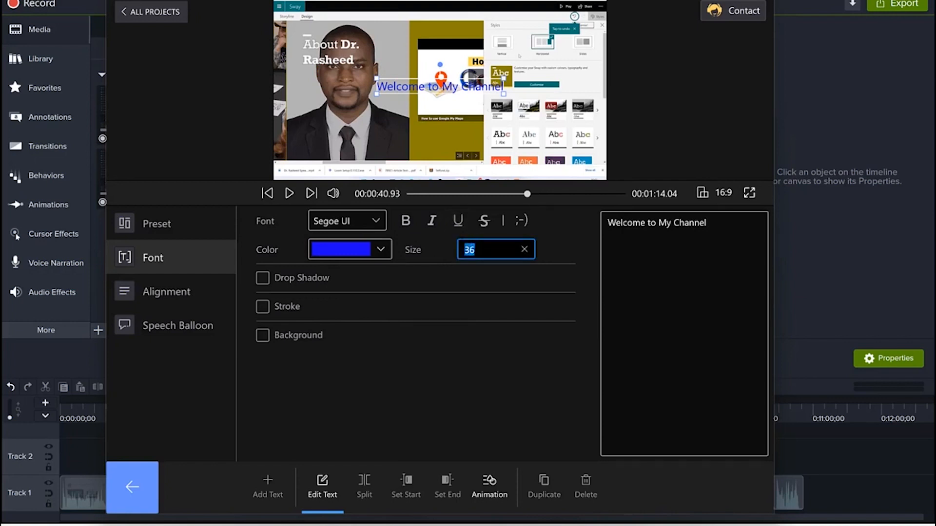
type("57")
key("Return")
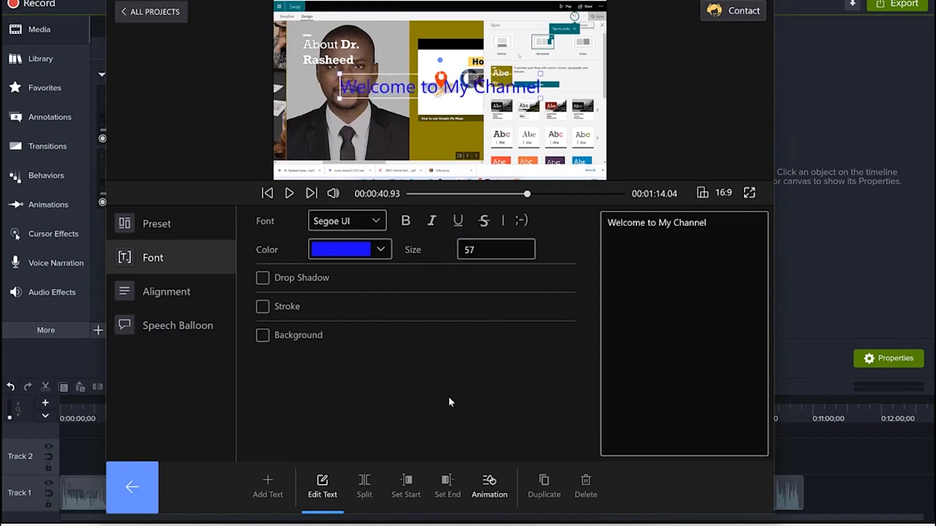
left_click_drag(543, 81, 563, 63)
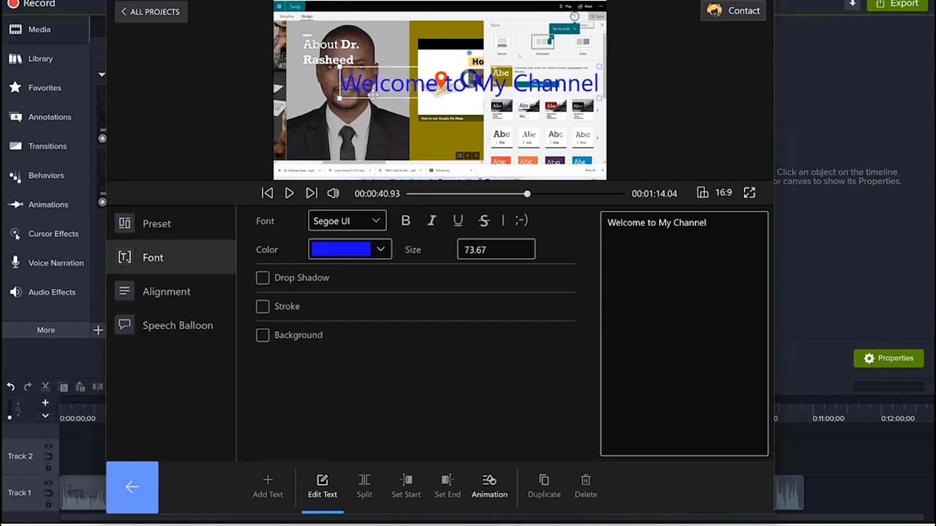
left_click_drag(373, 96, 352, 94)
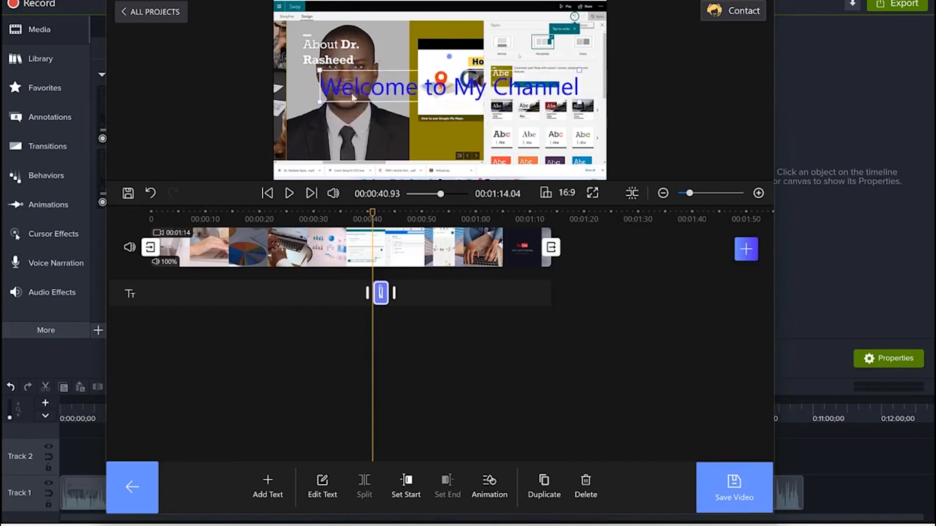
Reopen the text for editing, change its font to Myanmar Text and apply bold.
double_click(358, 91)
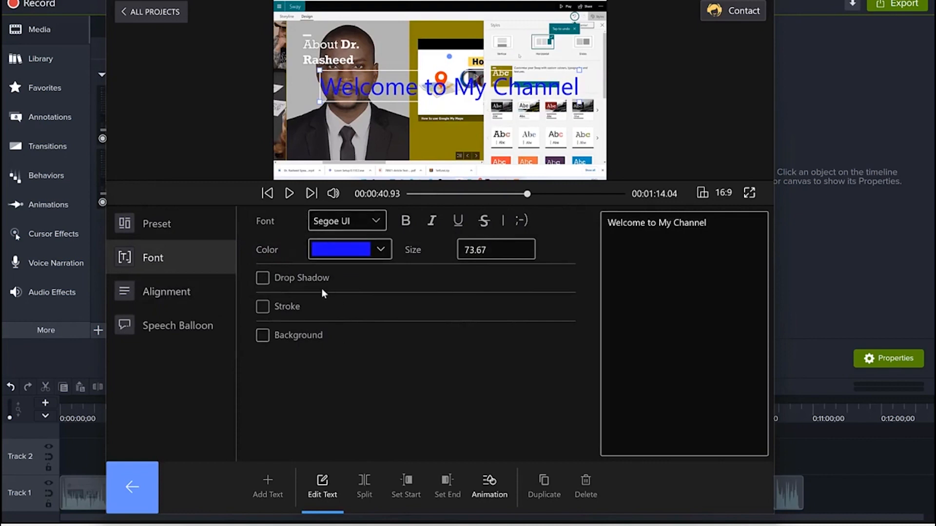
left_click(375, 221)
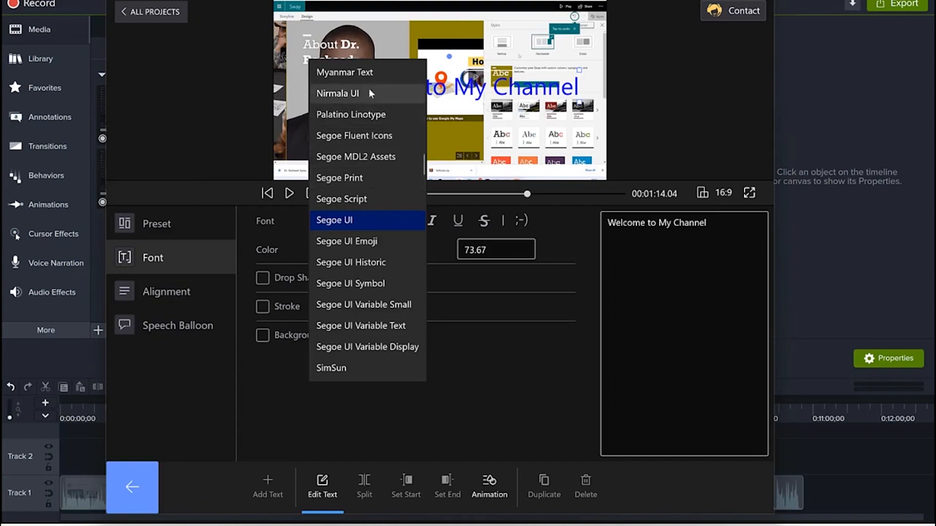
left_click(369, 73)
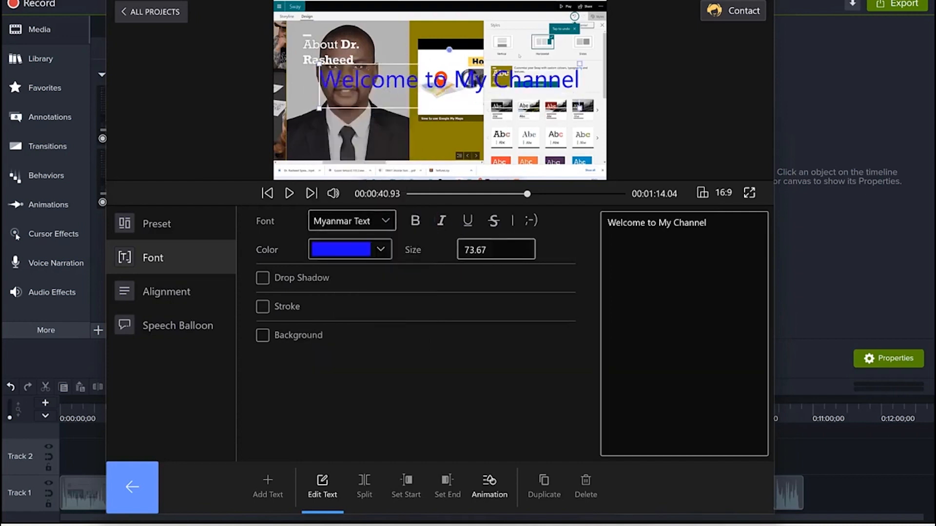
left_click(419, 223)
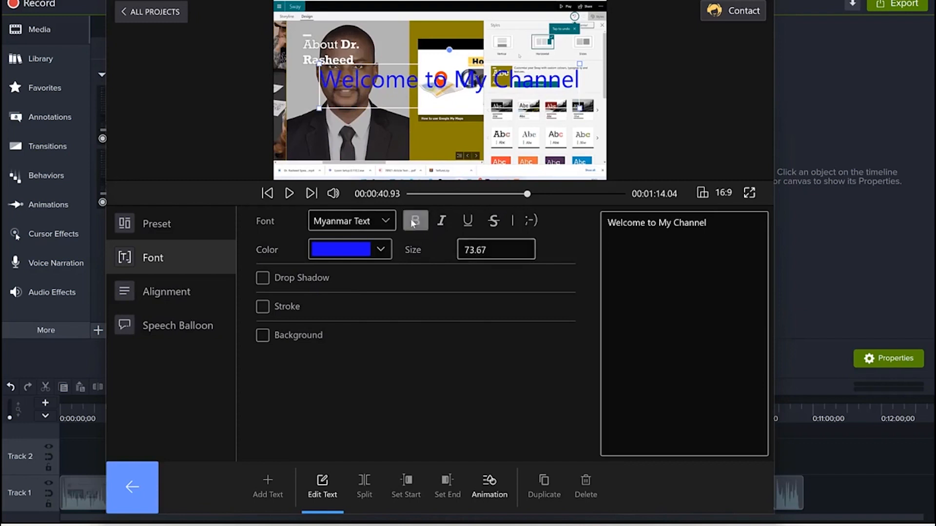
Try italic and underline on the "Welcome to My Channel" text, leaving it bold and underlined without italic.
left_click(439, 223)
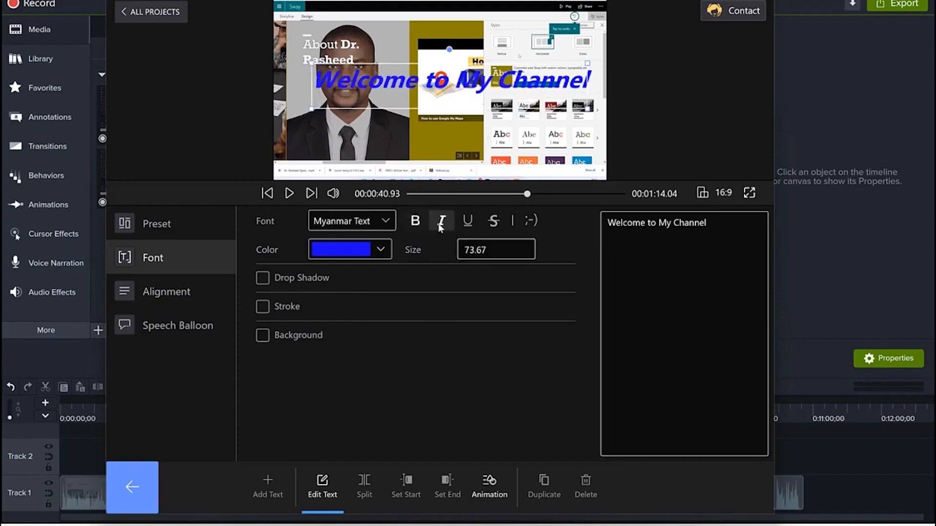
left_click(468, 223)
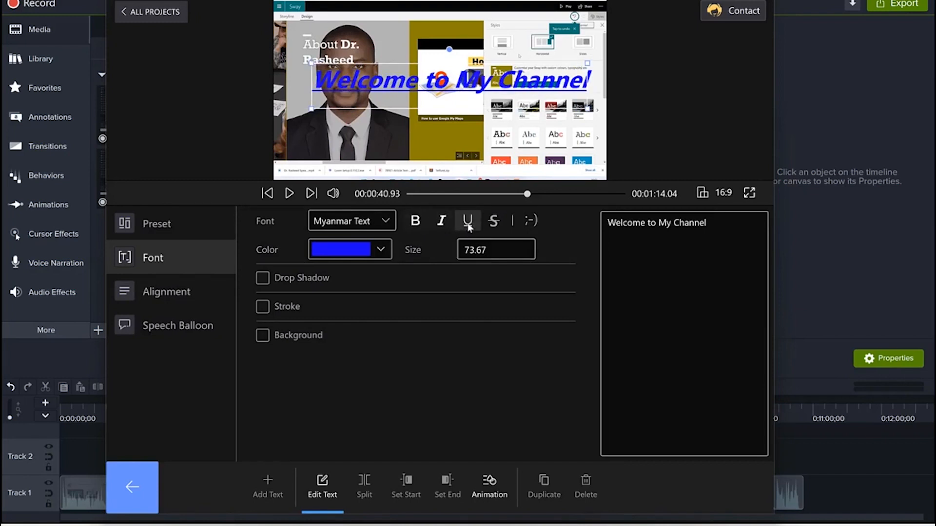
left_click(441, 222)
left_click(416, 221)
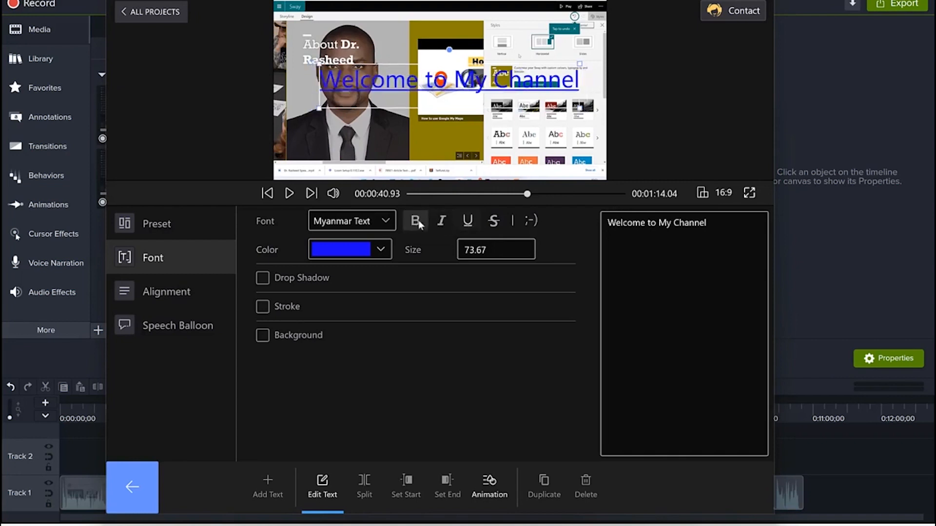
left_click(419, 223)
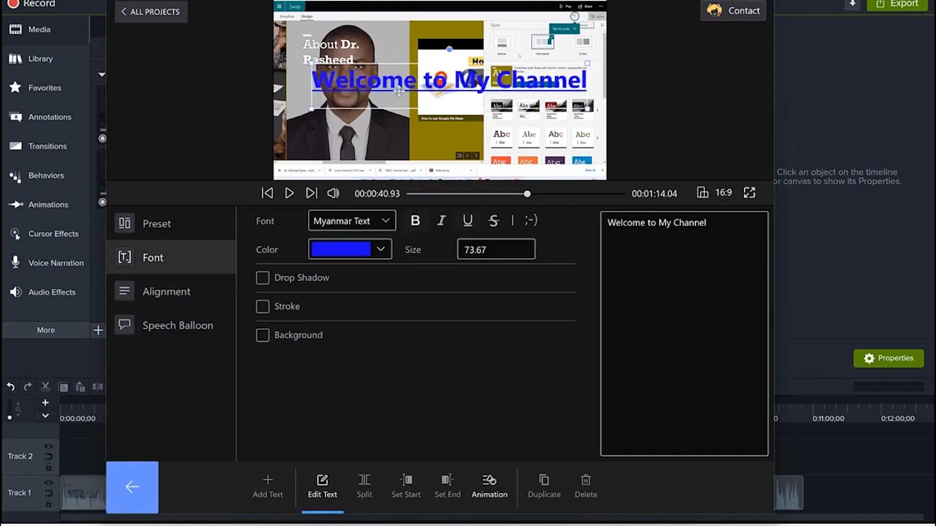
Move the text to the lower part of the frame and enable its drop shadow and a stroke.
left_click_drag(406, 85, 402, 140)
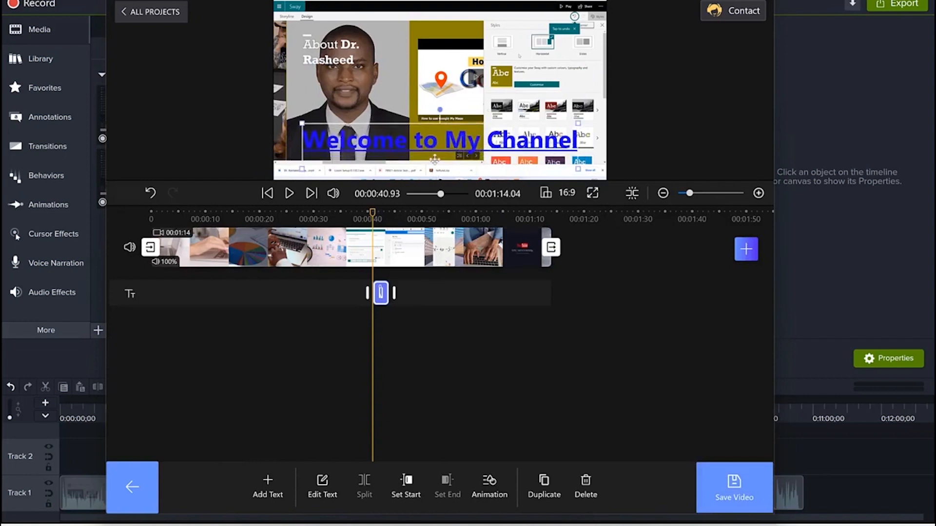
double_click(436, 134)
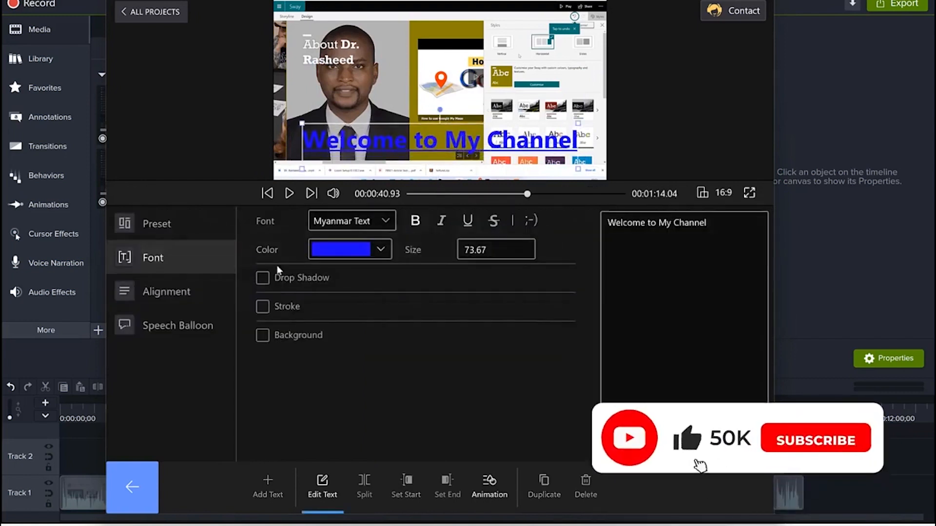
left_click(263, 278)
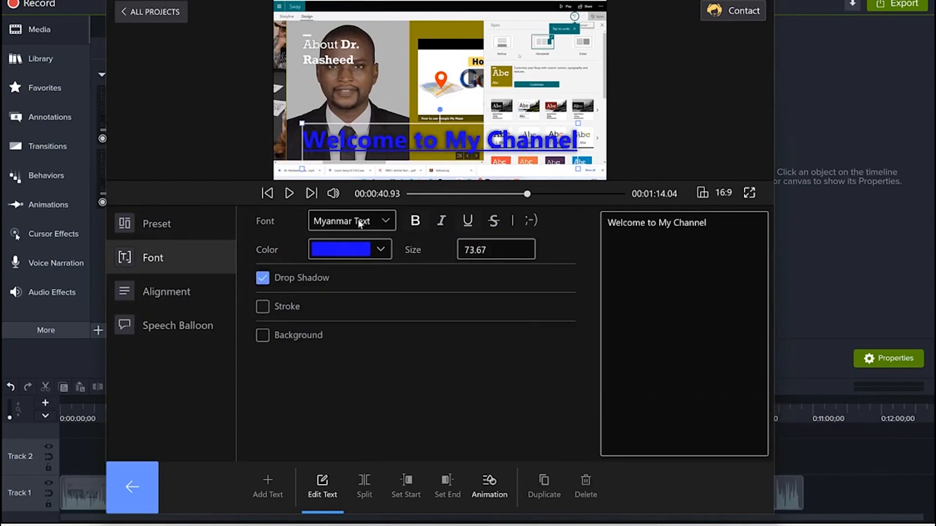
left_click(264, 307)
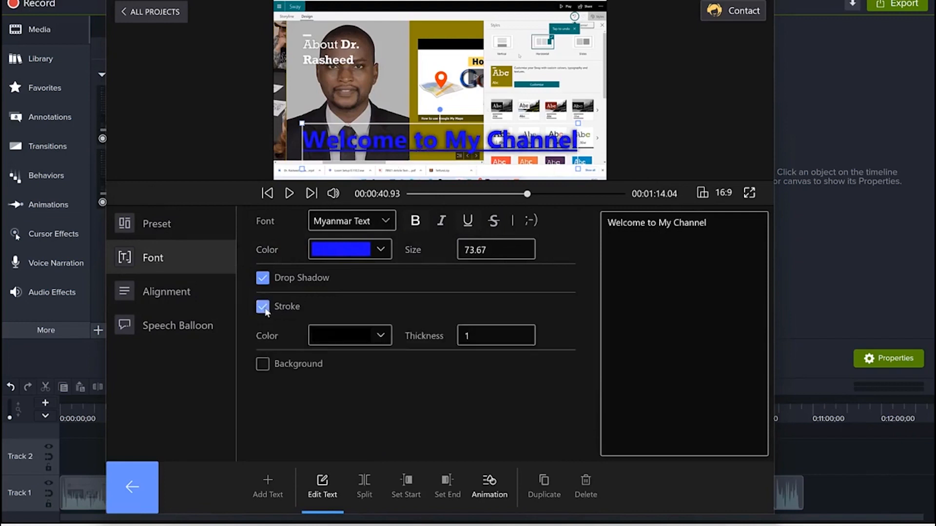
Remove the underline from the text and reopen it for editing.
left_click(472, 222)
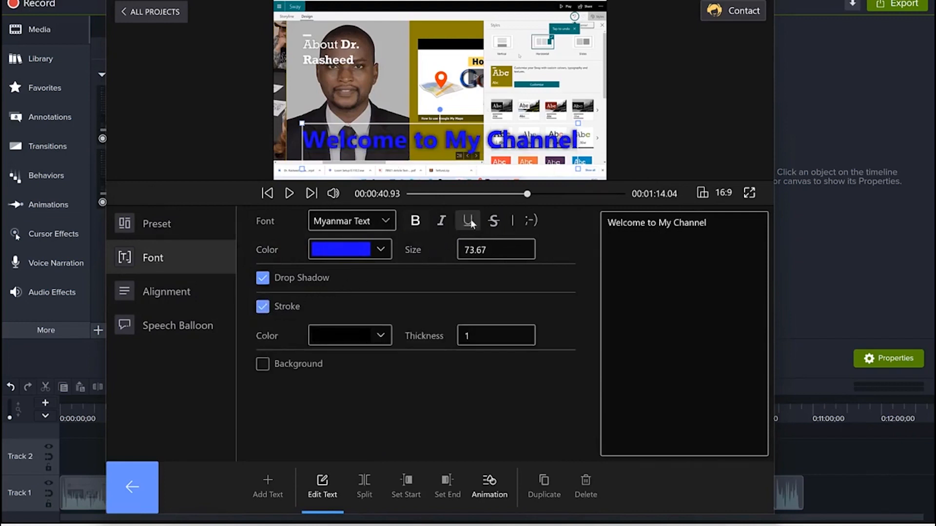
left_click(388, 146)
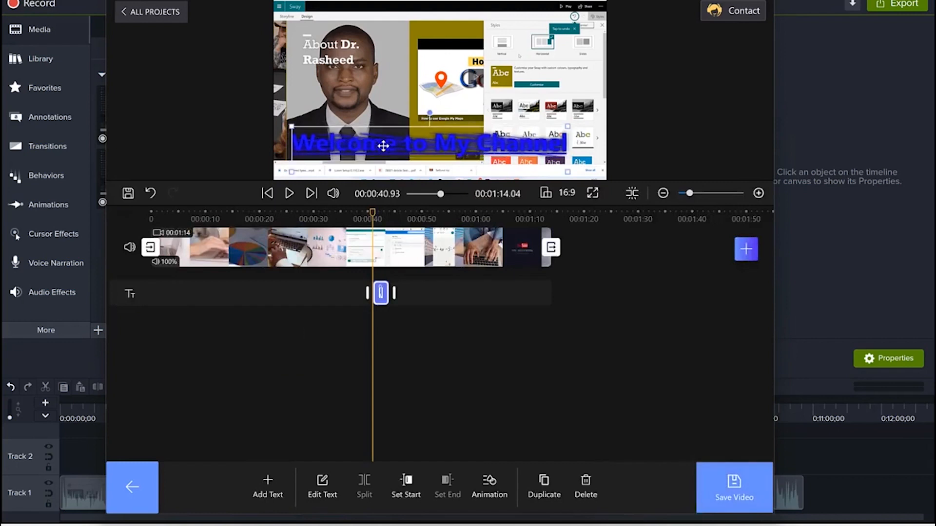
left_click(386, 140)
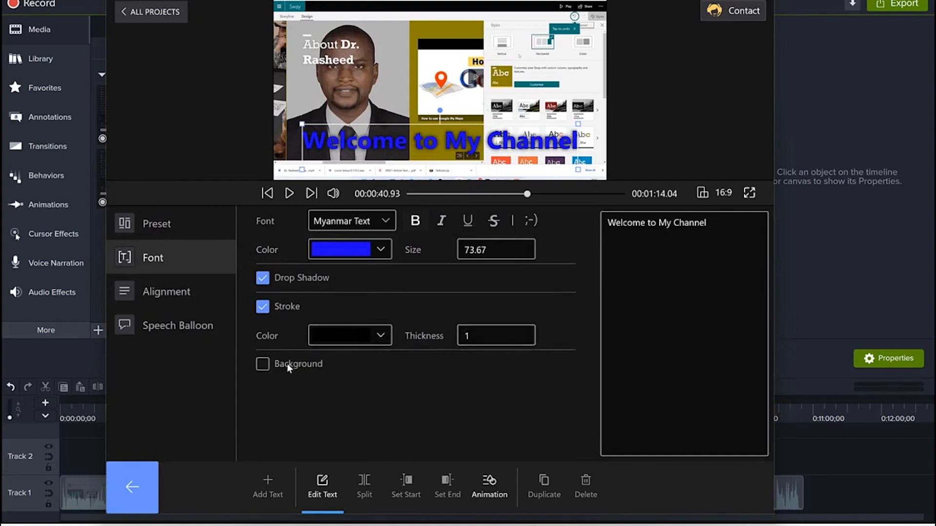
Try a background behind the text, color it dark green, and turn the background off again.
left_click(263, 365)
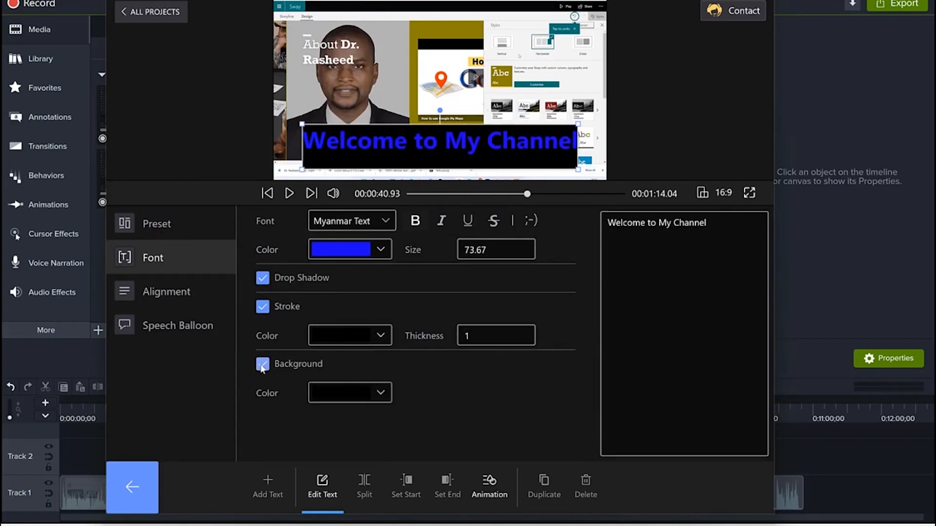
left_click(263, 366)
left_click(264, 367)
left_click(383, 392)
left_click(395, 186)
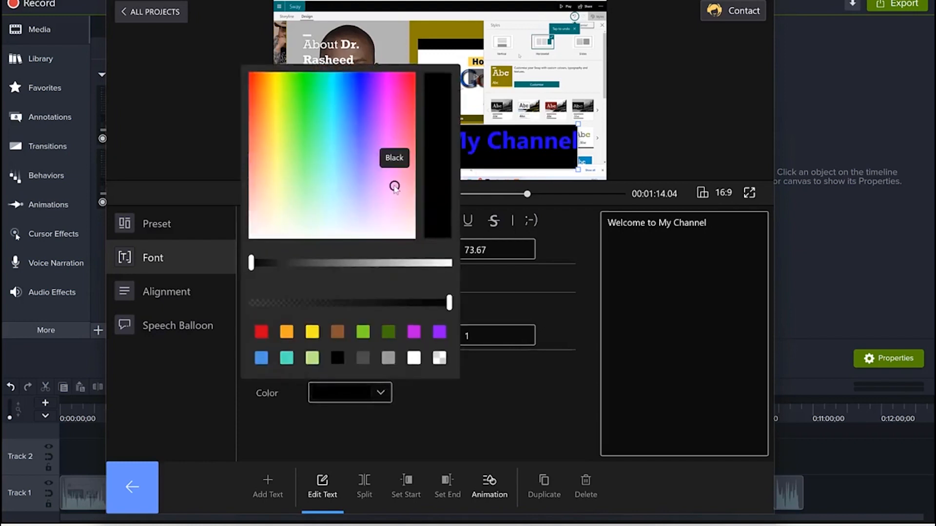
left_click(430, 404)
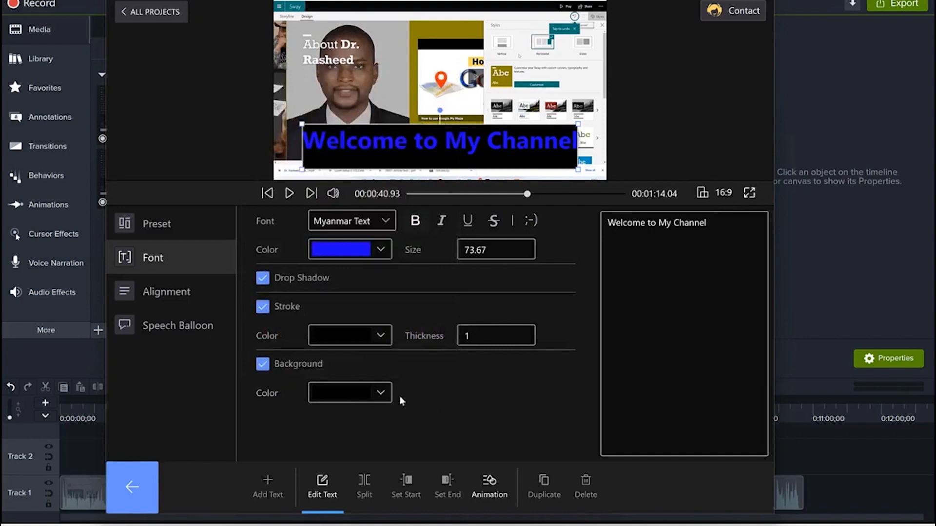
left_click(379, 392)
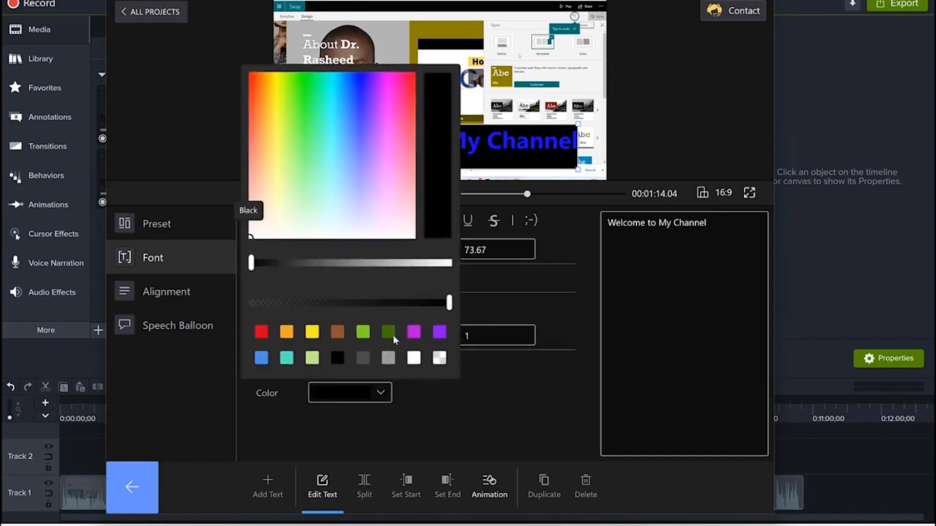
left_click(388, 332)
left_click(437, 404)
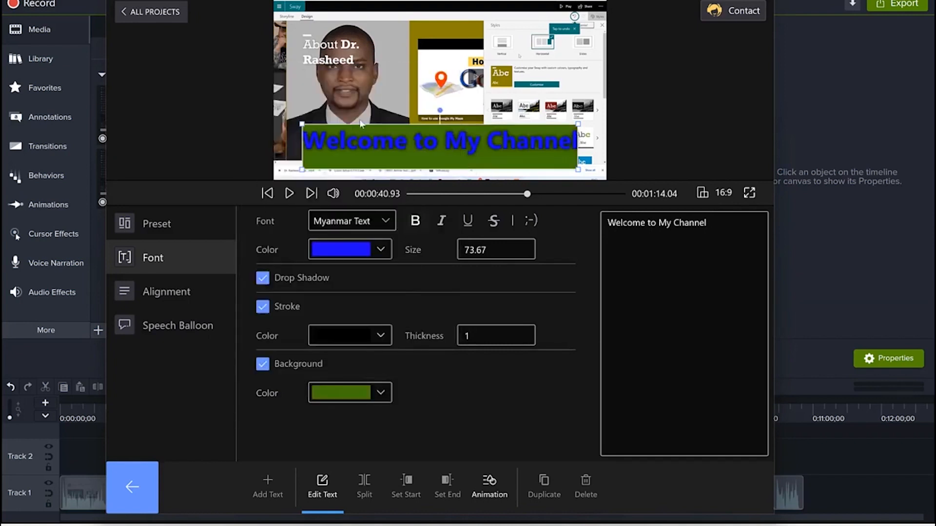
left_click(262, 365)
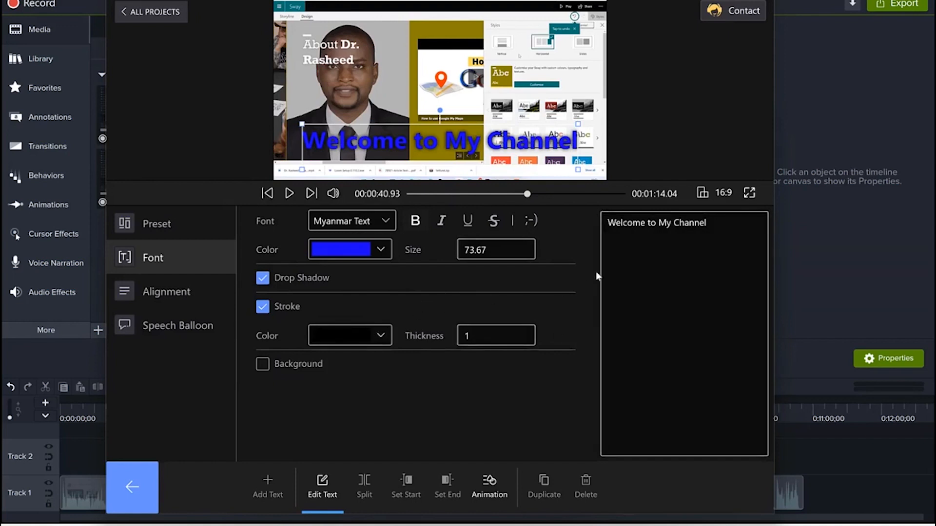
Apply the white Architects Daughter handwriting preset, scale the text up to about 48.79, and center it in the lower part of the frame.
left_click(160, 227)
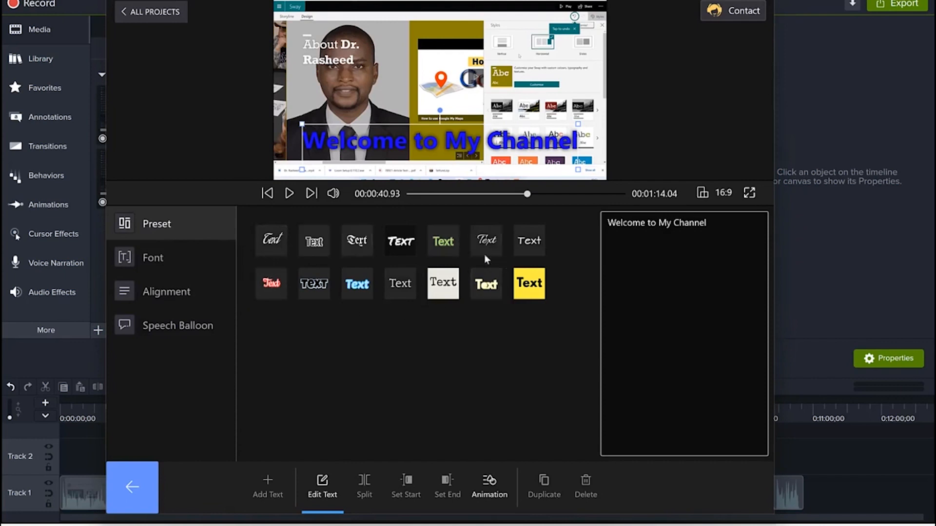
left_click(524, 241)
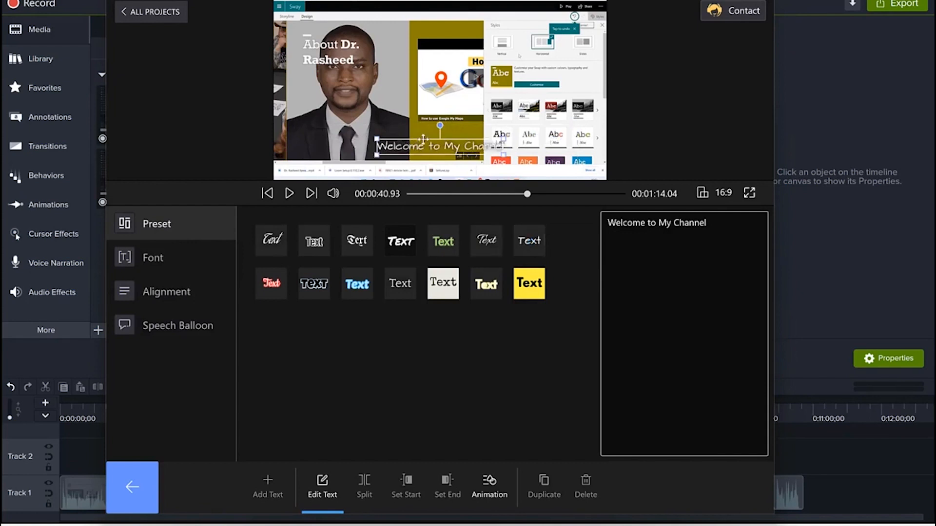
left_click_drag(377, 137, 283, 128)
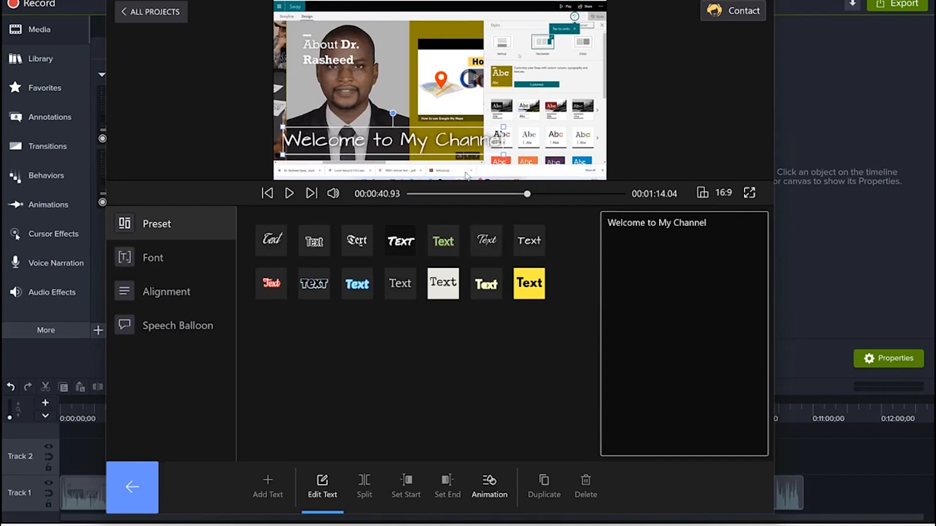
left_click(395, 137)
left_click_drag(396, 137, 443, 129)
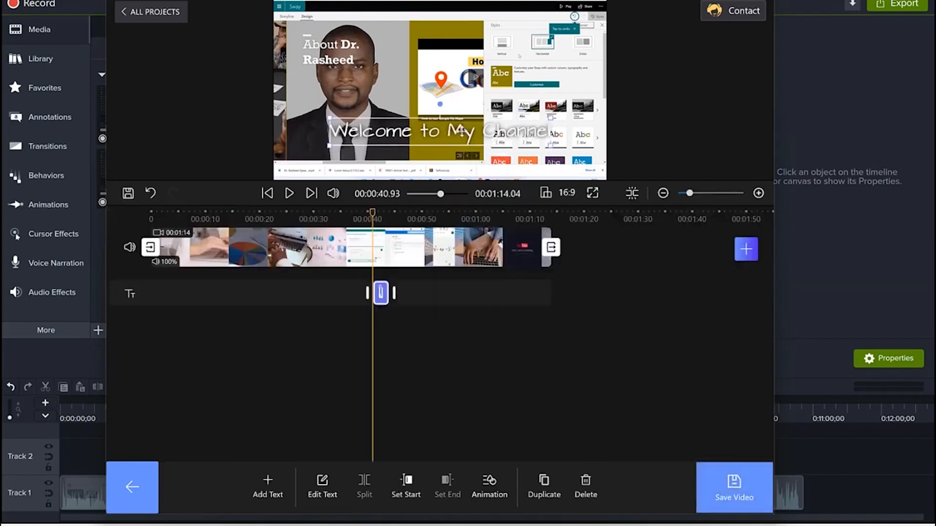
Try green and purple, set the text color to turquoise, and move the text to the lower left of the video frame.
left_click(371, 135)
left_click(159, 260)
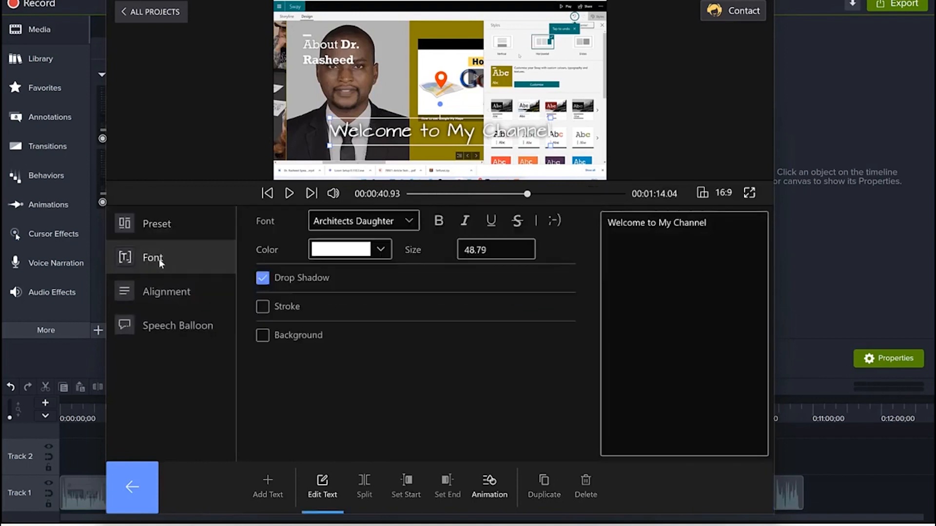
left_click(380, 249)
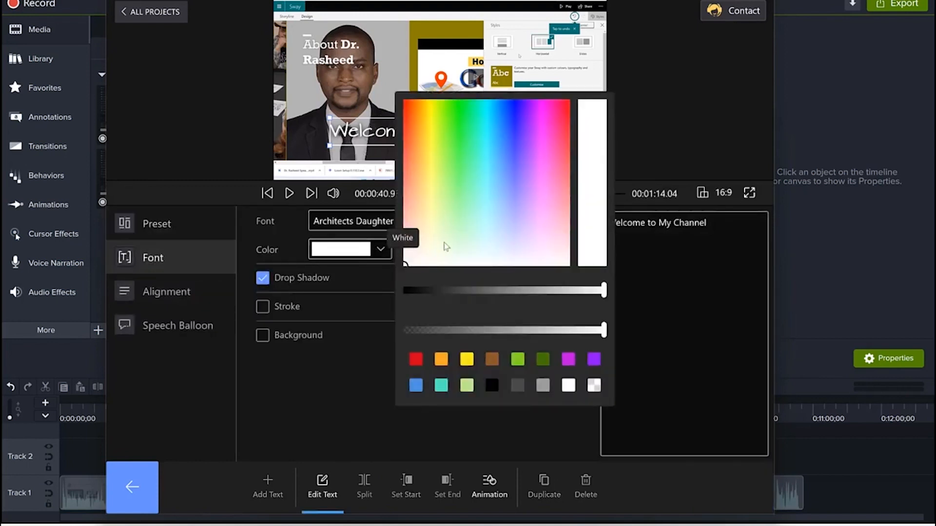
left_click(518, 360)
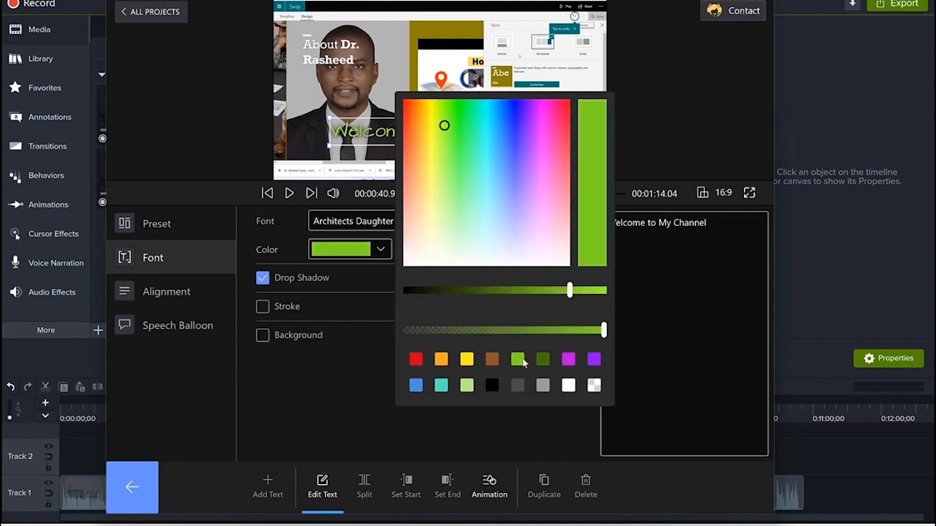
left_click(593, 360)
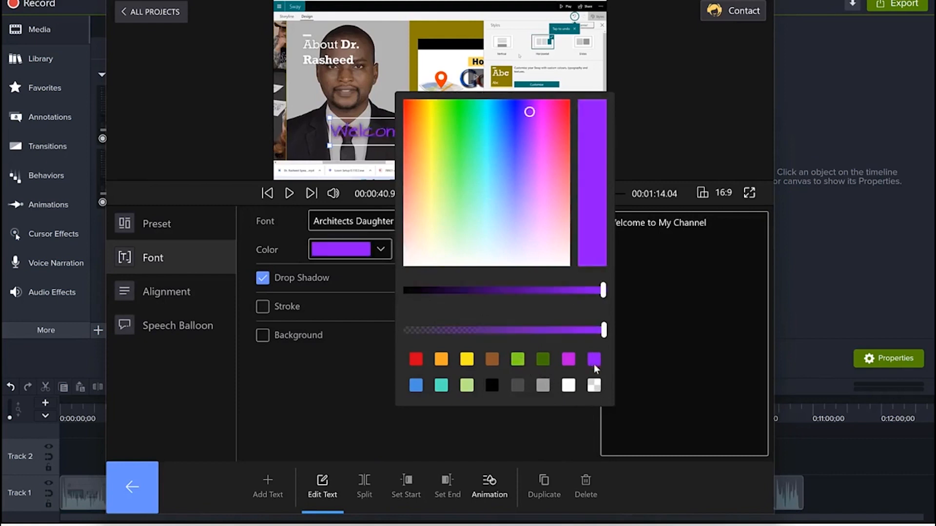
left_click(440, 385)
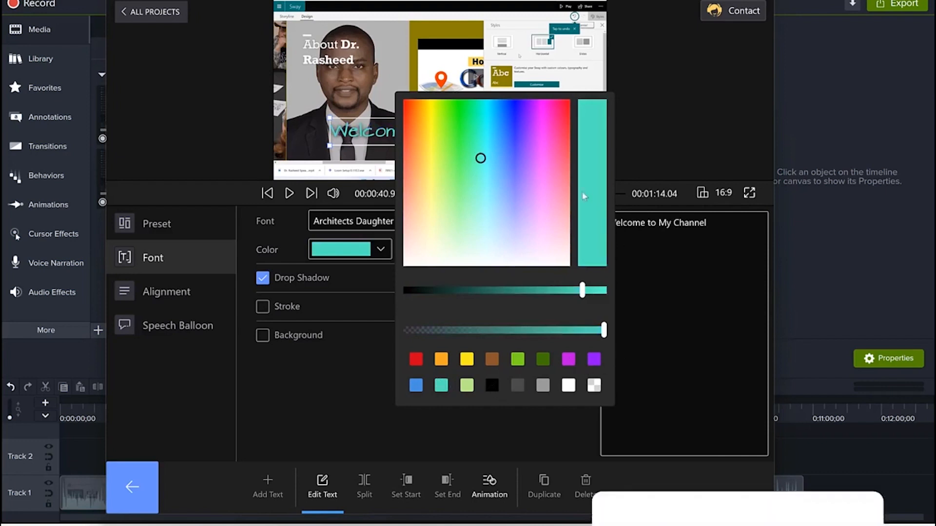
left_click(345, 372)
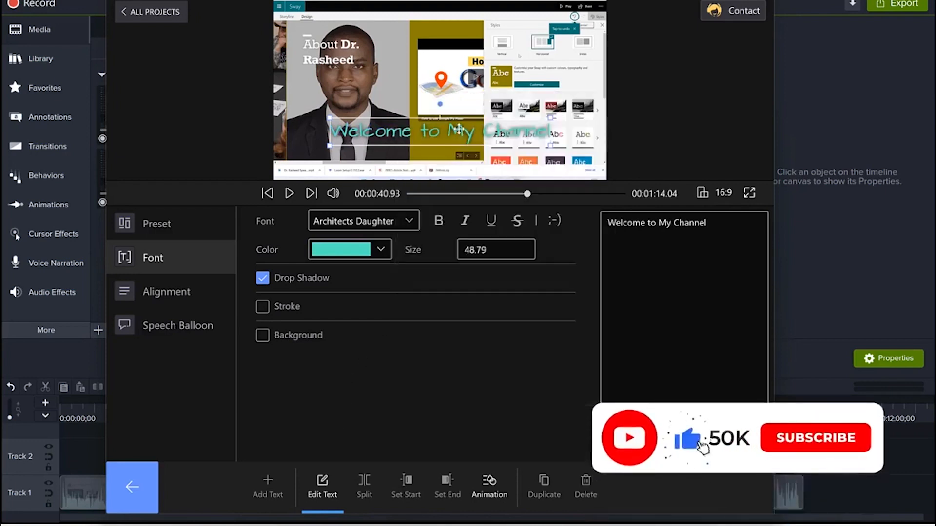
left_click_drag(457, 130, 404, 141)
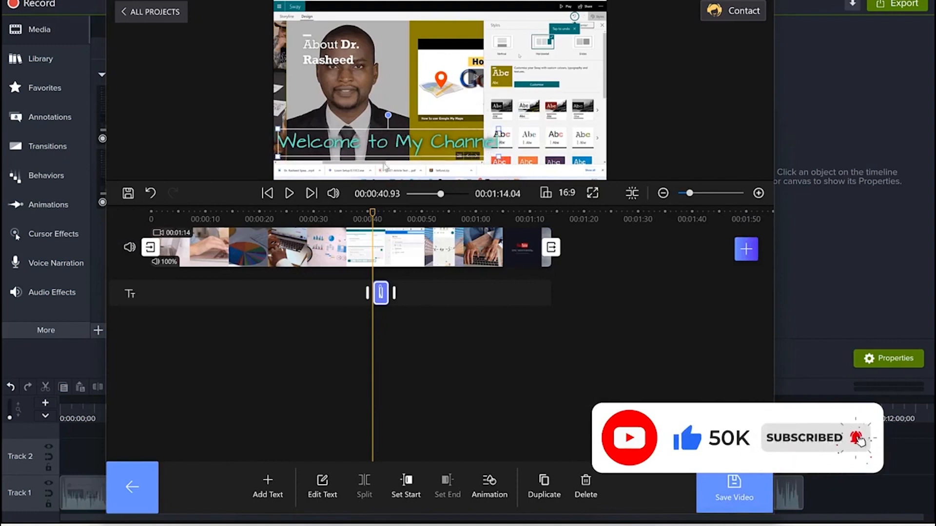
double_click(394, 142)
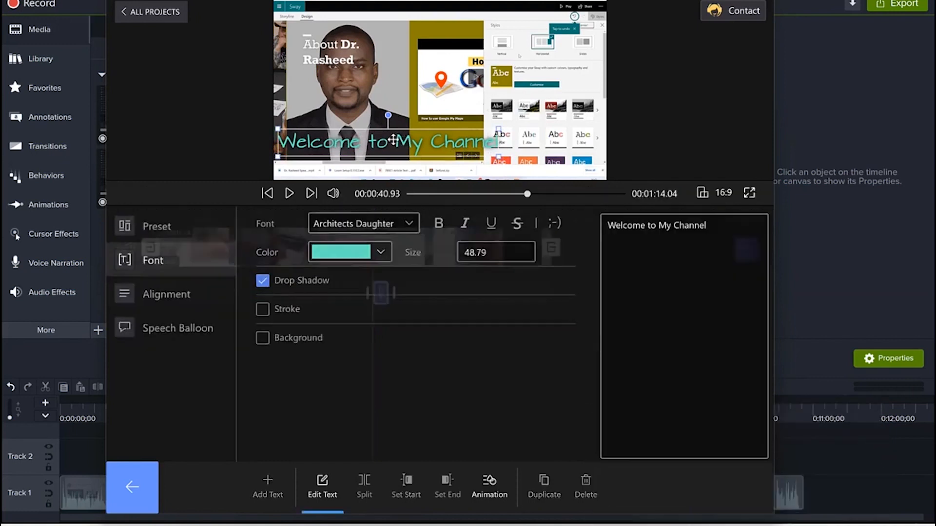
Try right and center alignment on the text and return it to left alignment.
left_click(164, 294)
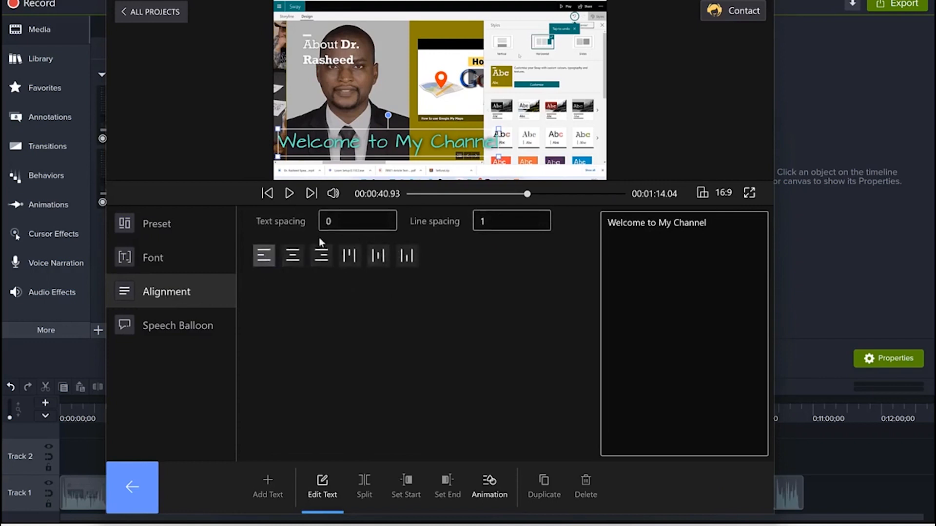
left_click(321, 255)
left_click(292, 255)
left_click(263, 255)
Try a text spacing of 4 and reset the spacing to 0.
left_click(357, 221)
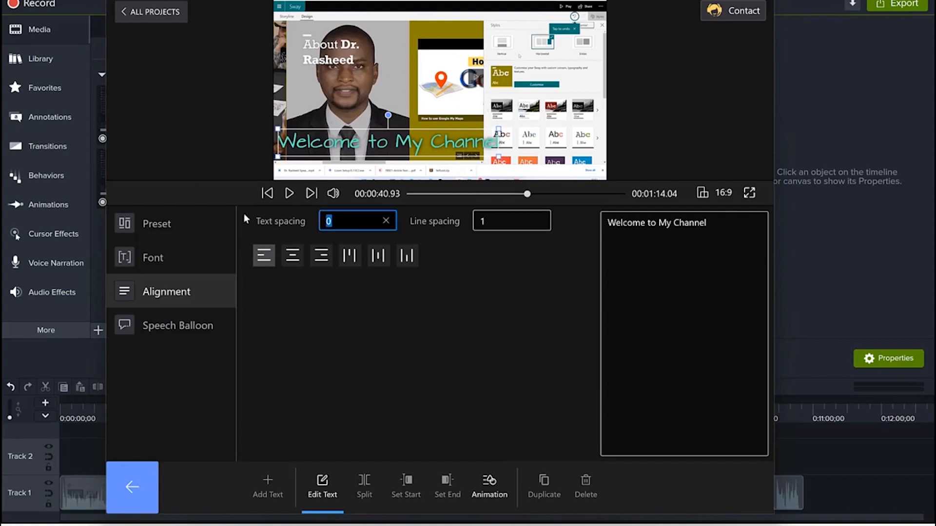
type("4")
key("Return")
left_click(353, 221)
type("0")
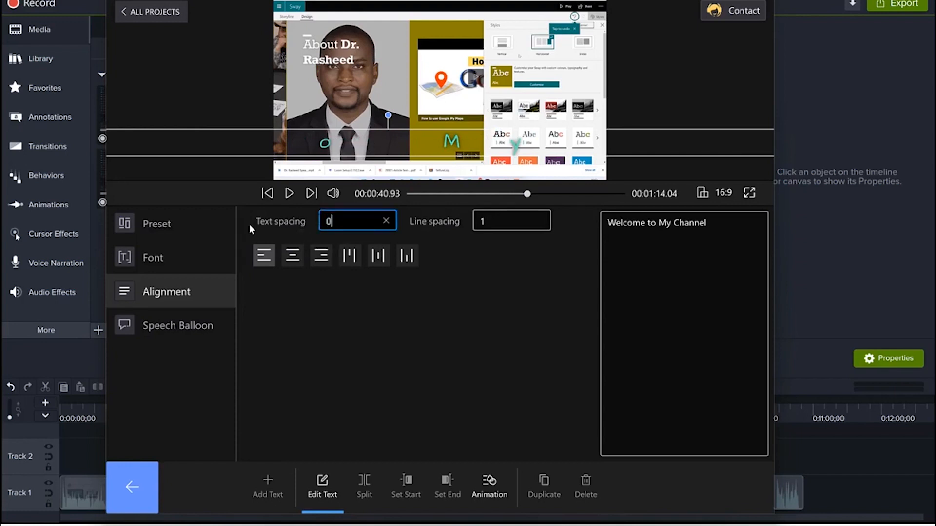
key("Return")
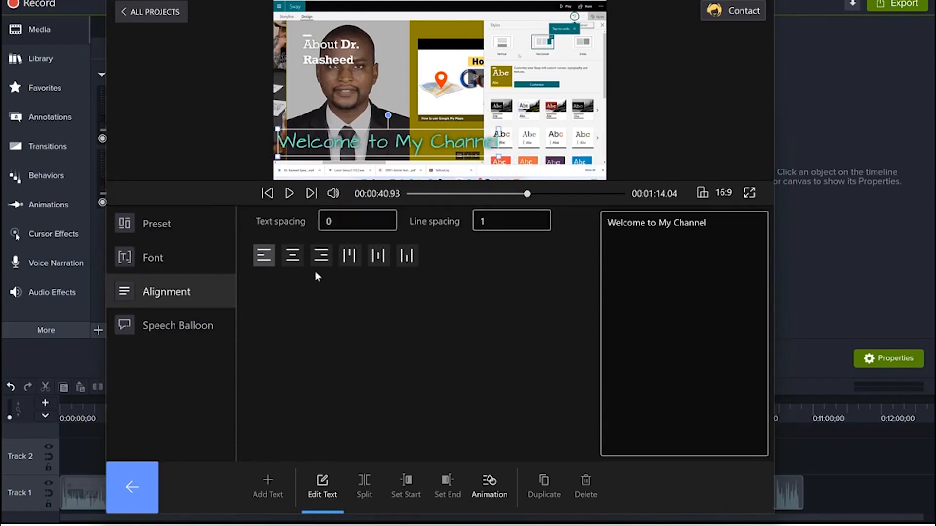
Look over the speech balloon styles and try the Wiper, Slide Right and Slide Bottom entrance animations on the text.
left_click(191, 329)
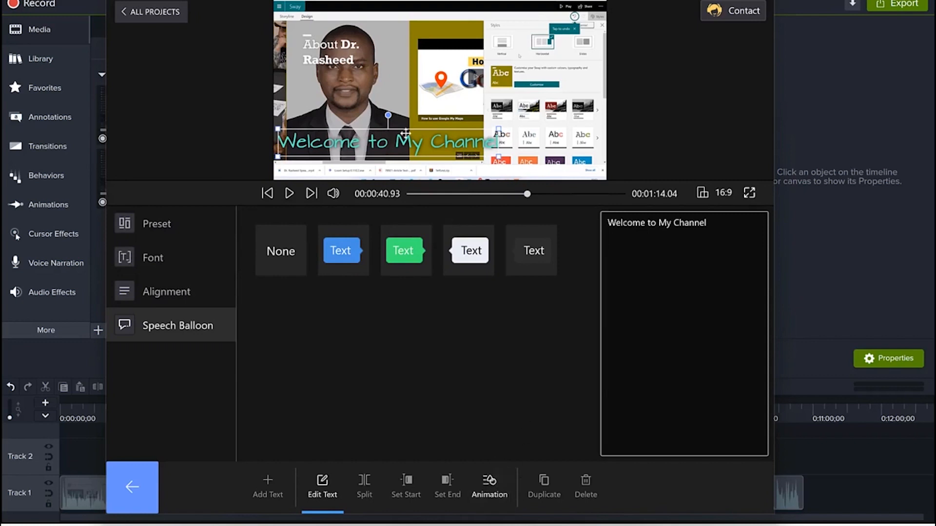
left_click(489, 483)
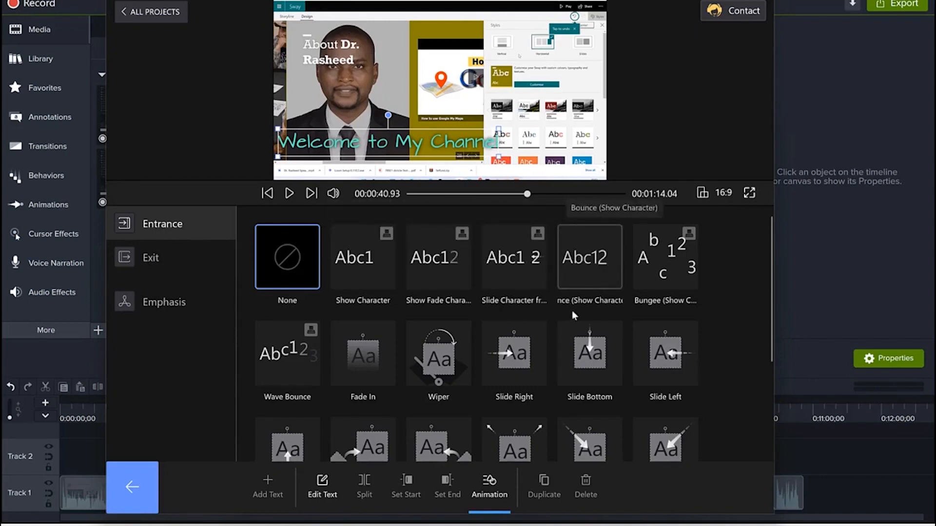
left_click(440, 359)
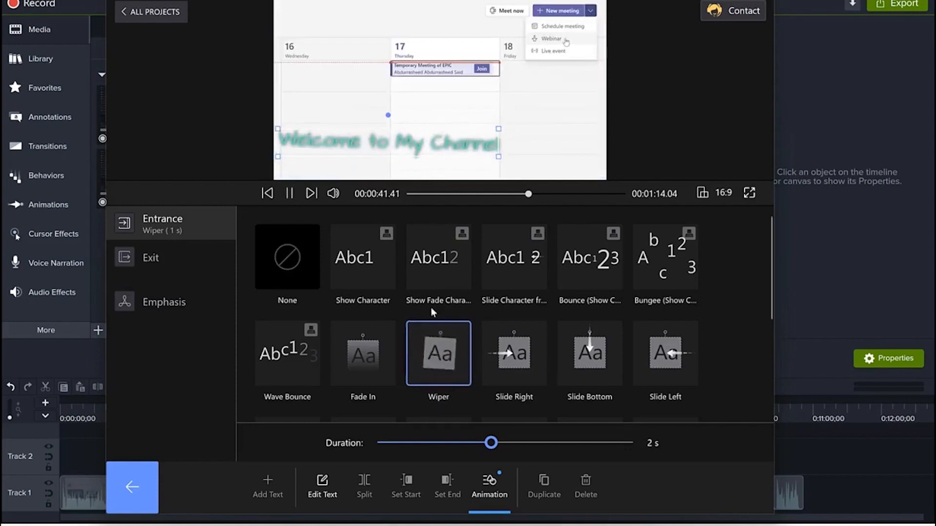
left_click(294, 357)
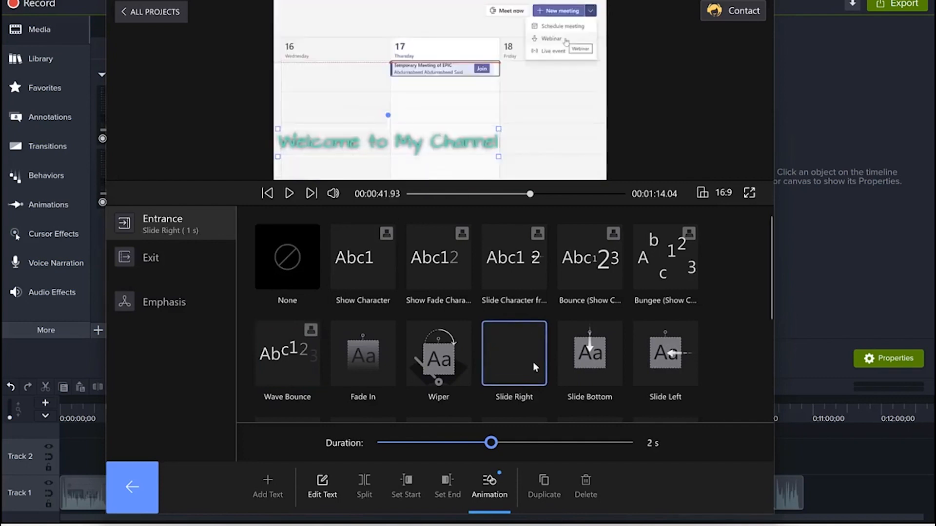
left_click(588, 360)
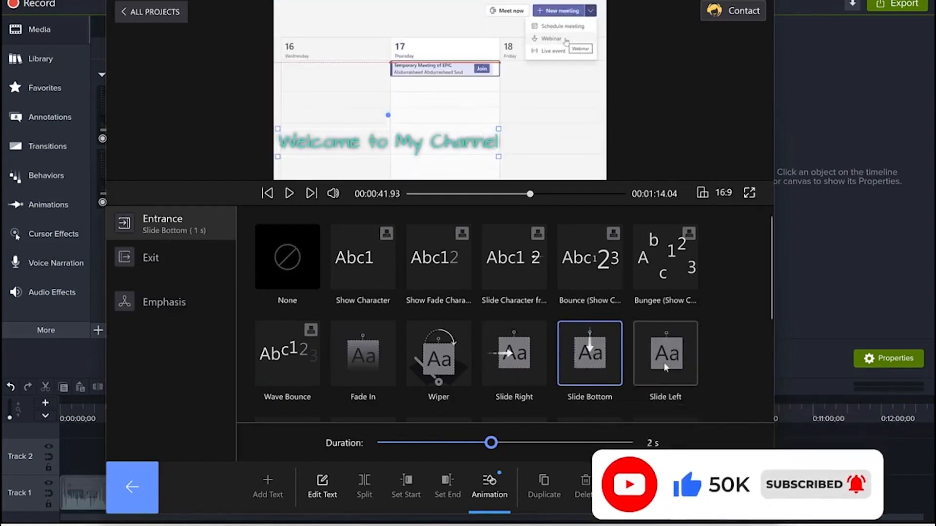
Try a Zoom In entrance animation lasting 1.2 s together with a Zoom Out exit animation on the text.
scroll(410, 266, "down", 3)
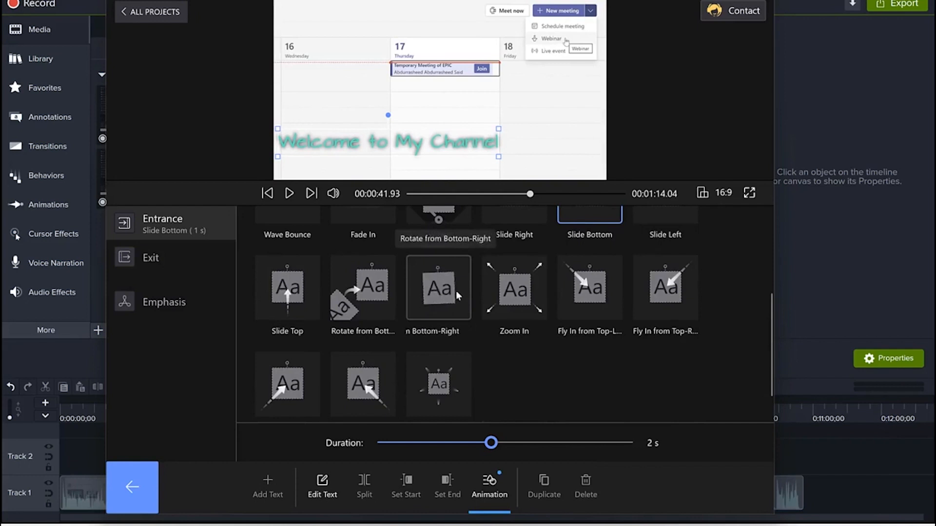
left_click(517, 299)
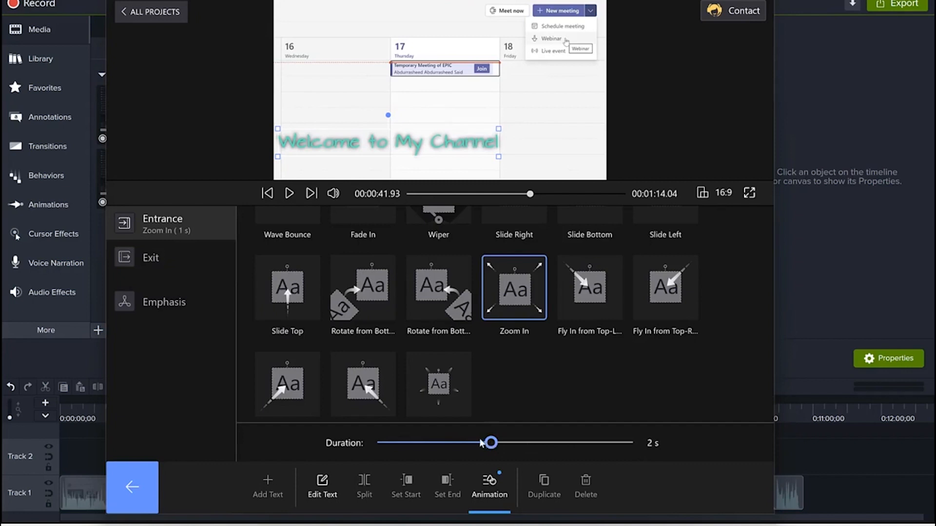
left_click_drag(491, 445, 519, 443)
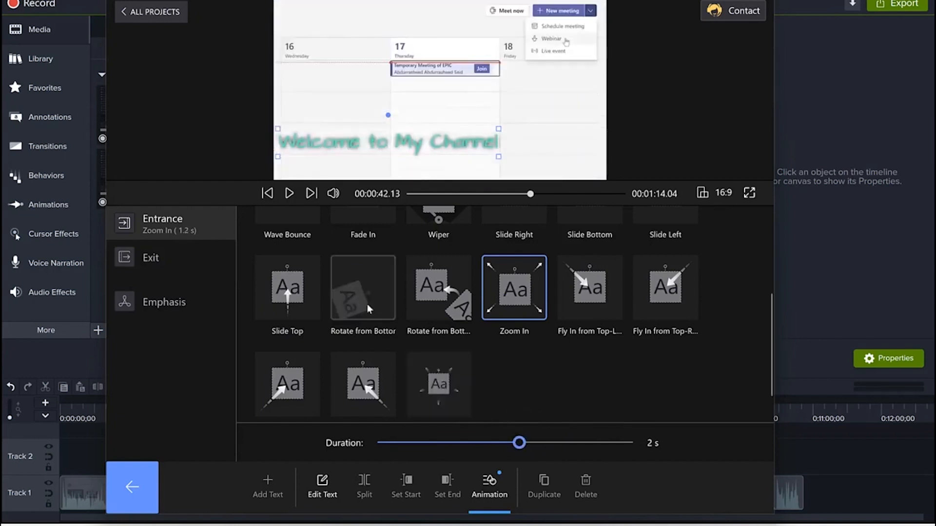
left_click(181, 264)
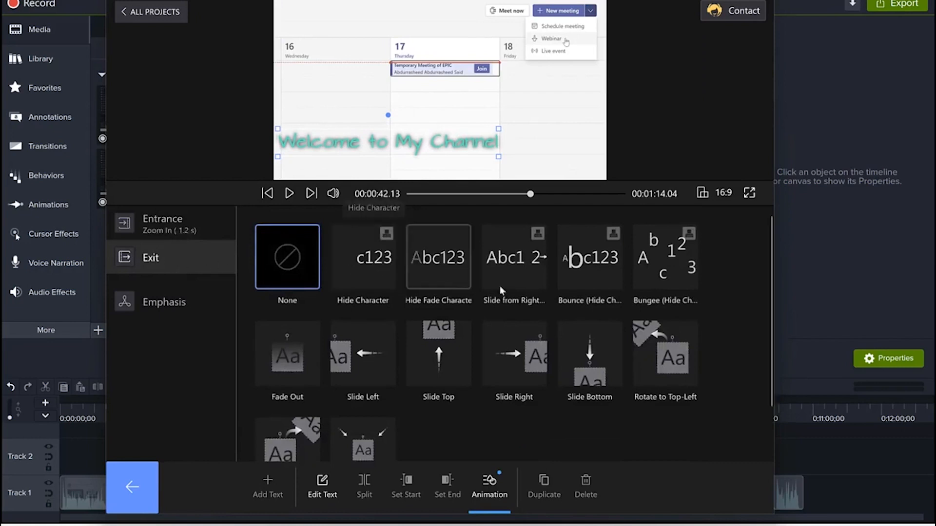
scroll(385, 365, "down", 2)
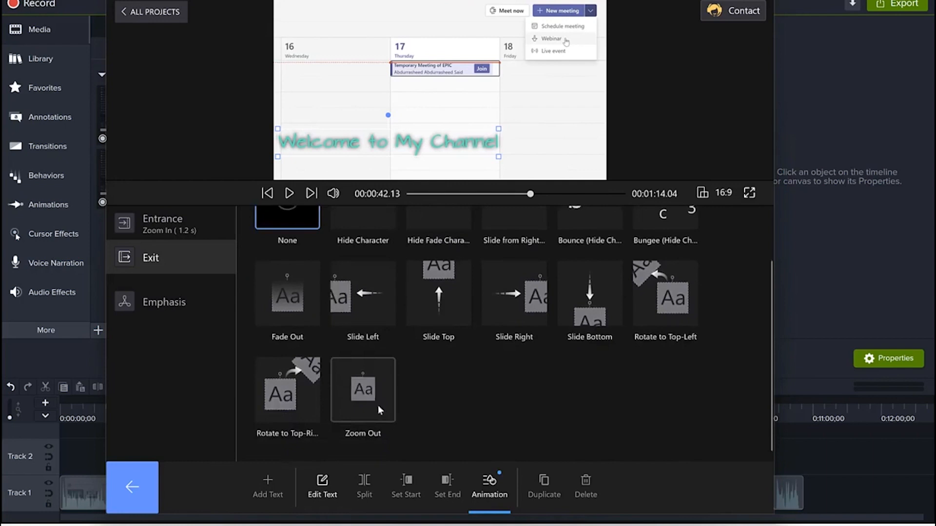
left_click(372, 394)
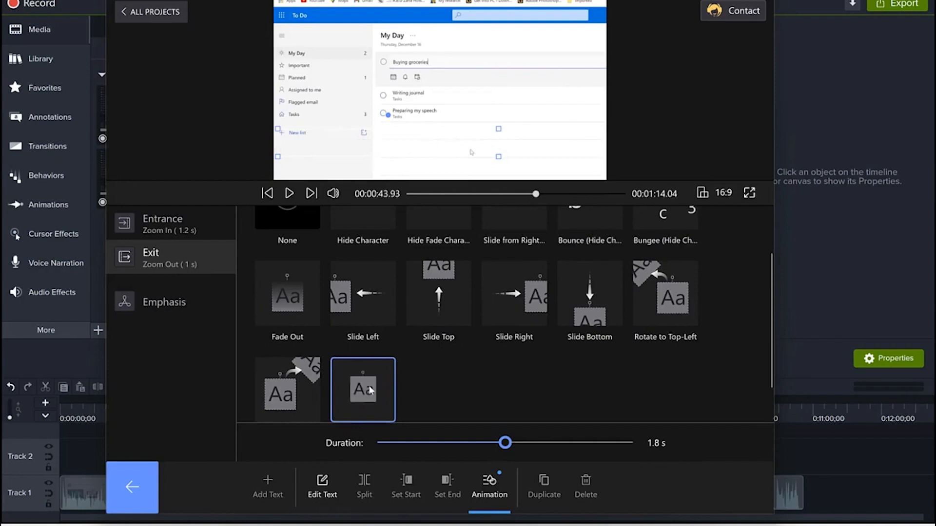
Preview the 3D Flip emphasis on the text, apply the Flip emphasis instead, and return to the timeline.
left_click(161, 303)
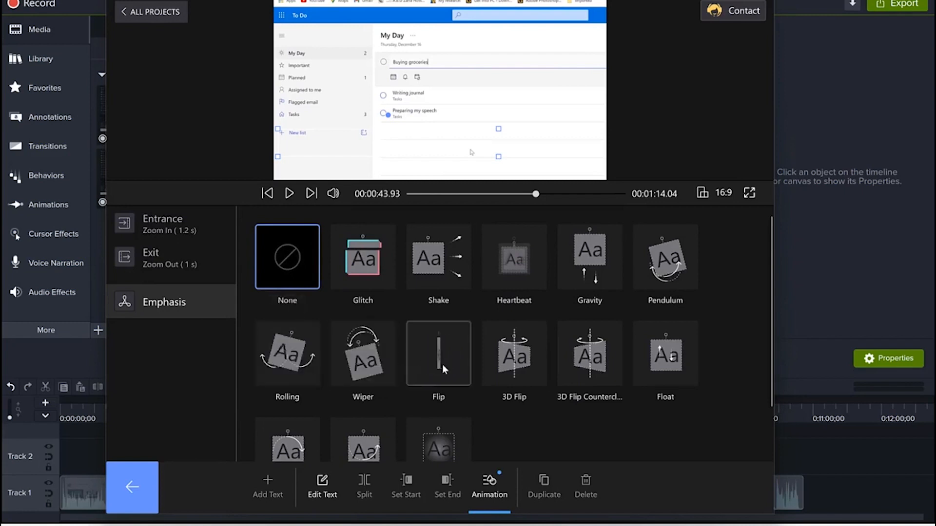
left_click(516, 367)
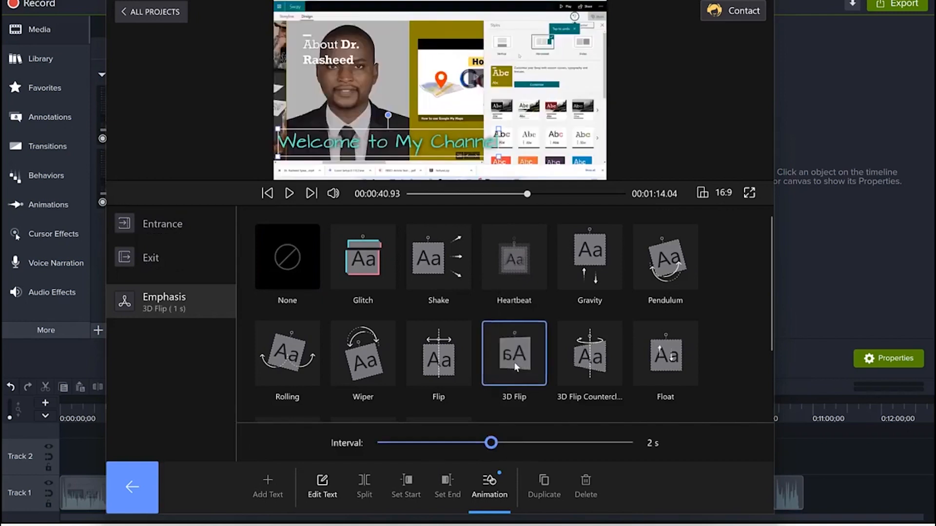
key("space")
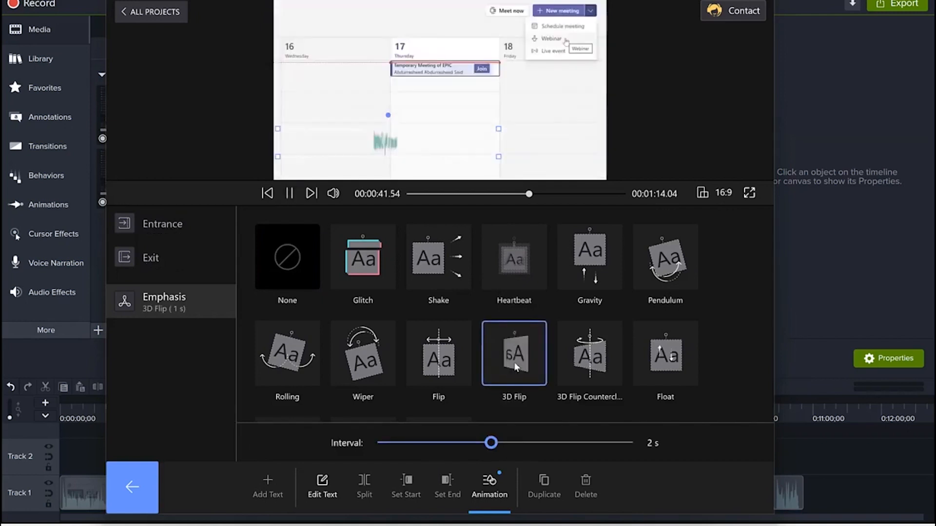
key("space")
left_click(443, 362)
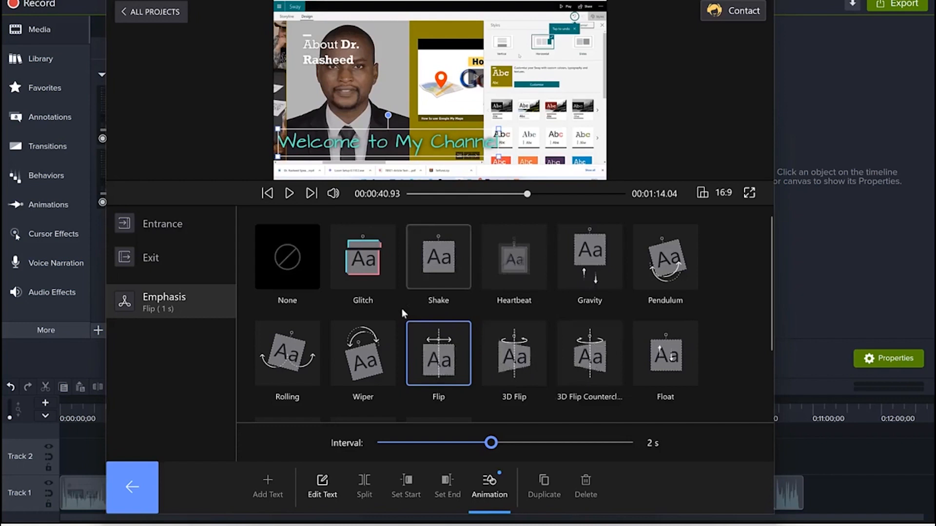
scroll(422, 321, "down", 2)
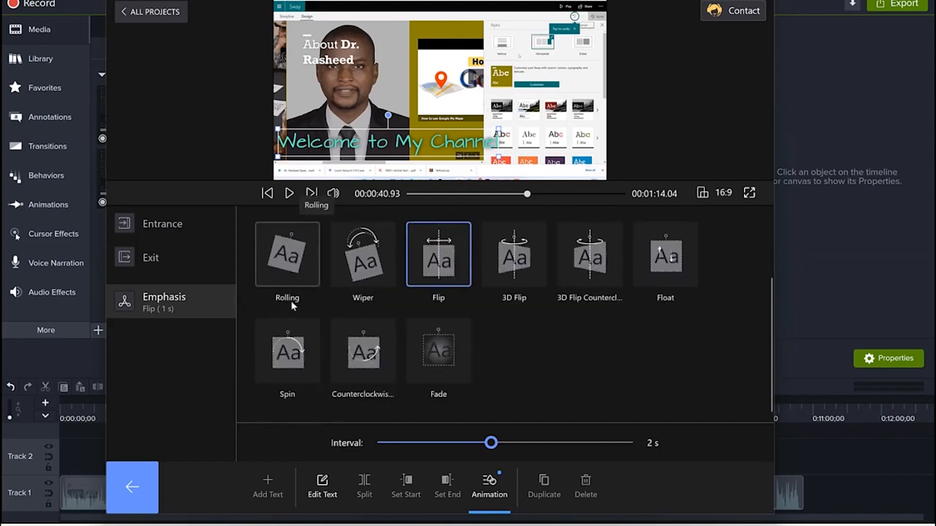
scroll(291, 301, "up", 2)
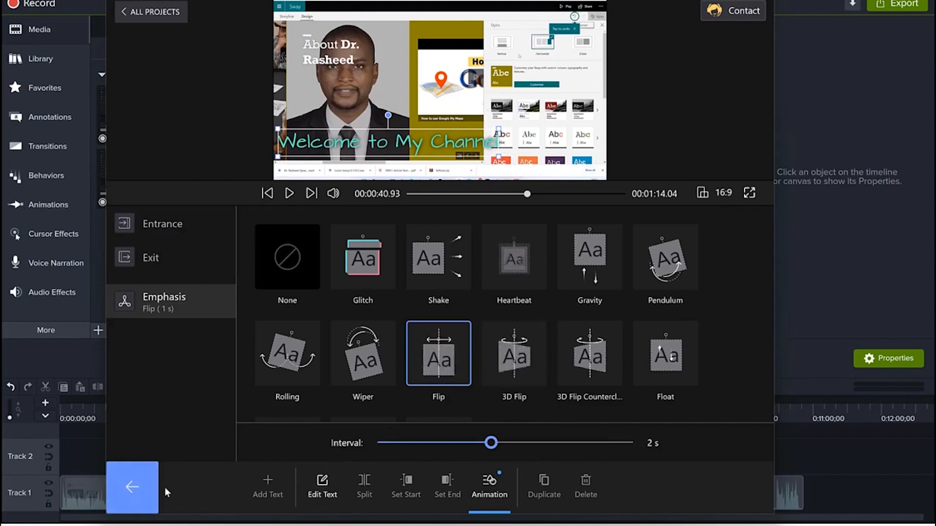
left_click(132, 483)
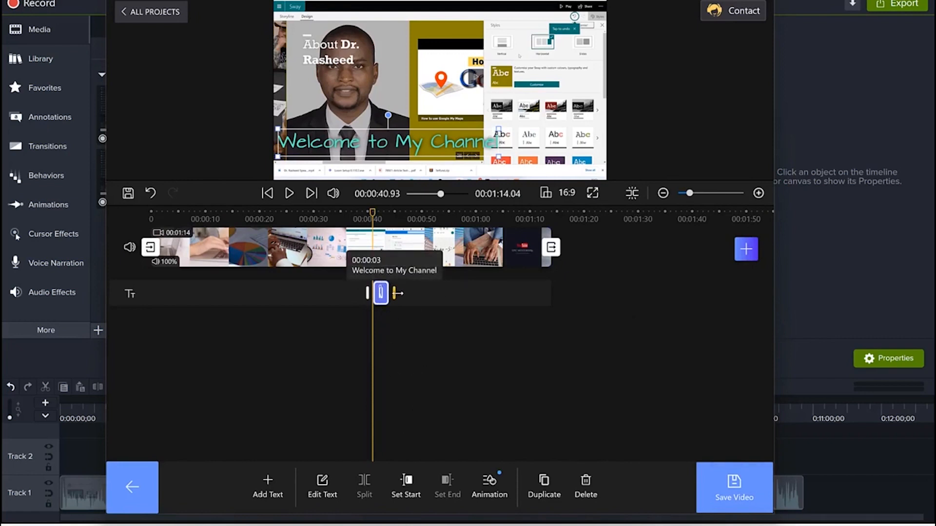
Shift the text clip to about 1:02–1:05 by extending its end and trimming its start, and preview it at about 1:03.
left_click_drag(397, 293, 507, 292)
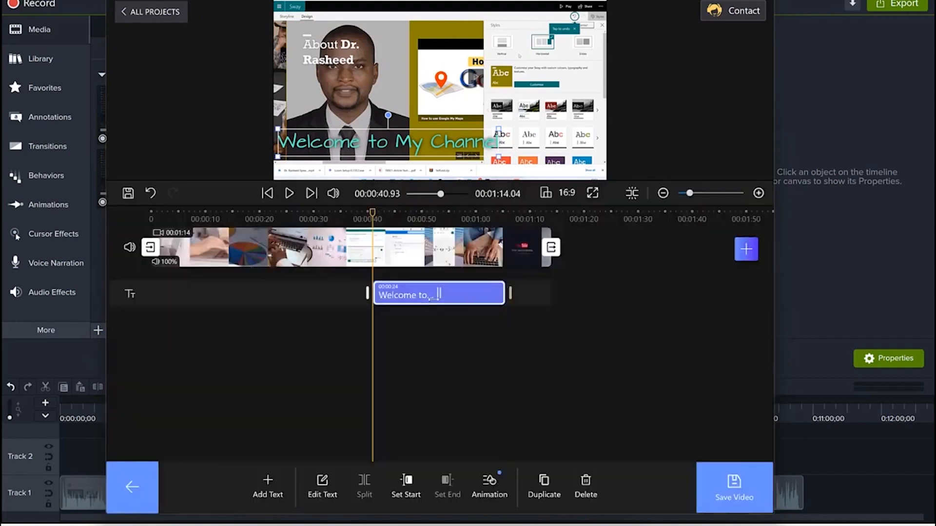
left_click_drag(366, 290, 487, 294)
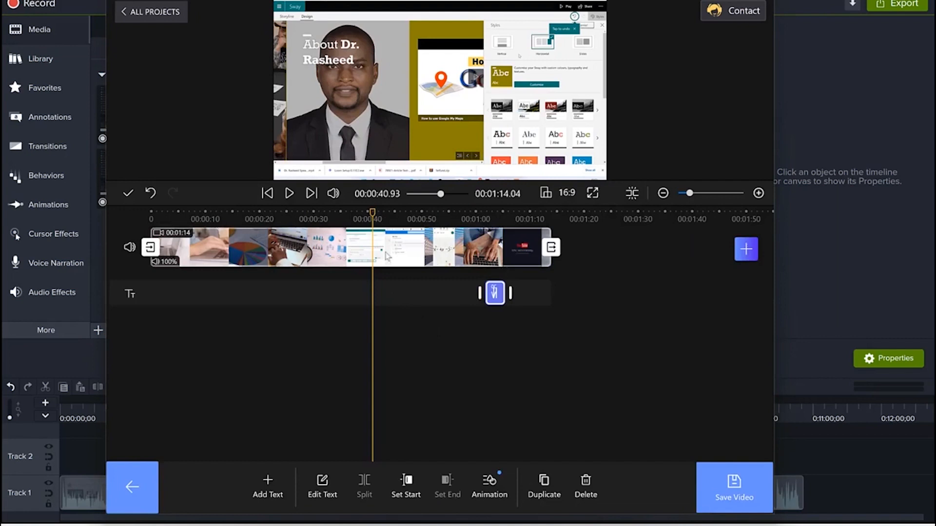
left_click_drag(372, 213, 492, 227)
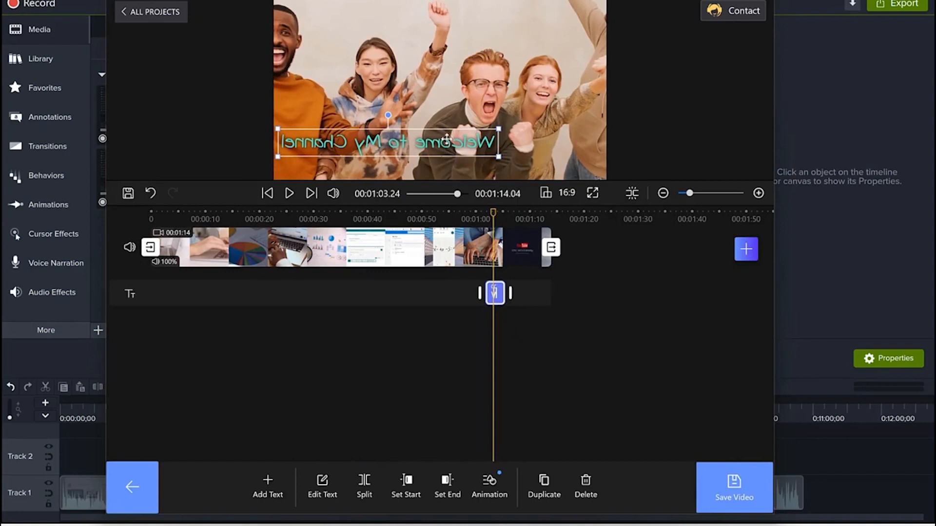
Duplicate the "Welcome to My Channel" text clip and extend the copy's start so that it lasts 18 s.
left_click(550, 480)
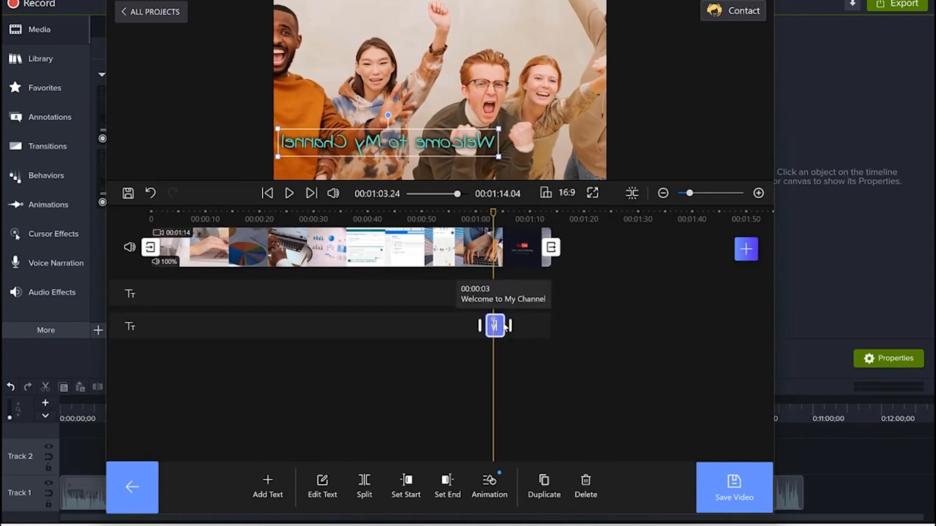
left_click_drag(485, 329, 403, 327)
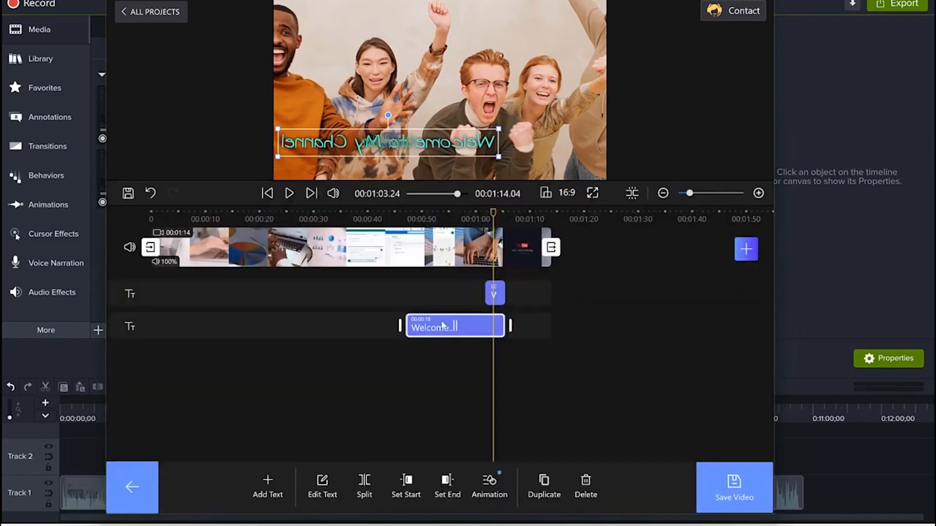
Replace the wording of the duplicated text with "Please remember to subscribe".
left_click_drag(493, 215, 451, 221)
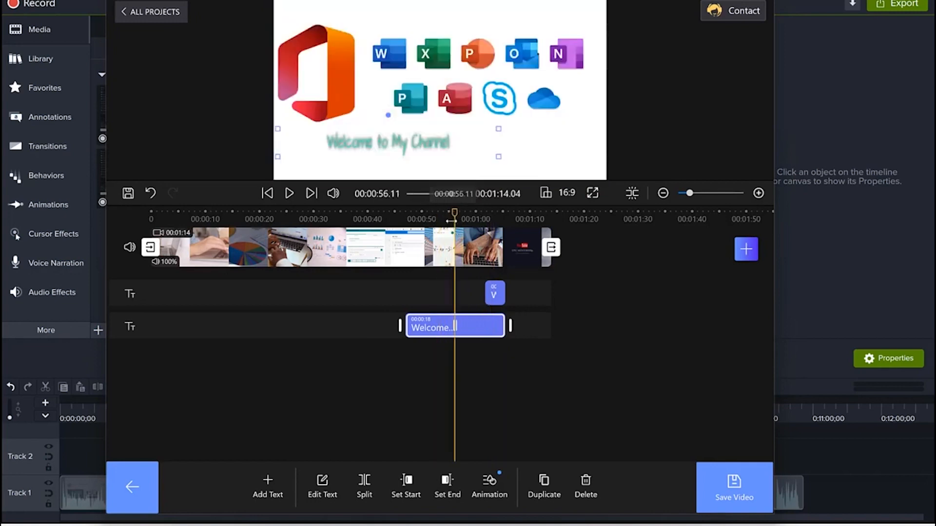
double_click(399, 142)
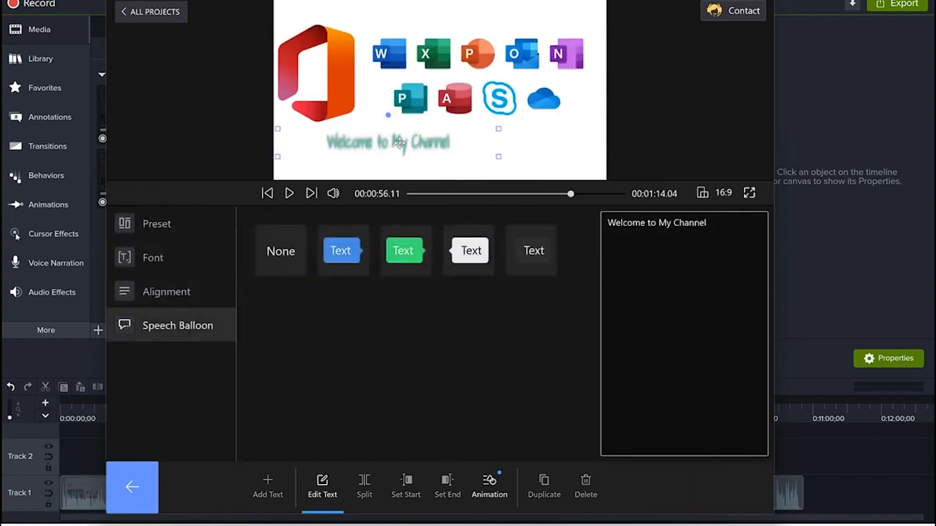
left_click(171, 233)
key("ctrl+a")
type("Please remember to subscribe")
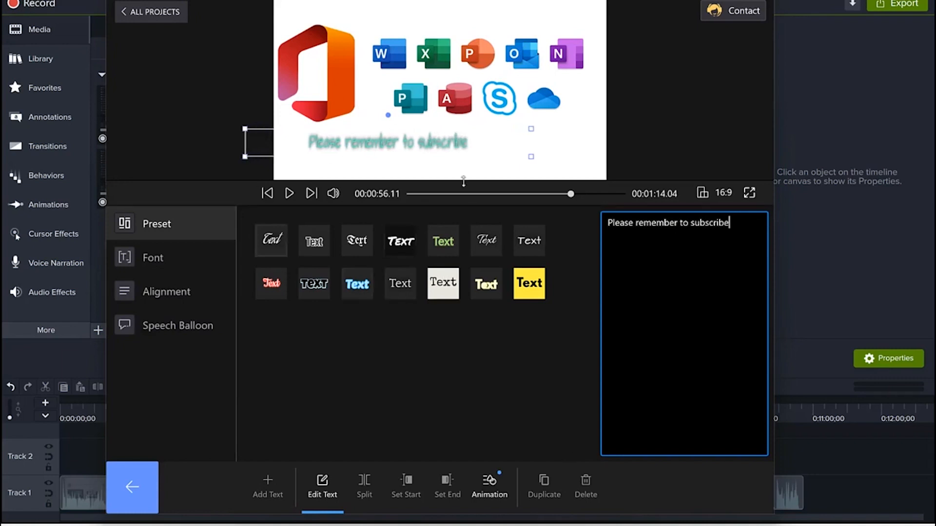
Replace the subscribe text's Flip emphasis with a Slide Right entrance and a Slide Bottom exit, set emphasis to None, and return to the timeline.
left_click(490, 485)
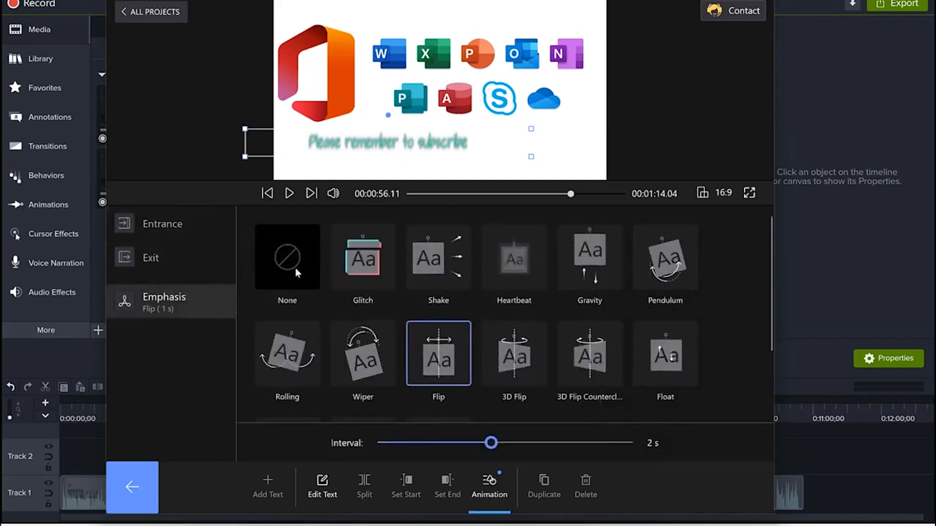
left_click(161, 223)
scroll(374, 333, "up", 3)
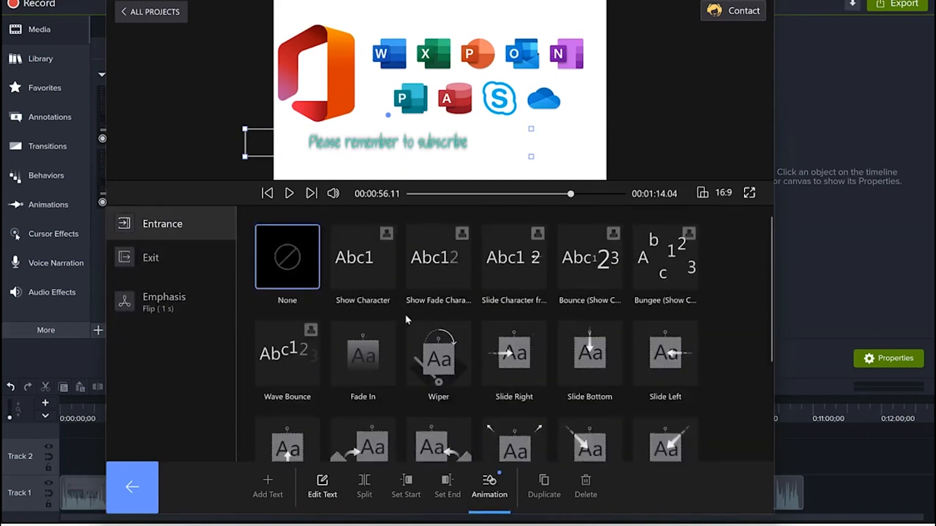
left_click(525, 358)
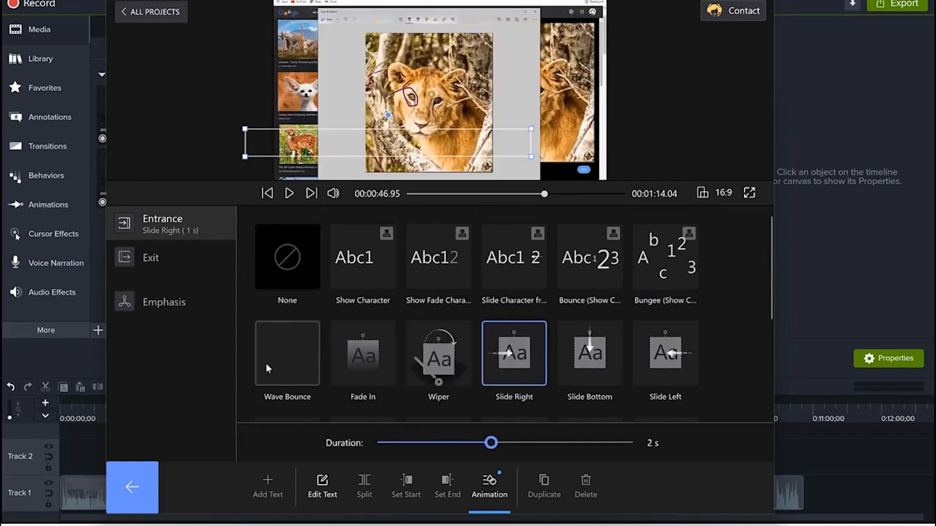
left_click(157, 258)
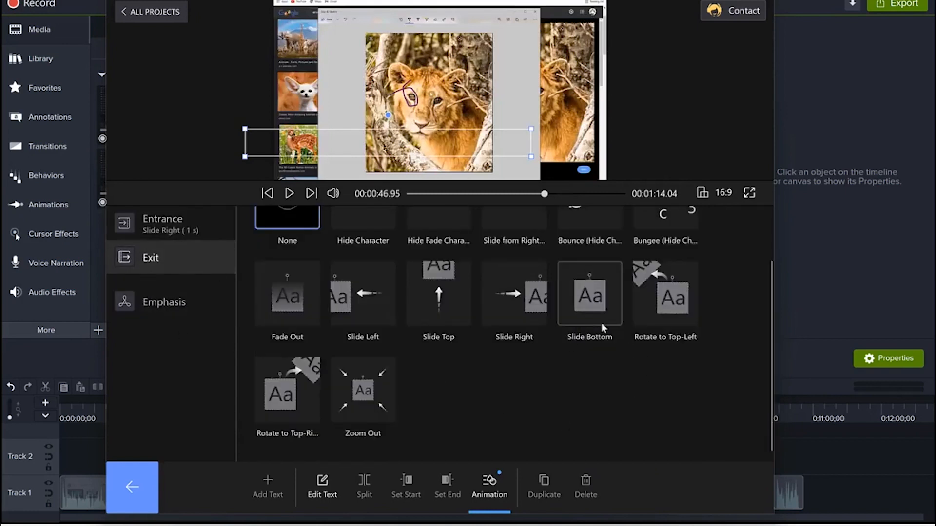
left_click(598, 308)
left_click(160, 305)
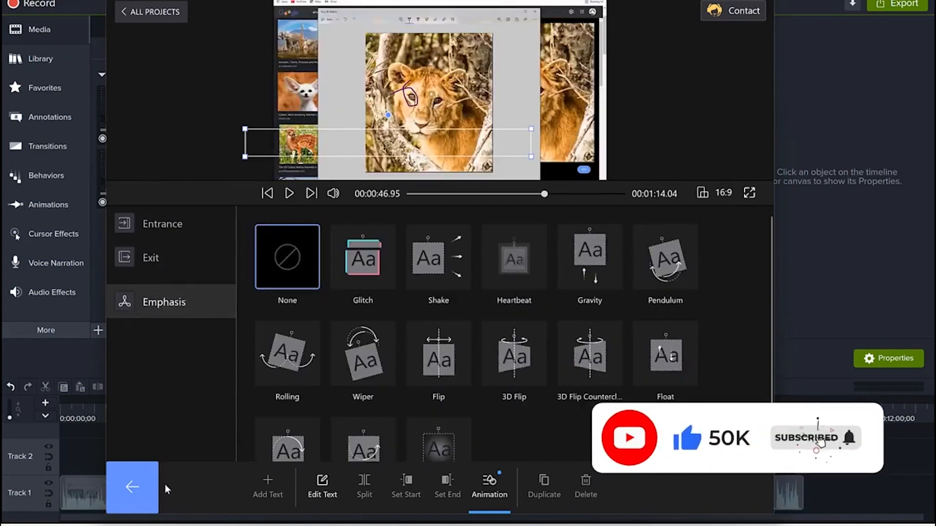
left_click(132, 486)
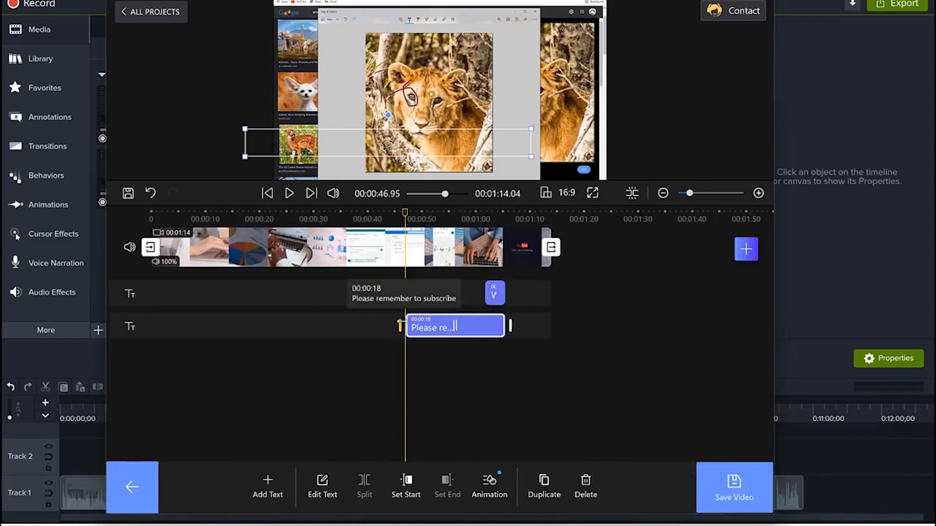
Trim the end of the "Please remember to subscribe" clip to a 7 s length and play back the video to check it.
left_click_drag(502, 326, 436, 324)
key("space")
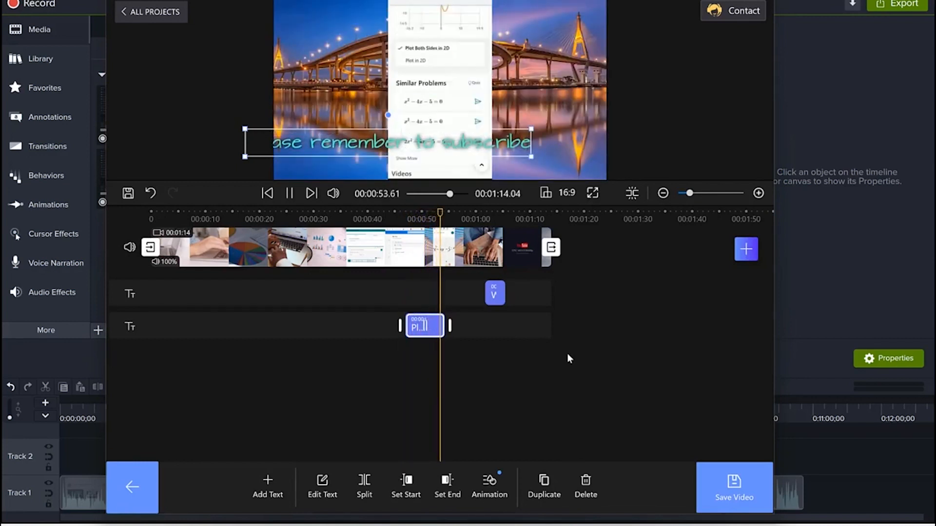
key("space")
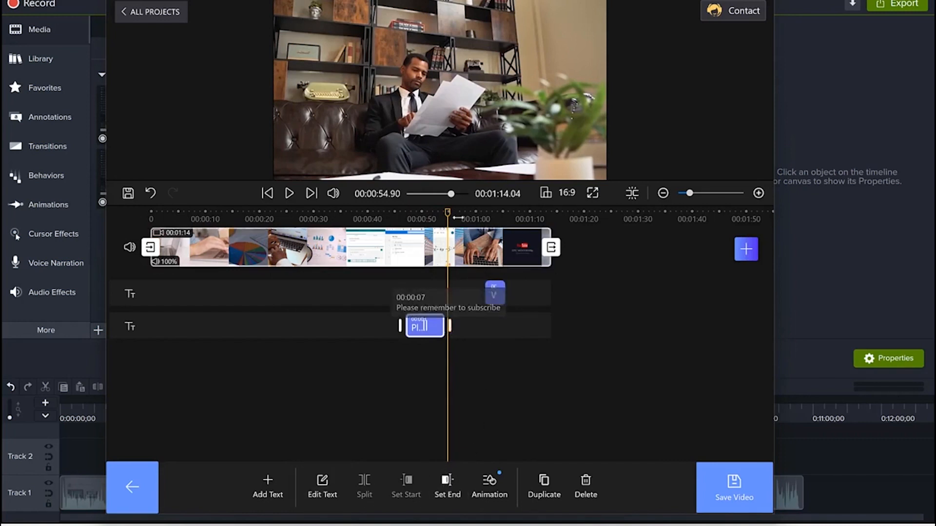
mouse_move(447, 214)
left_mouse_down()
mouse_move(484, 218)
mouse_move(463, 220)
left_mouse_up()
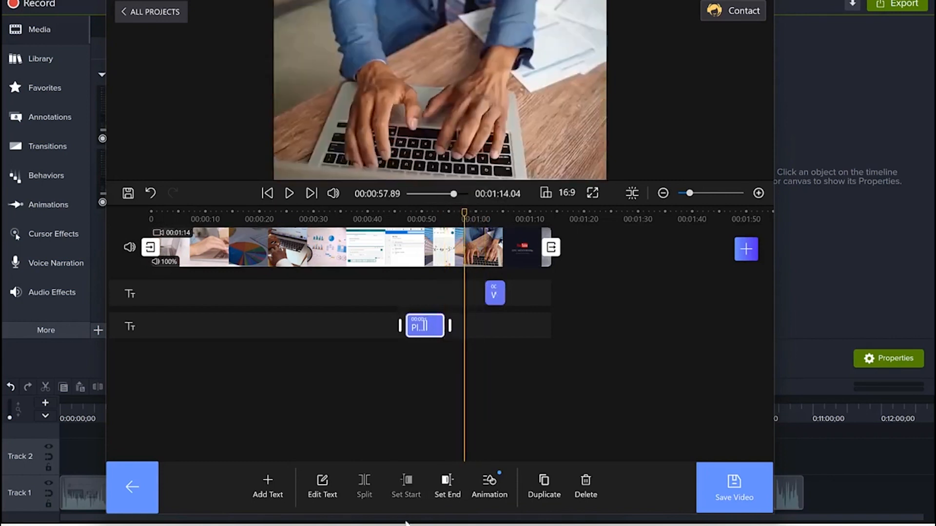
Extend the "Please remember to subscribe" clip to 20 s, running from 00:00:37.60 to 00:00:57.89.
left_click(448, 482)
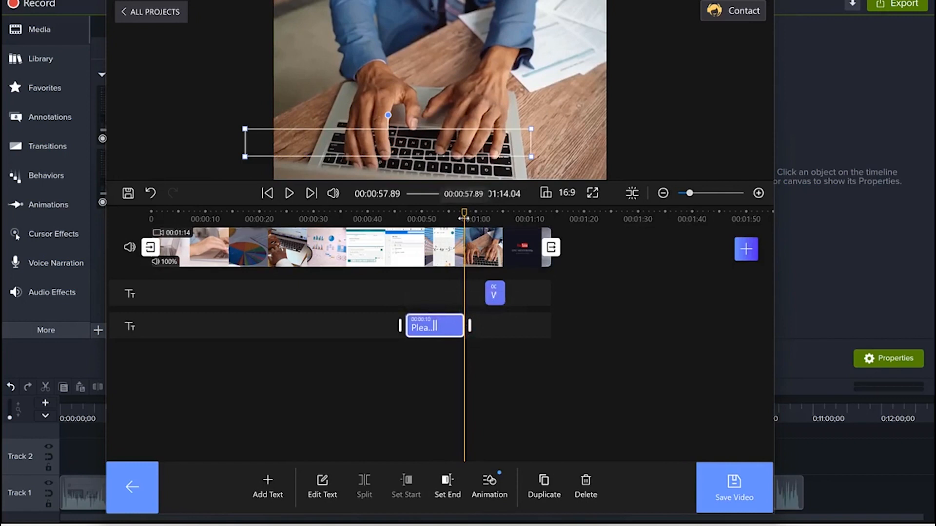
left_click_drag(463, 219, 355, 250)
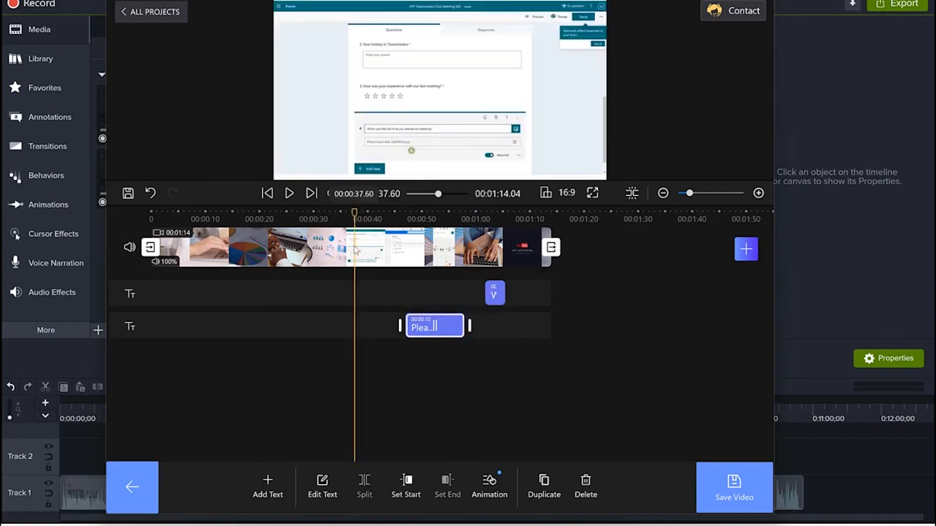
left_click(404, 492)
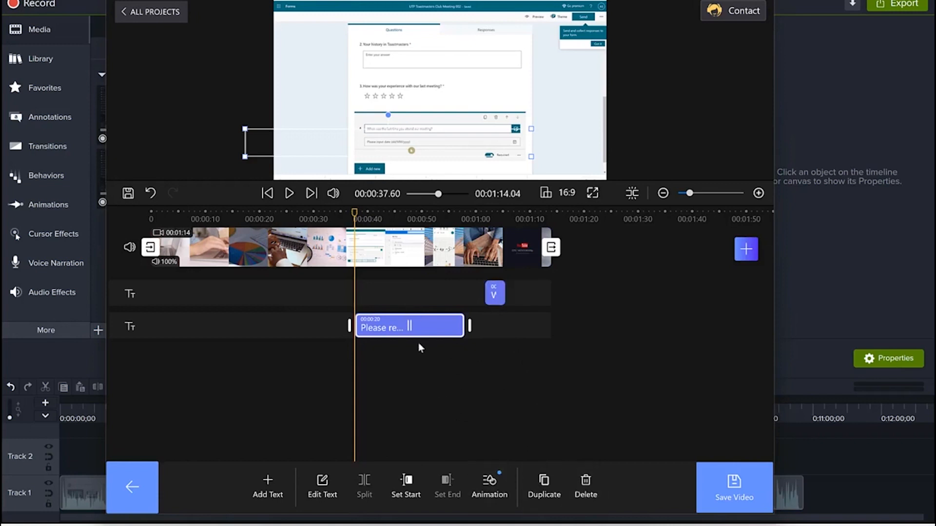
Add a new text clip at 00:00:37.60 and replace its placeholder wording with "Thank you".
left_click(273, 481)
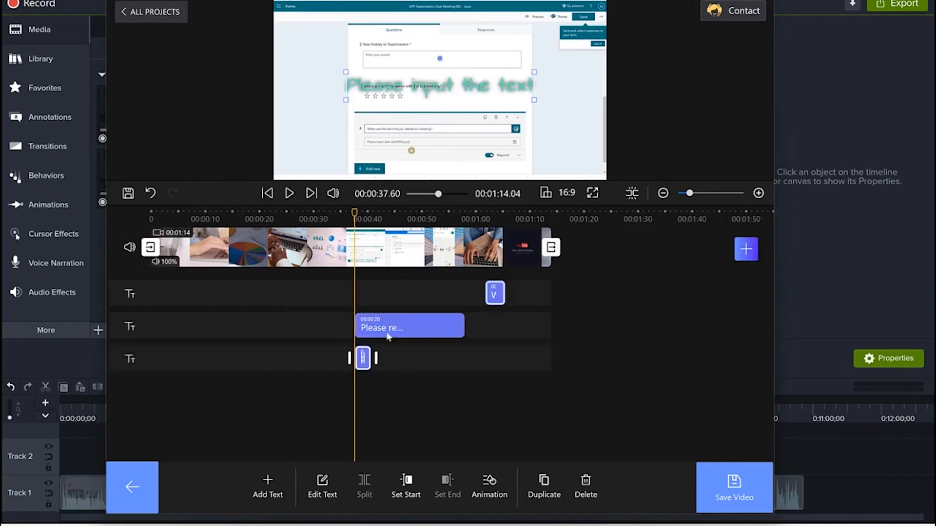
left_click(322, 487)
left_click(604, 300)
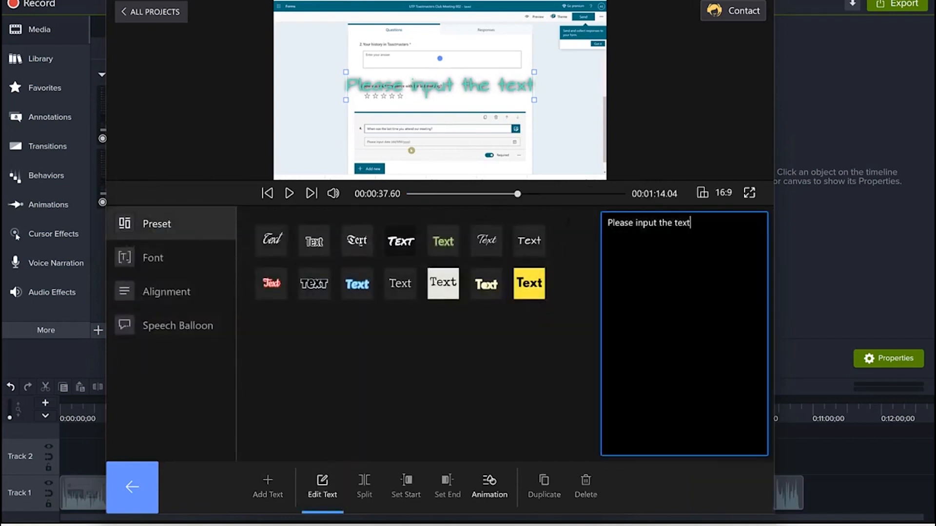
type("Thank you")
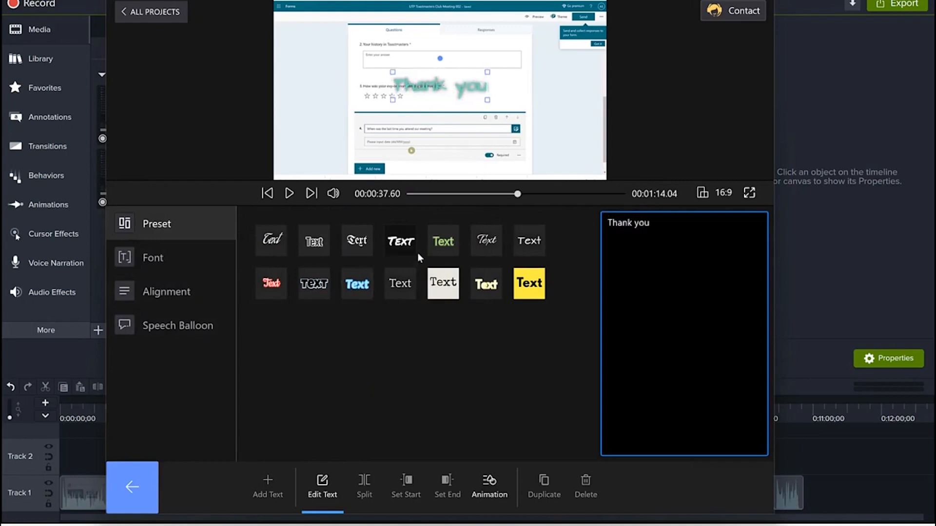
Style the "Thank you" text with the green Jellee Roman preset, recolor it blue, enable Drop Shadow, and return to the timeline.
left_click(397, 244)
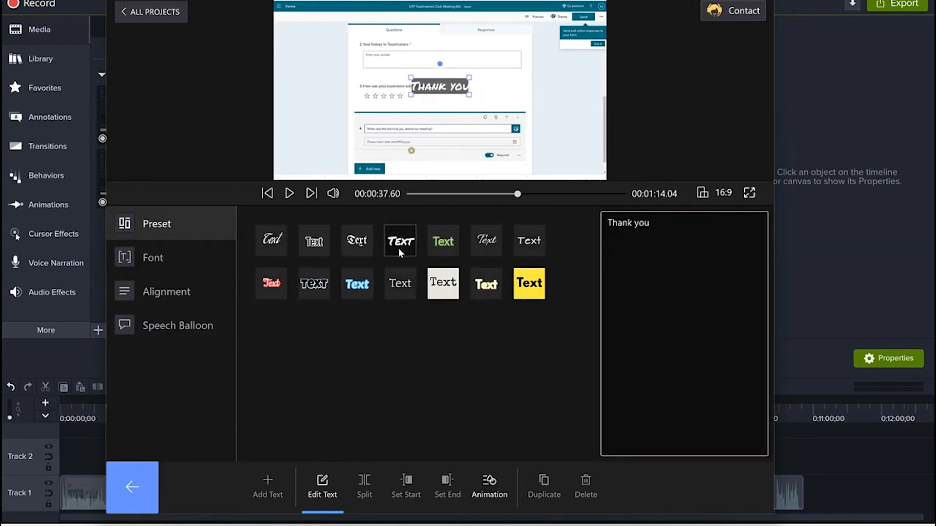
left_click(438, 246)
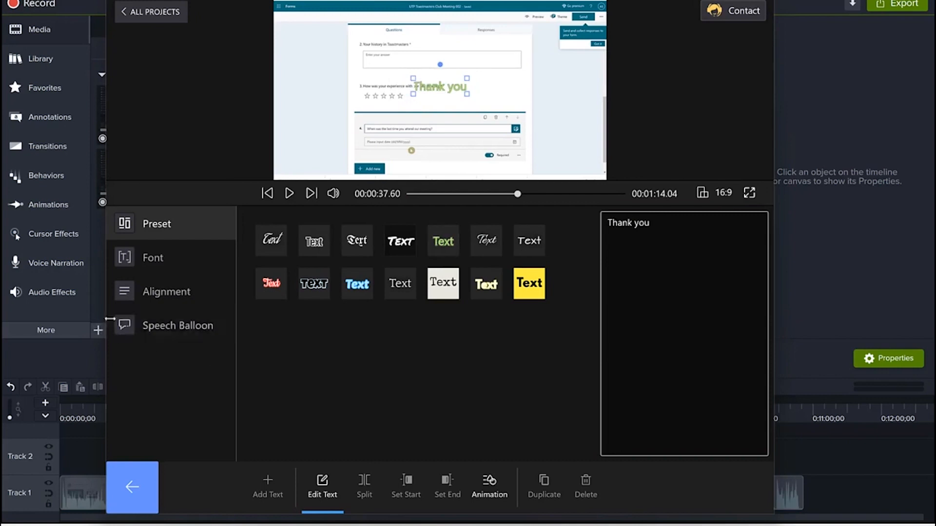
left_click(159, 271)
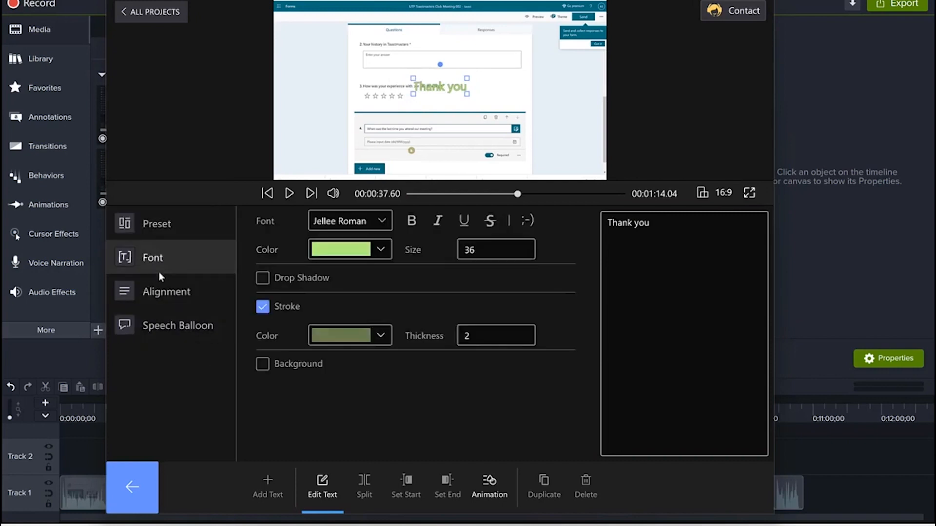
left_click(351, 259)
left_click(510, 111)
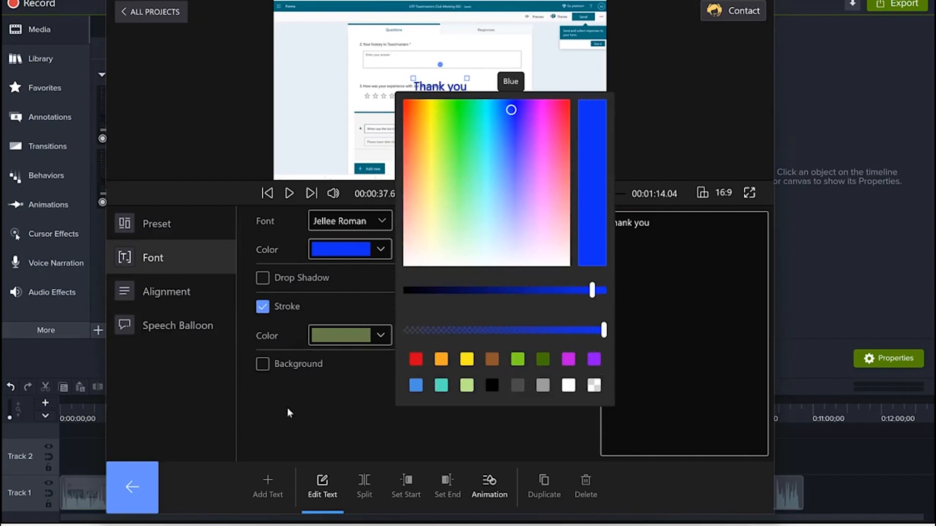
left_click(258, 414)
left_click(263, 278)
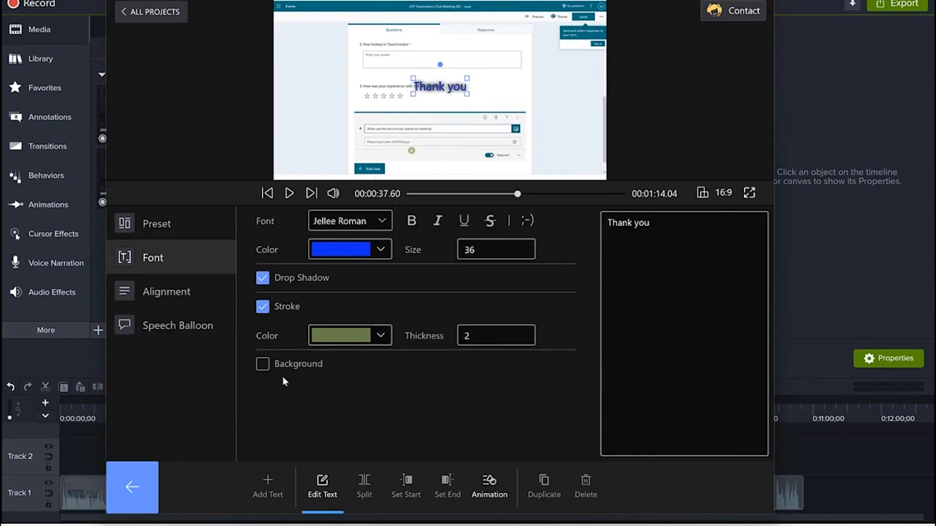
left_click(132, 486)
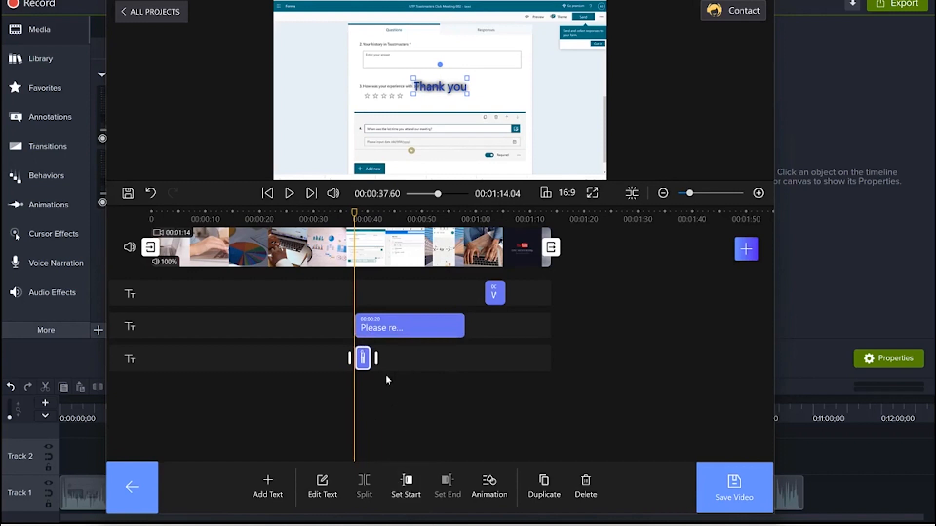
Extend the end of the "Thank you" clip to 00:00:47.38.
left_click(377, 359)
left_click_drag(355, 215, 408, 220)
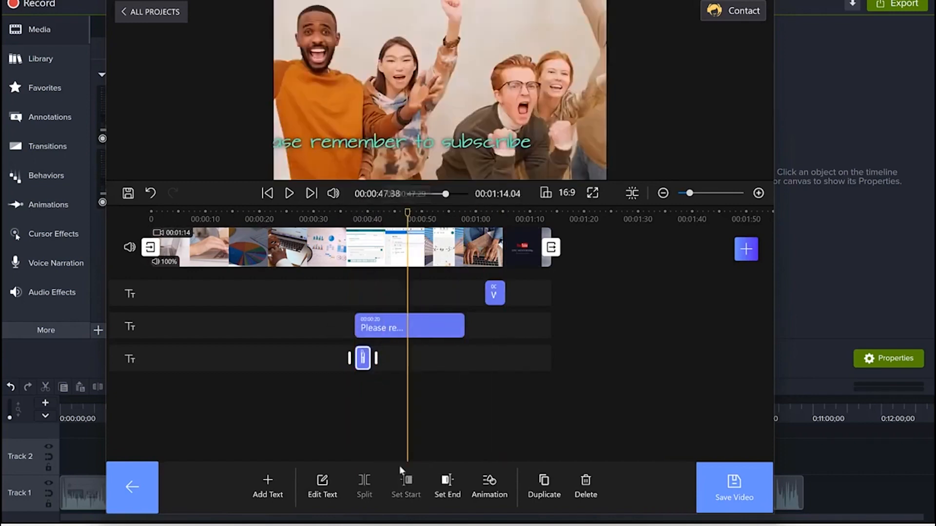
left_click(441, 487)
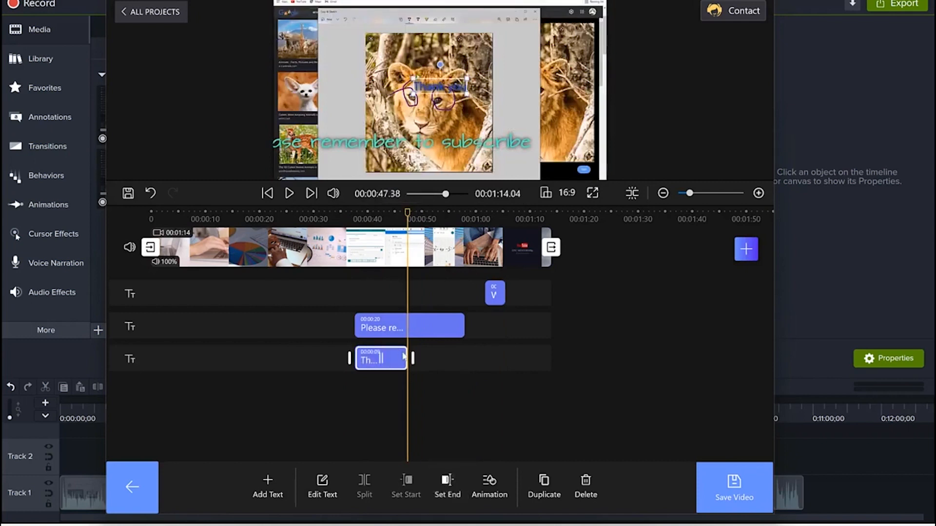
Give the "Thank you" text a Wiper entrance and a Slide Bottom exit, and move the playhead back to 00:00:37.60.
left_click(488, 483)
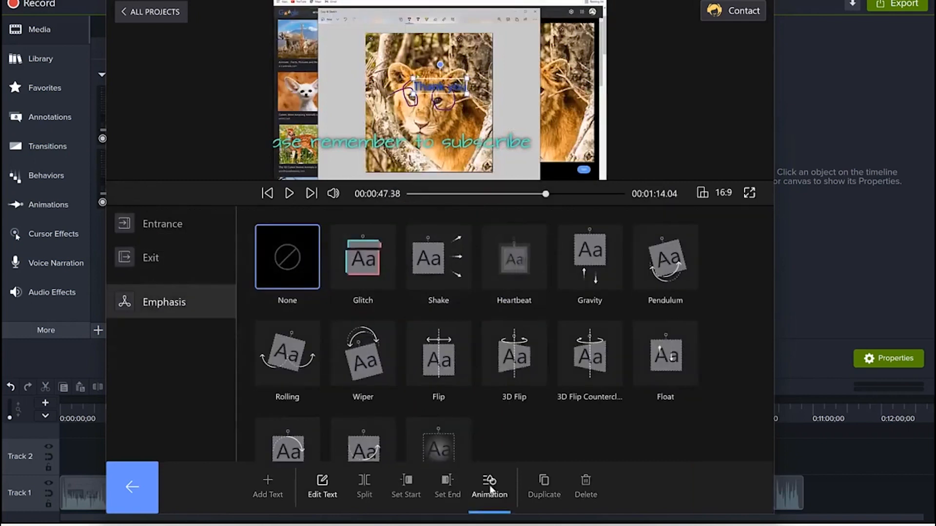
left_click(166, 227)
left_click(436, 375)
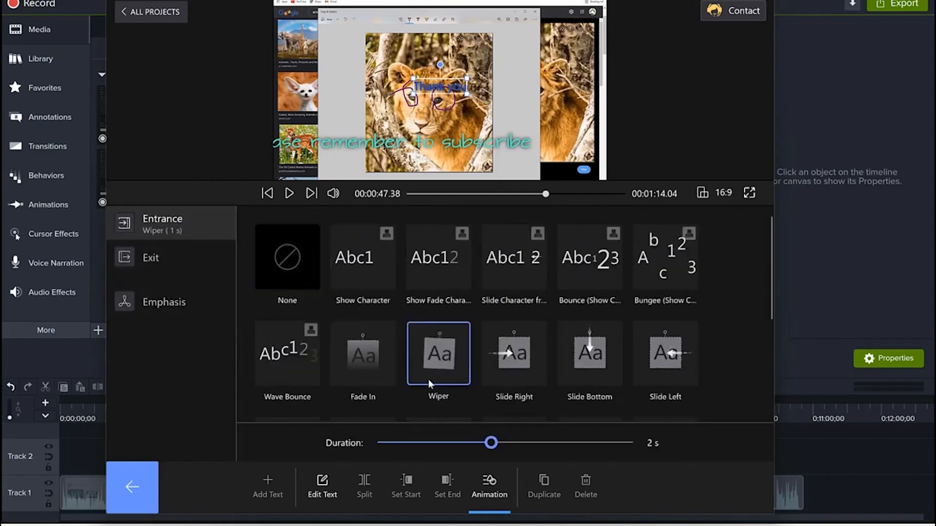
left_click(189, 266)
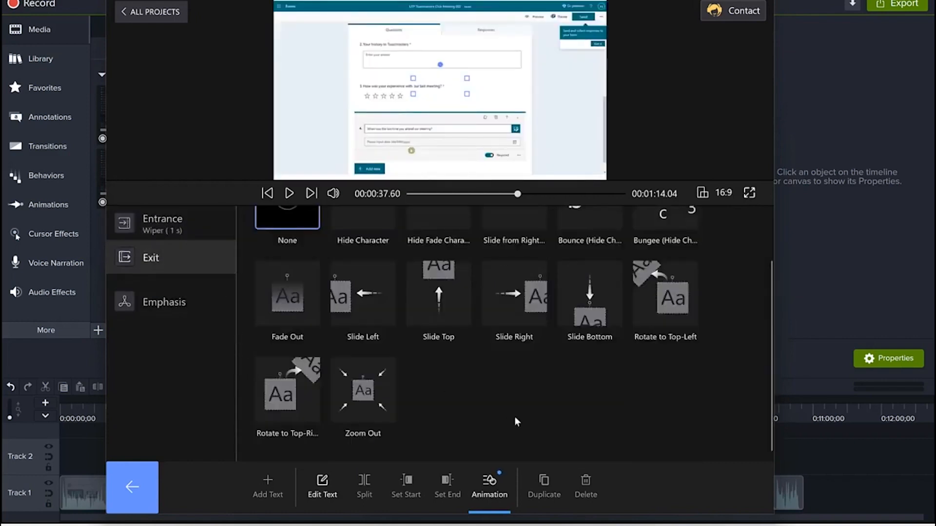
left_click(568, 308)
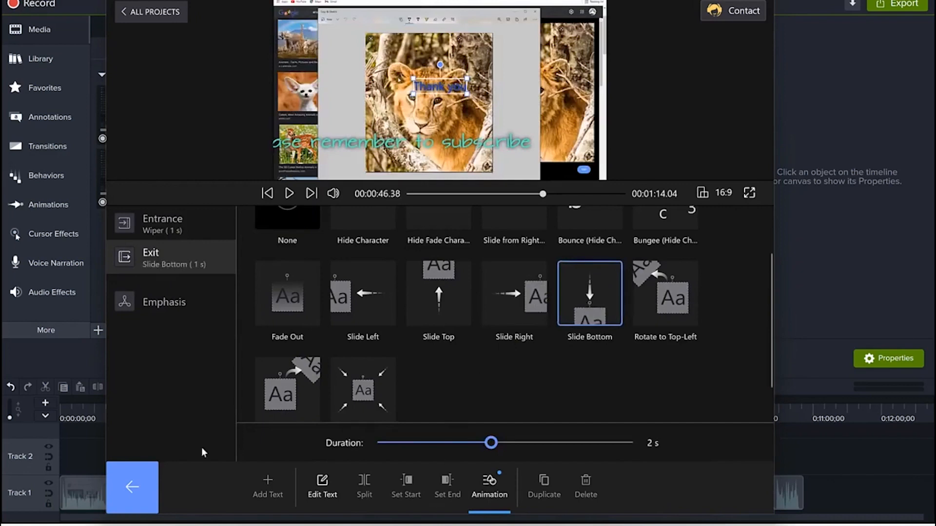
left_click(146, 487)
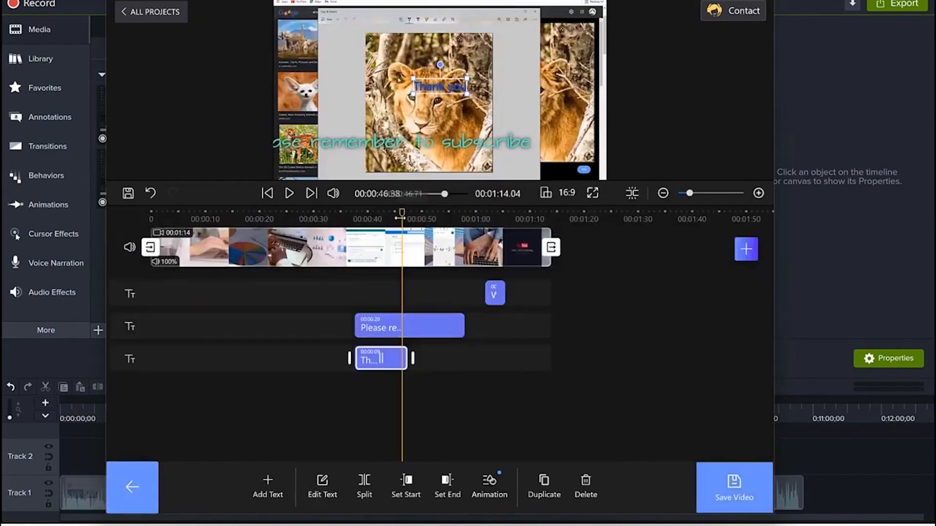
left_click_drag(351, 215, 354, 215)
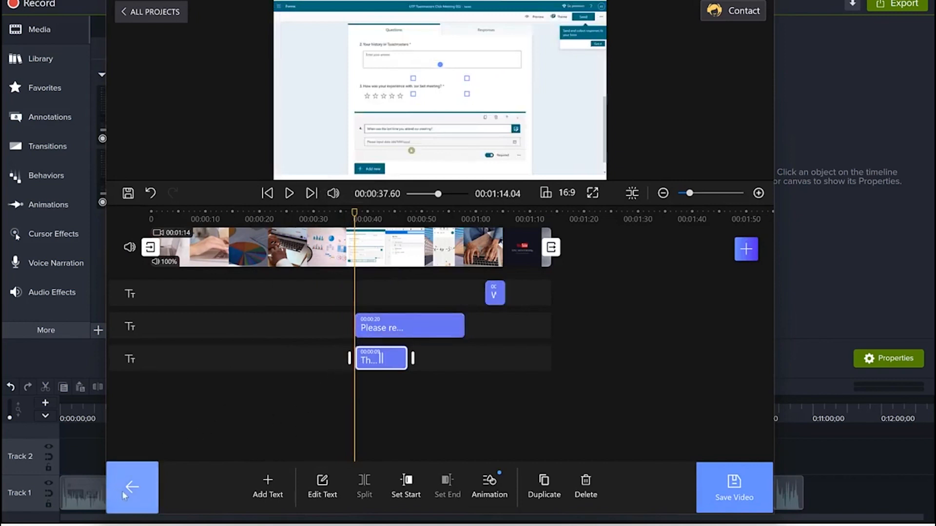
Return to the main timeline, reopen the text clips from their track to view them, and go back to the main timeline.
left_click(142, 489)
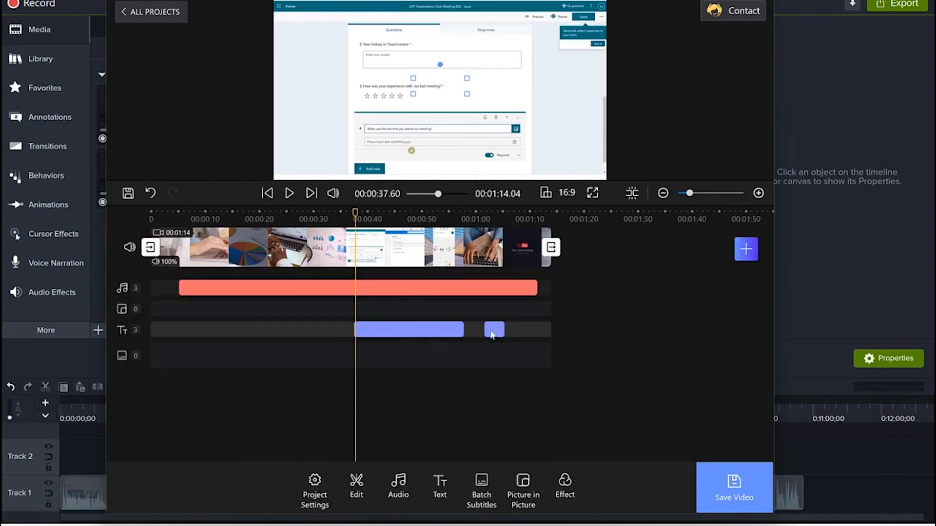
left_click(405, 335)
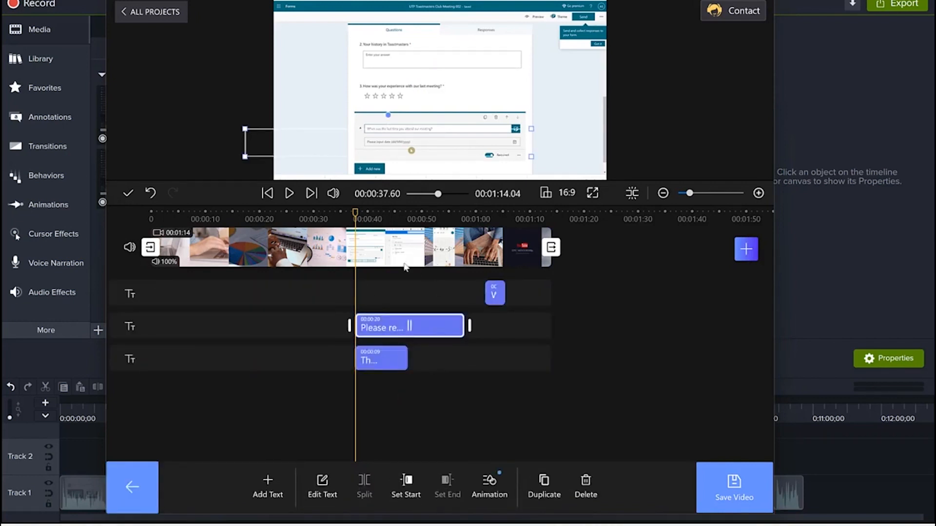
left_click(423, 373)
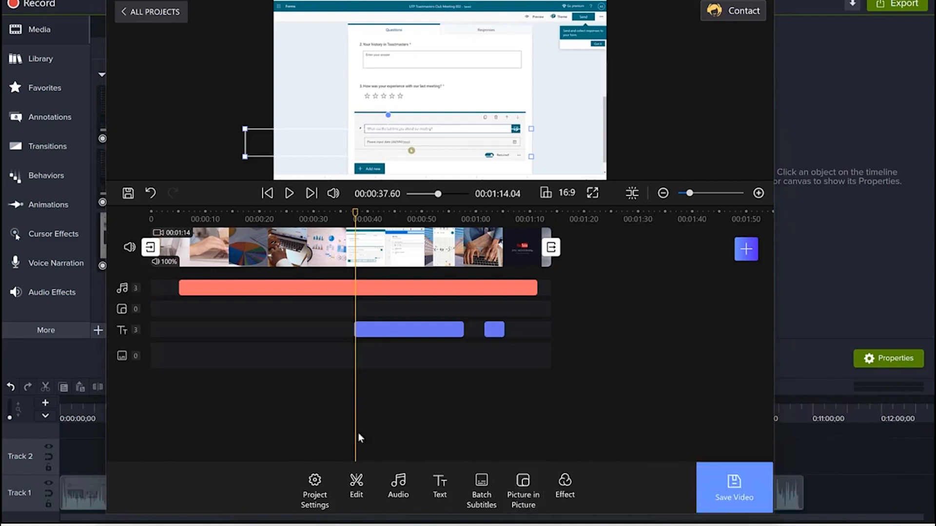
Open the built-in sticker collection for a new picture-in-picture overlay.
left_click(523, 485)
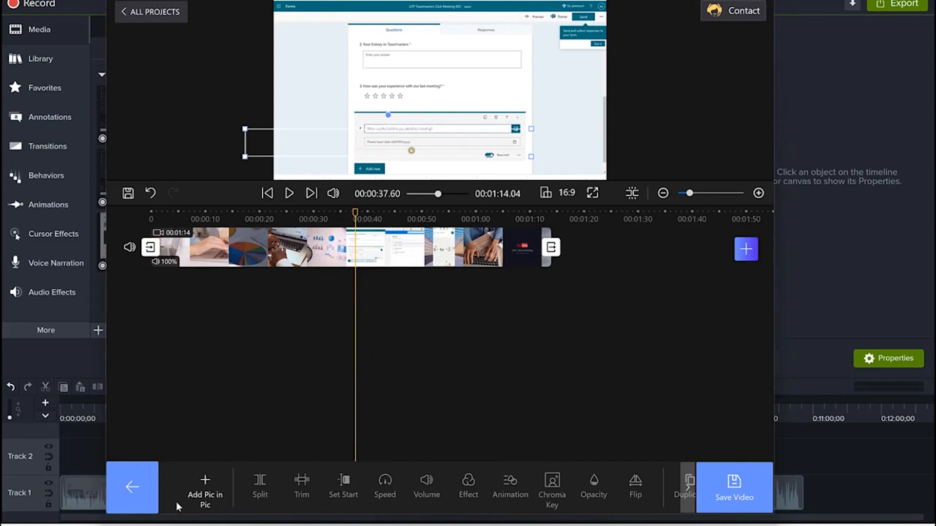
left_click(209, 479)
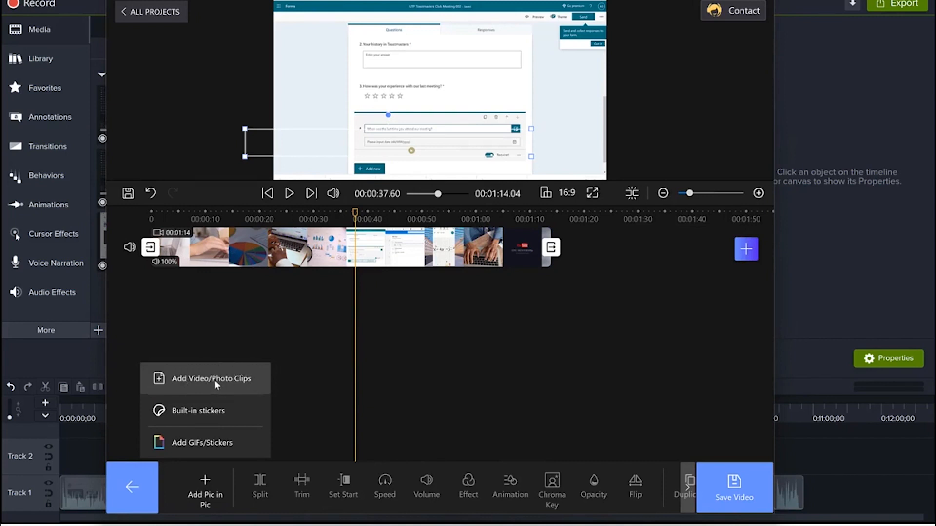
left_click(216, 420)
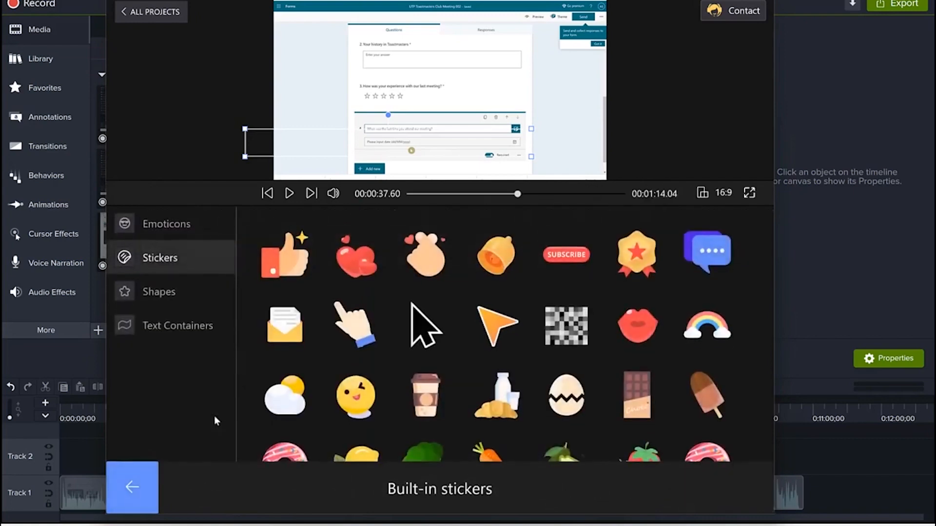
Browse the built-in Stickers, Emoticons and Shapes collections.
scroll(379, 339, "down", 6)
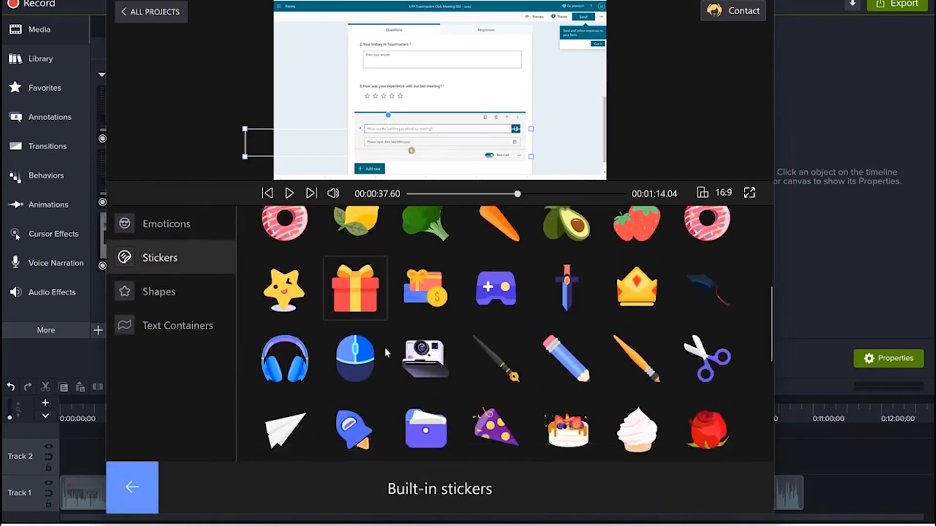
scroll(382, 344, "down", 3)
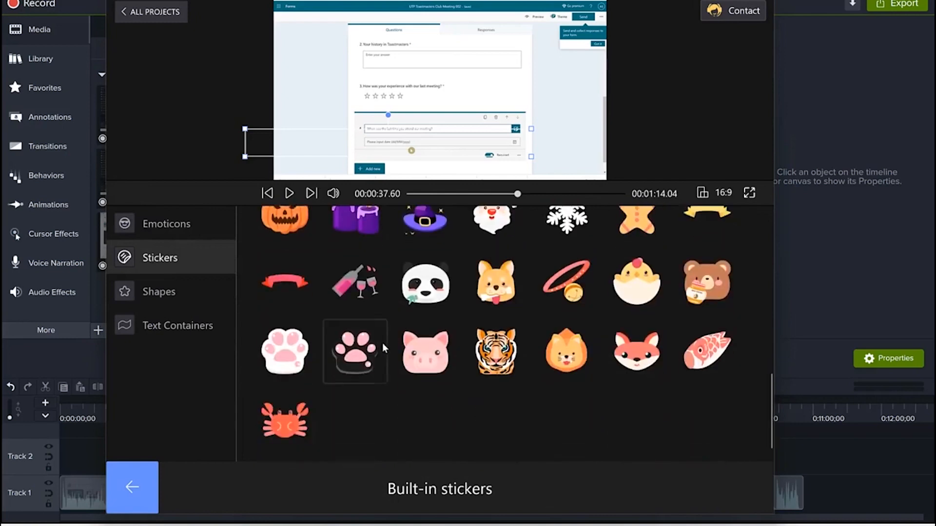
scroll(382, 337, "up", 9)
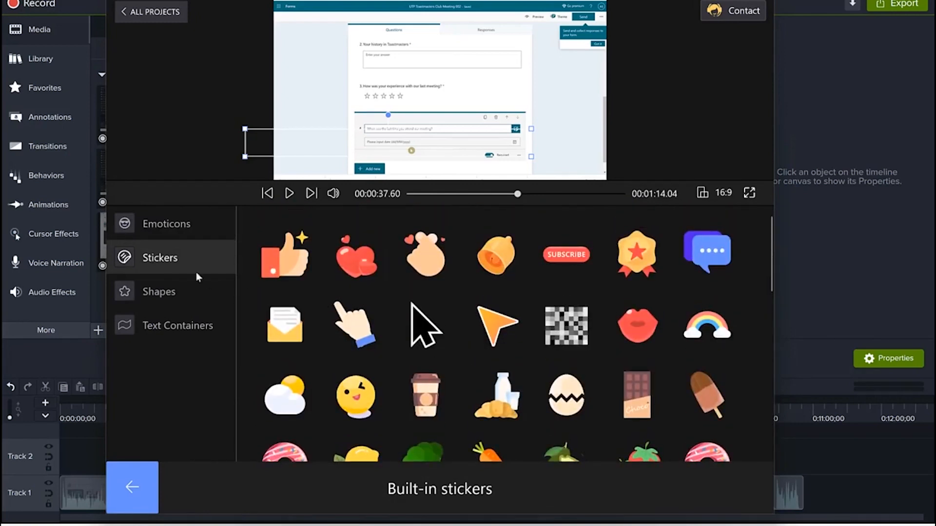
left_click(169, 232)
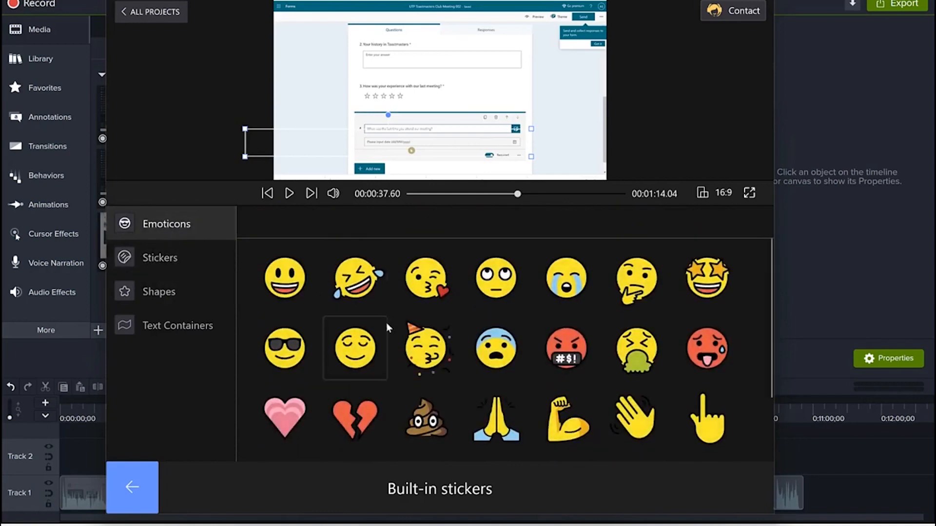
scroll(360, 347, "down", 2)
scroll(360, 350, "up", 2)
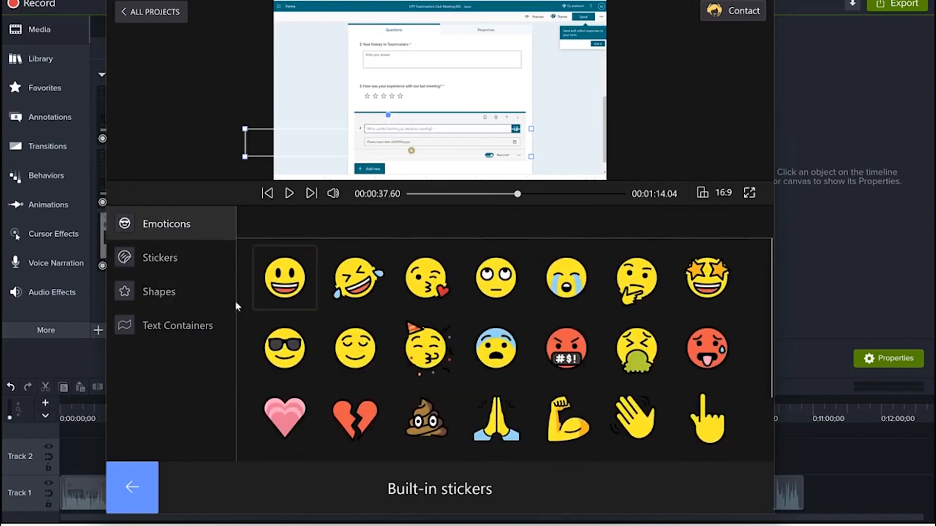
left_click(171, 295)
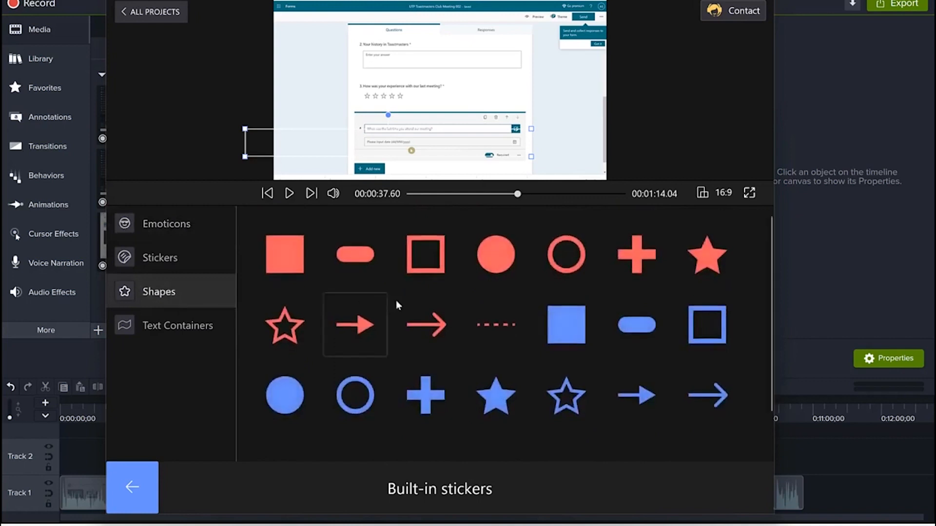
scroll(410, 305, "down", 2)
scroll(341, 371, "up", 2)
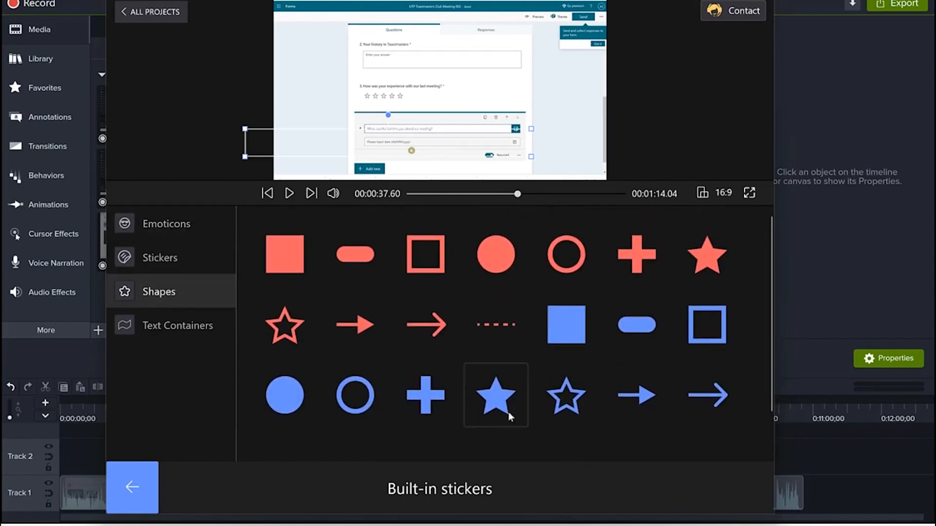
Add the gold ribbon from the Text Containers as a picture-in-picture overlay at 00:00:37.60.
left_click(179, 329)
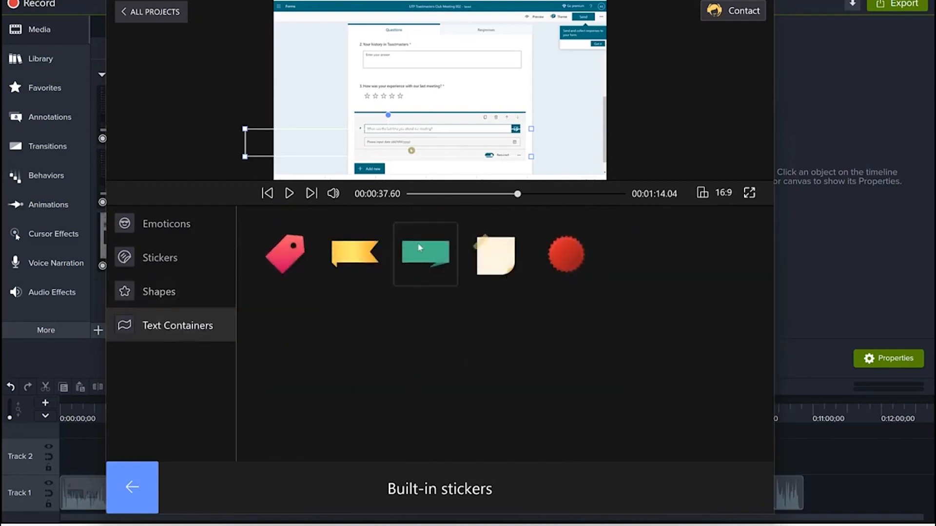
left_click(353, 257)
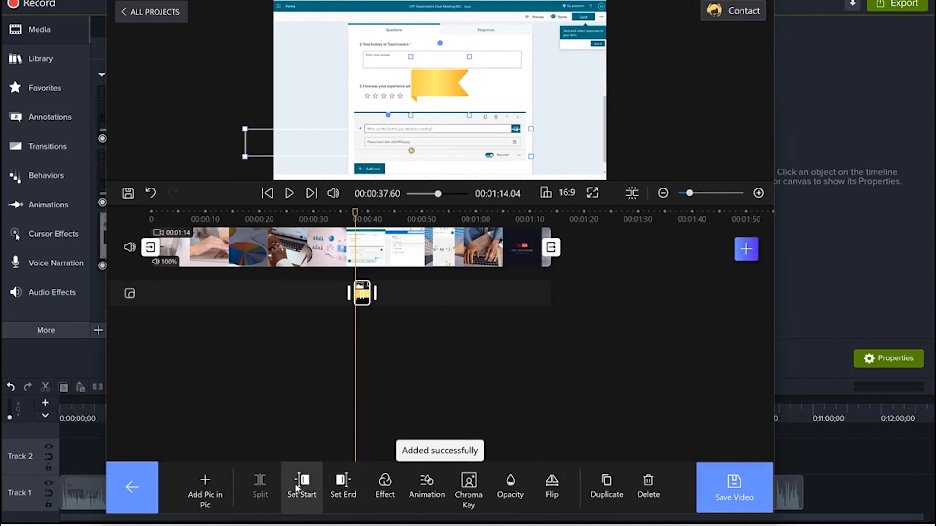
Extend the gold ribbon overlay so that it ends at 00:00:46.23.
left_click_drag(355, 225, 400, 225)
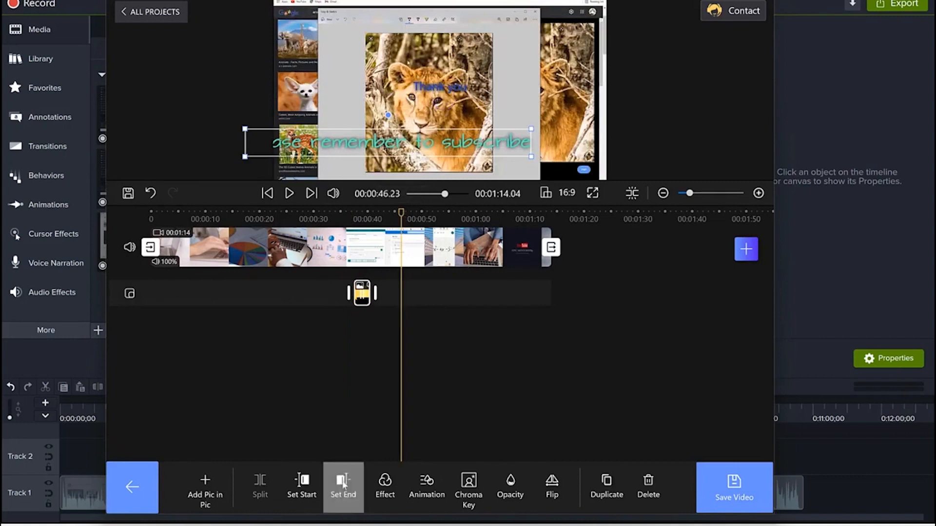
left_click(342, 483)
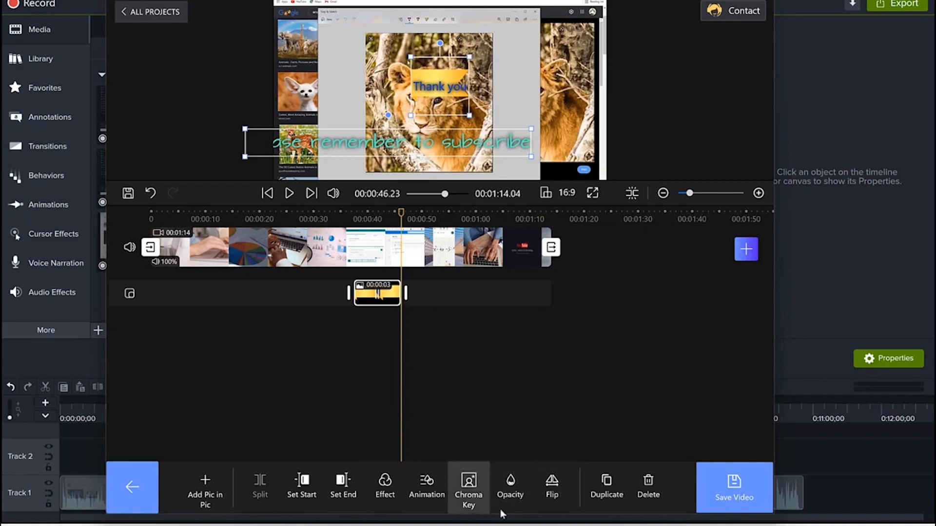
View the ribbon overlay's Opacity and Animation settings and return to the main timeline.
left_click(510, 487)
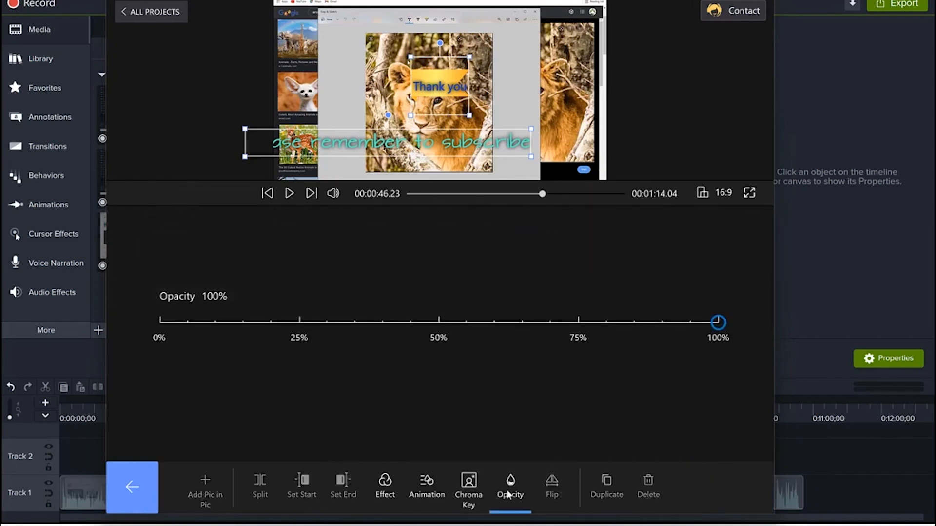
left_click_drag(717, 323, 751, 322)
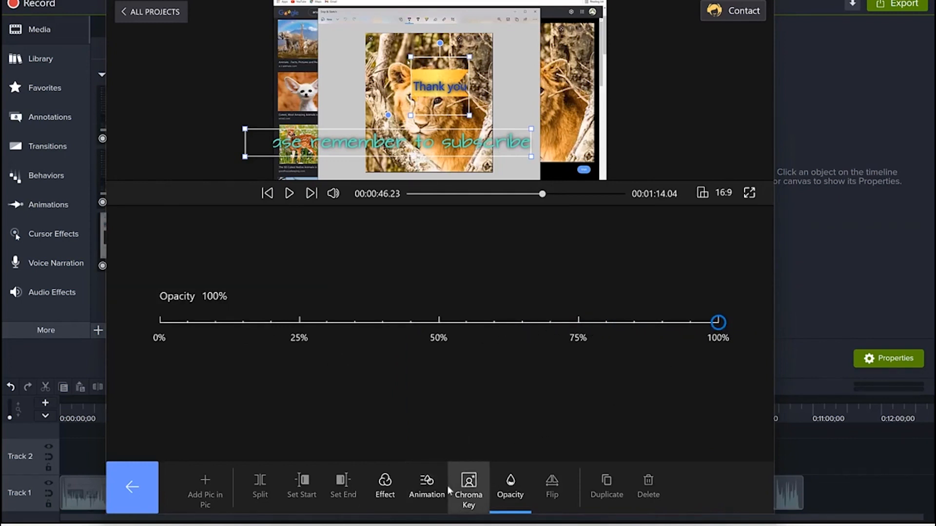
left_click(427, 485)
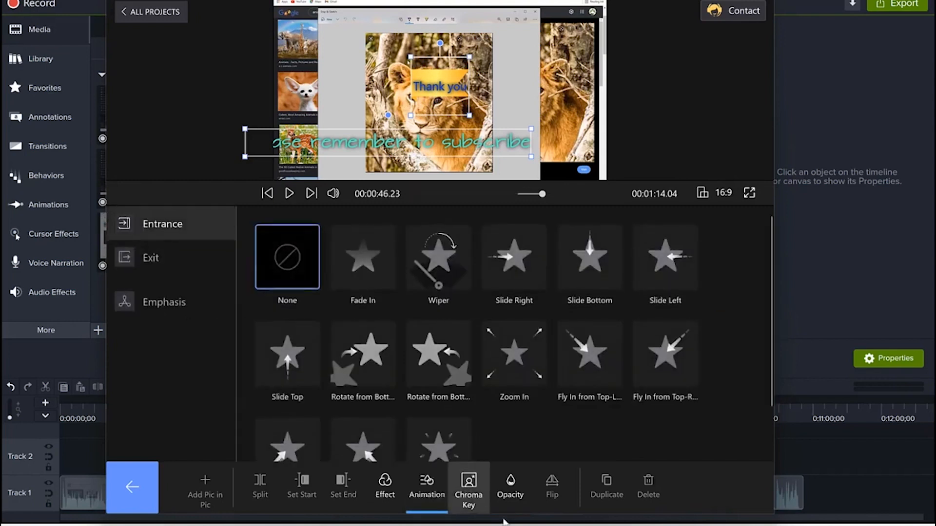
left_click(132, 487)
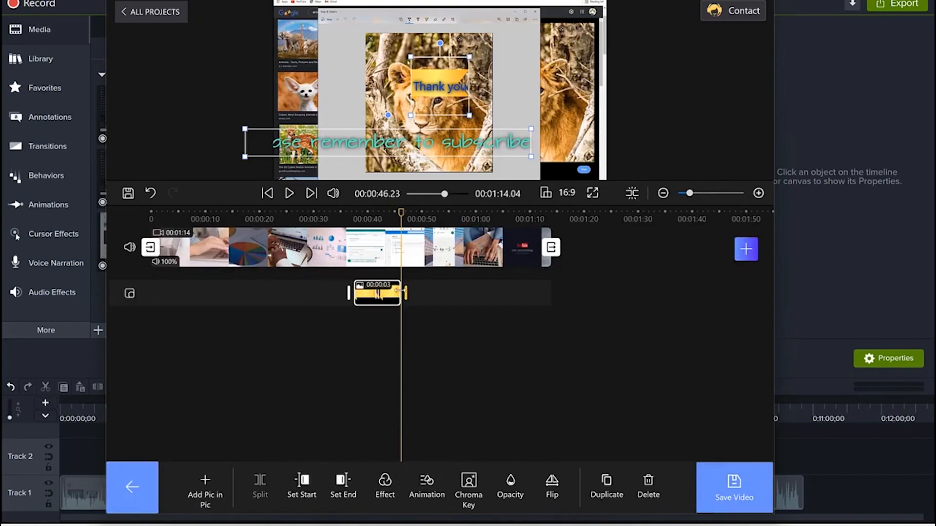
left_click(130, 487)
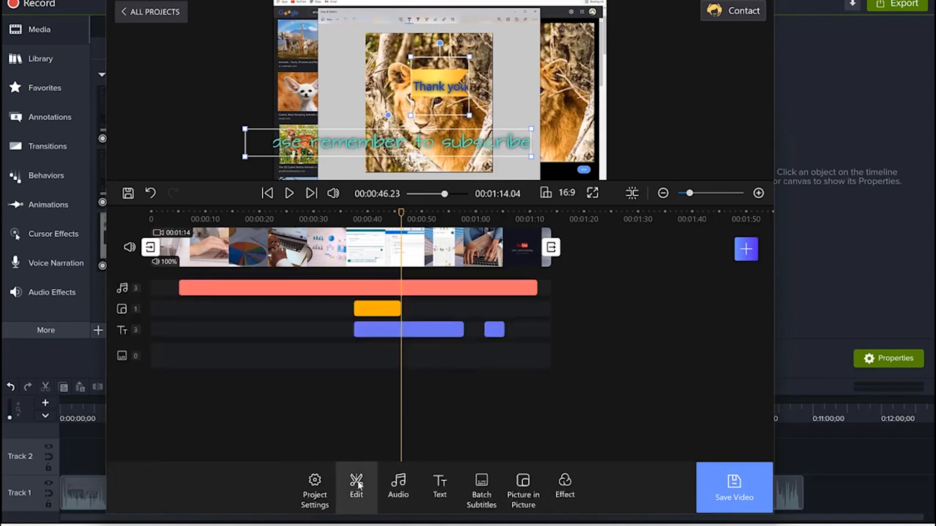
Look at the GIPHY GIFs and Stickers sections for a new picture-in-picture overlay, and return to the overlay timeline.
left_click(520, 482)
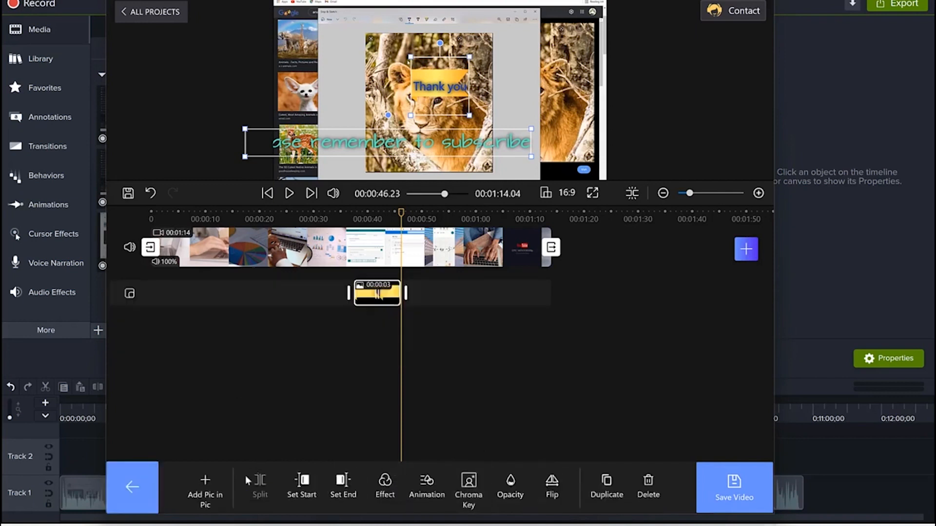
left_click(209, 493)
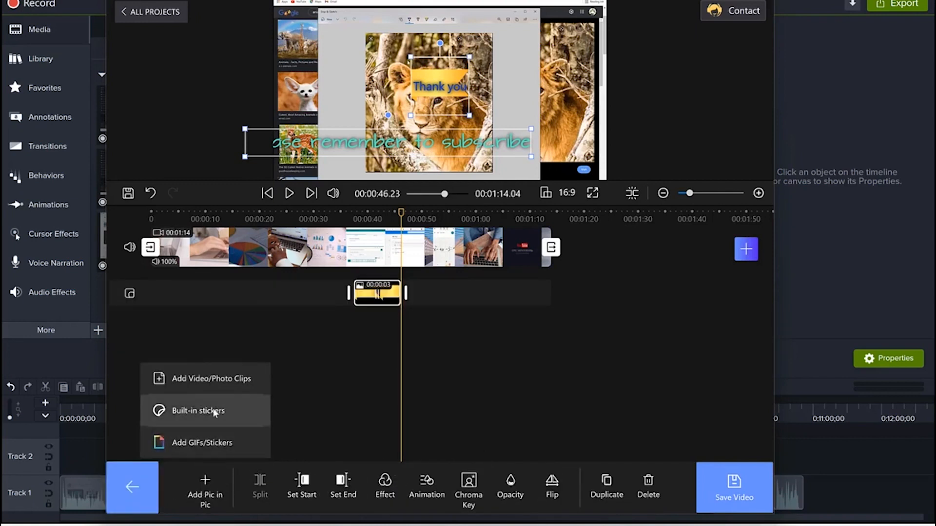
left_click(221, 441)
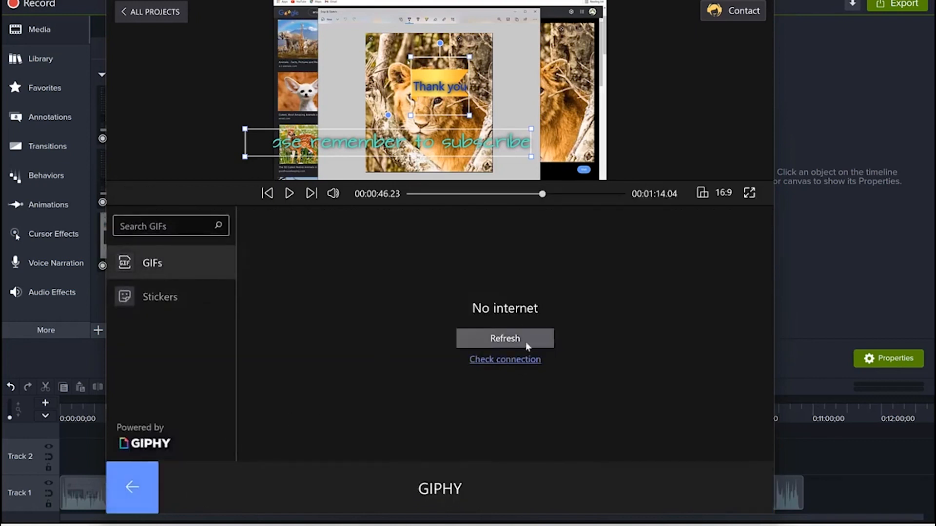
left_click(185, 300)
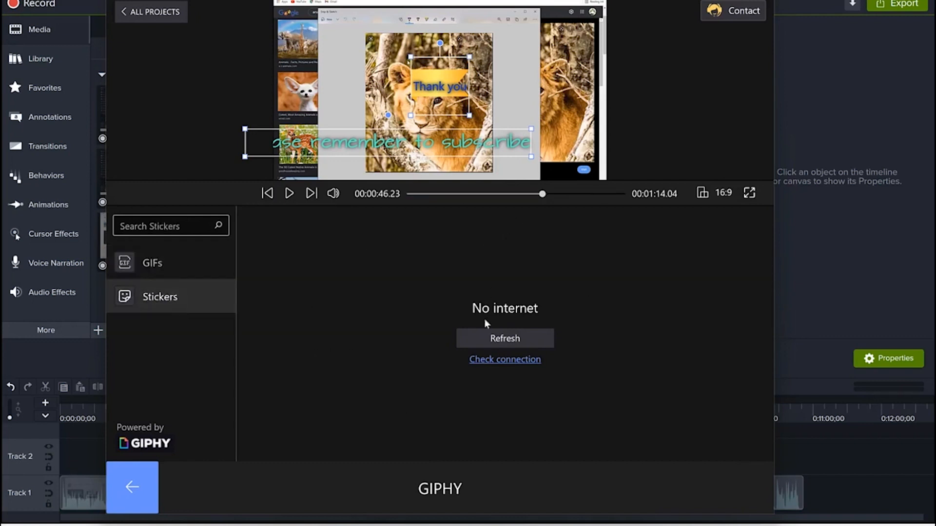
left_click(134, 487)
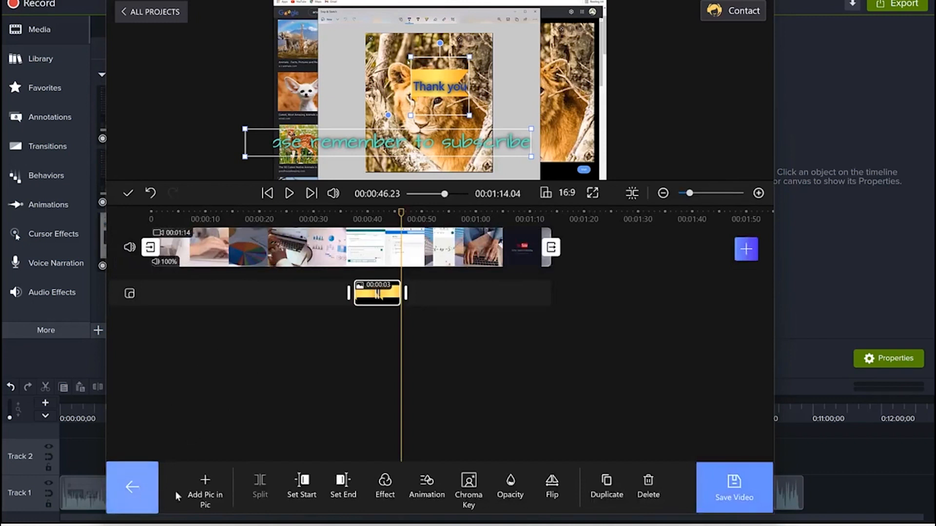
Add the photo of the man from the Desktop folder as a picture-in-picture overlay at 00:00:46.23.
left_click(204, 487)
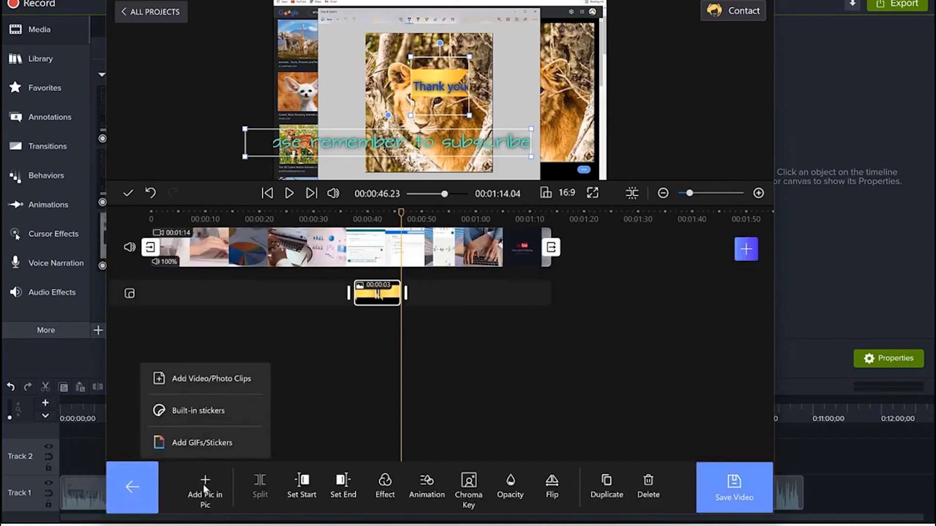
left_click(230, 382)
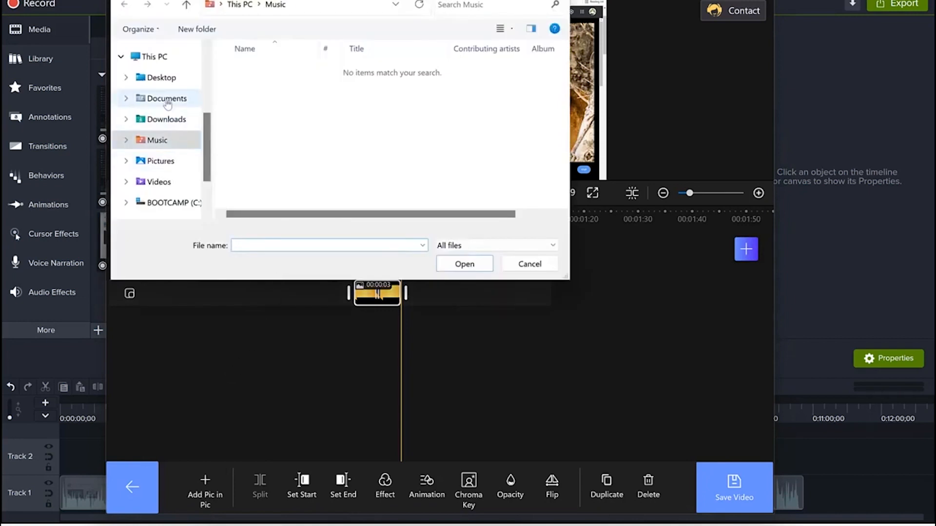
left_click(161, 77)
left_click(424, 168)
left_click(477, 268)
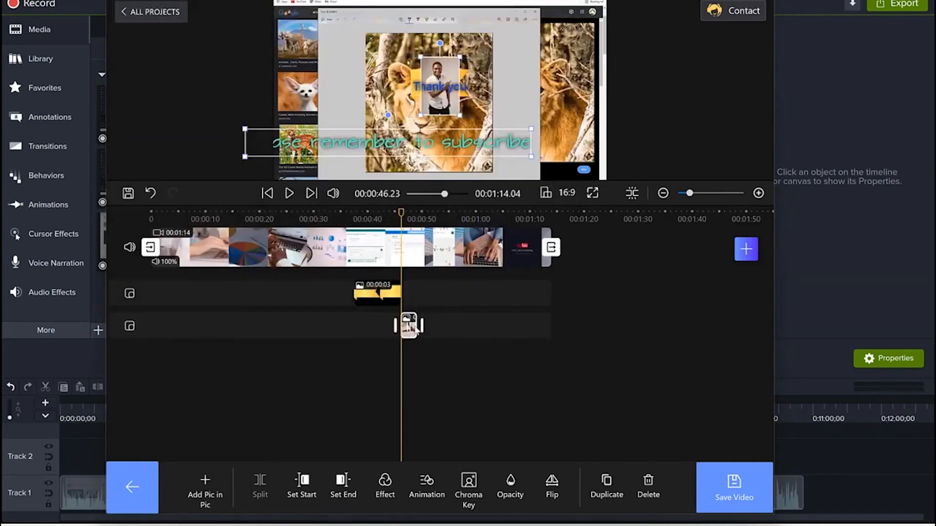
Set the photo overlay's start to 00:00:18.12 and its end to 00:00:32.20.
left_click_drag(401, 216, 249, 218)
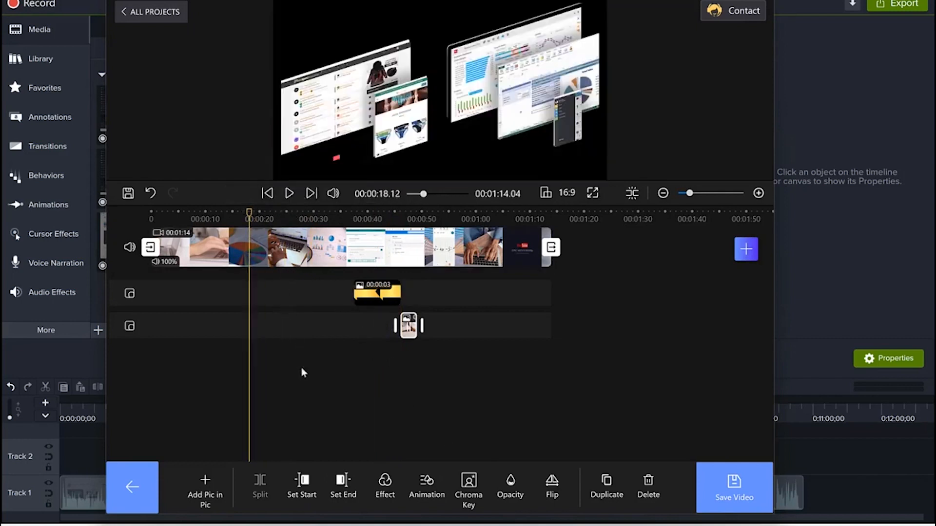
left_click(298, 488)
left_click_drag(247, 219, 325, 218)
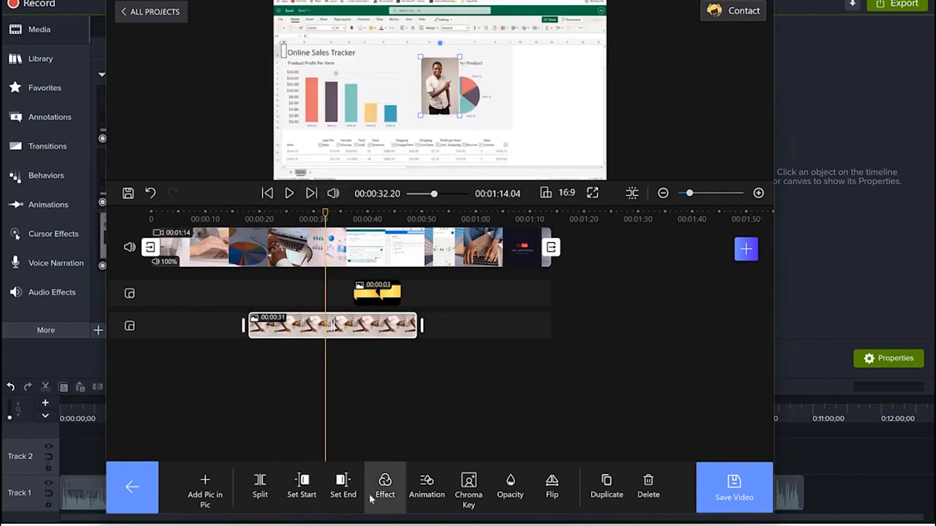
left_click(342, 487)
Enlarge and reposition the photo overlay at 00:00:27.23 so that it fills the full width of the video frame.
left_click_drag(325, 214, 299, 214)
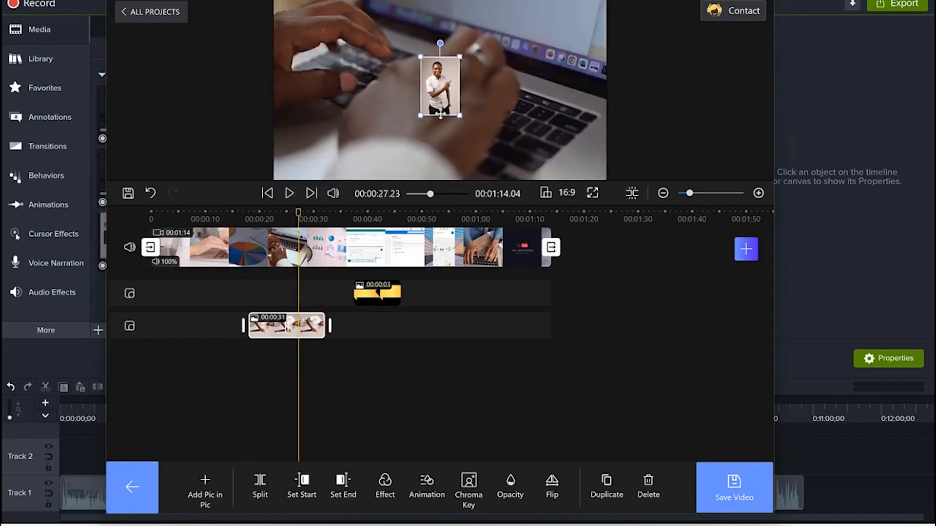
left_click_drag(418, 117, 375, 182)
left_click_drag(375, 55, 327, 1)
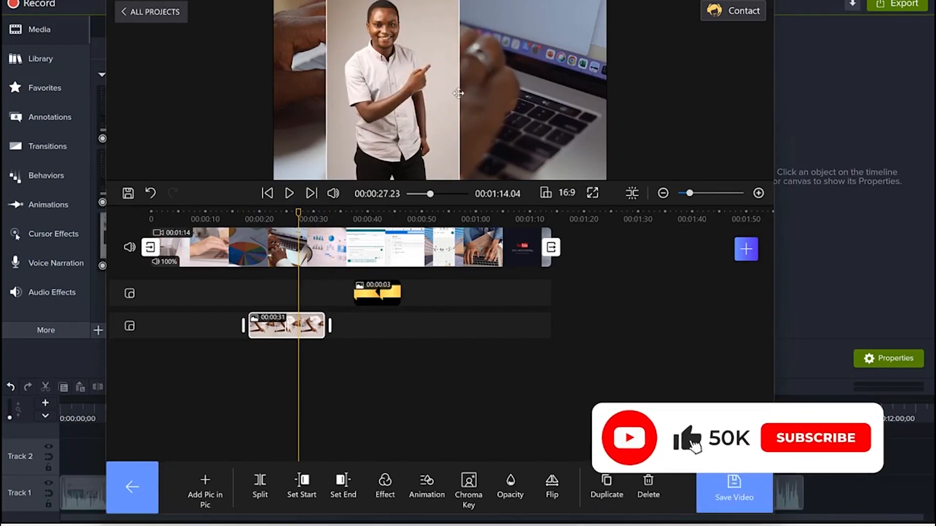
left_click_drag(438, 91, 409, 7)
left_click_drag(461, 137, 671, 316)
left_click_drag(503, 123, 520, 242)
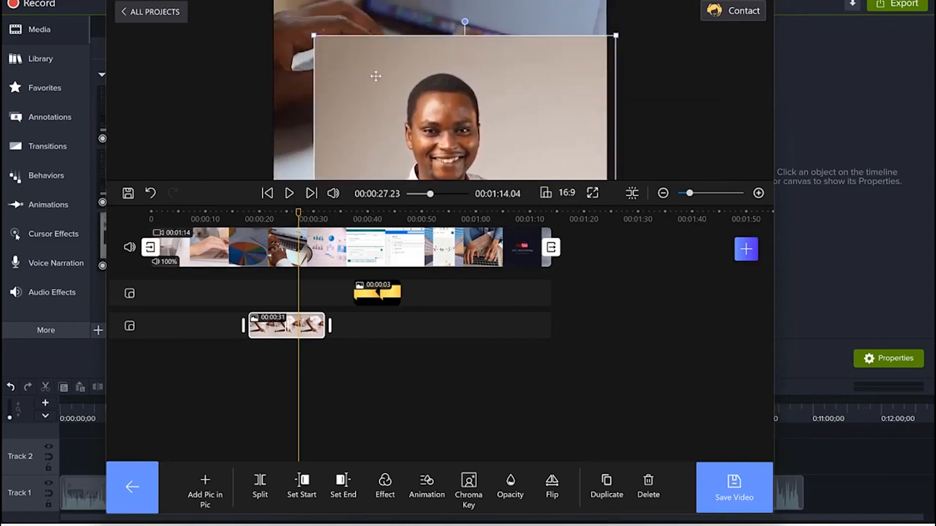
left_click_drag(314, 37, 272, 6)
left_click_drag(404, 88, 405, 79)
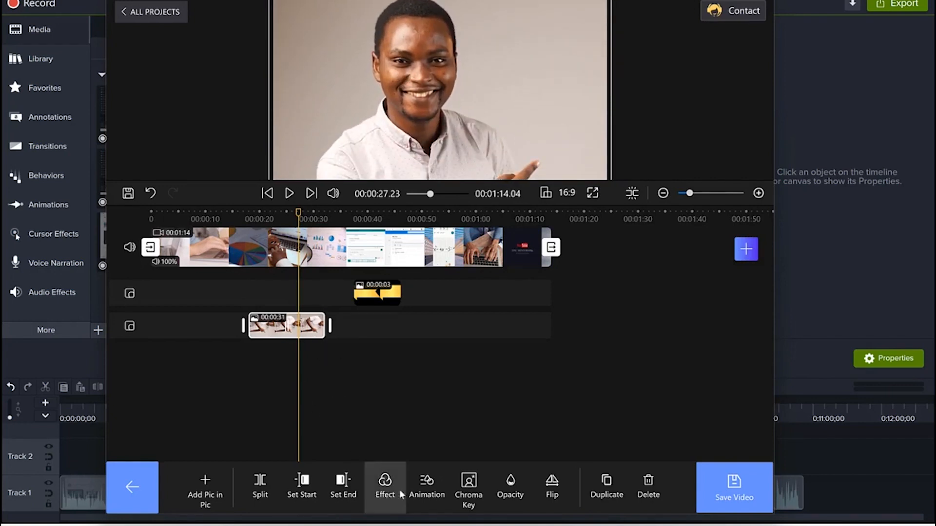
Try the Brannan effect on the photo overlay and apply the Clarendon effect instead.
left_click(382, 487)
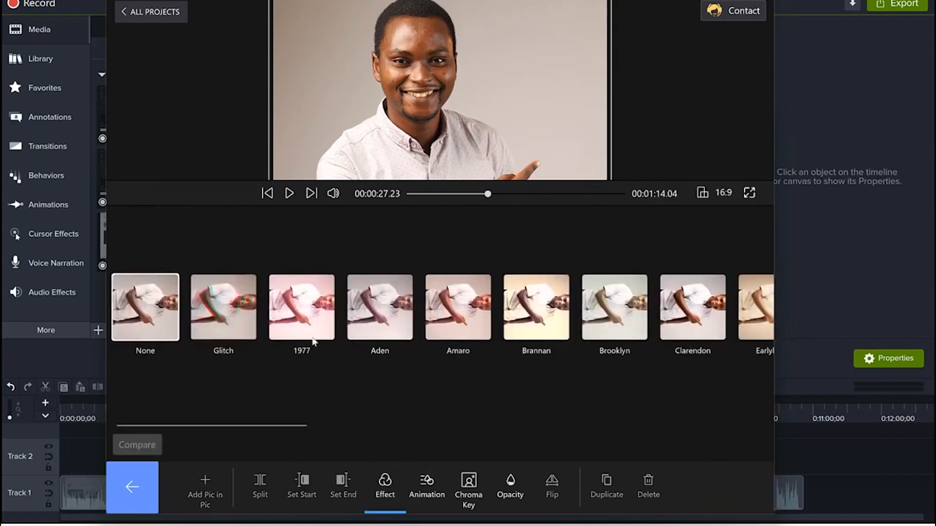
left_click(548, 316)
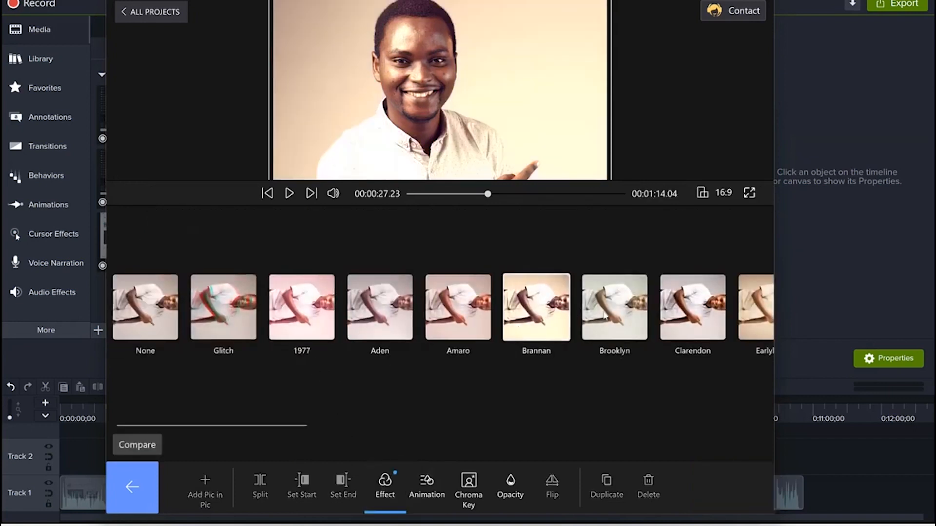
left_click(675, 307)
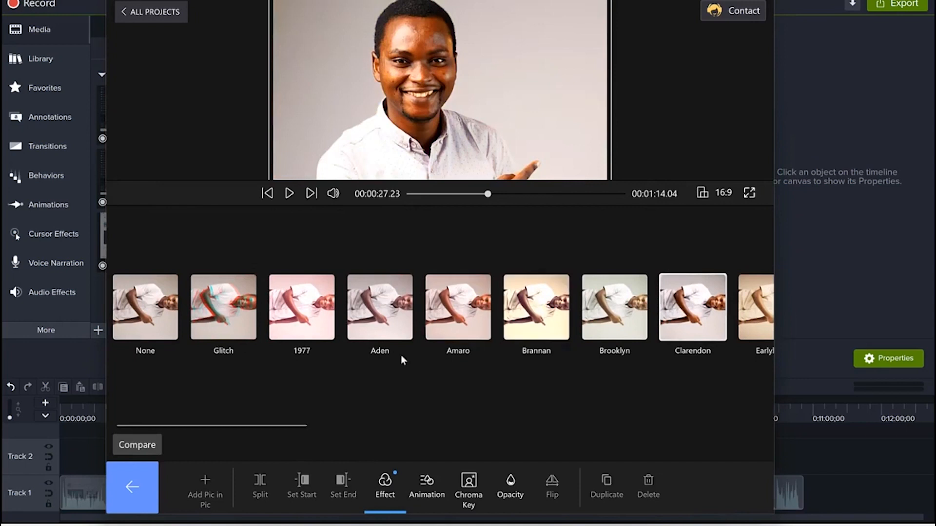
Give the photo overlay a Slide Top entrance animation and a Zoom Out exit animation.
left_click(427, 487)
left_click(312, 350)
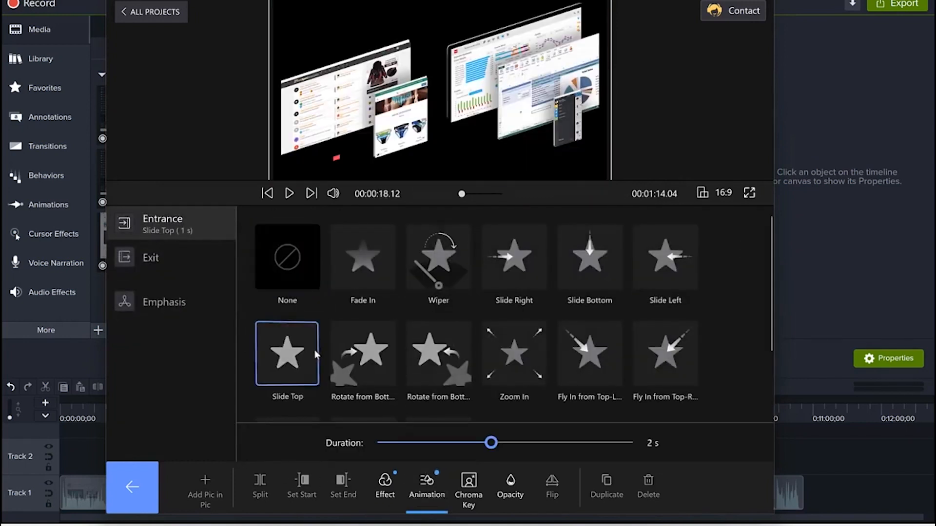
left_click(291, 366)
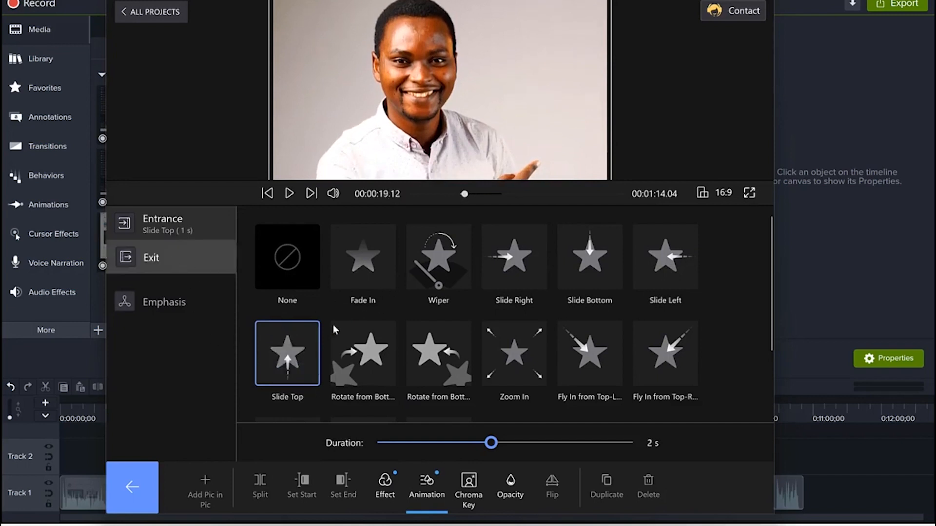
left_click(442, 361)
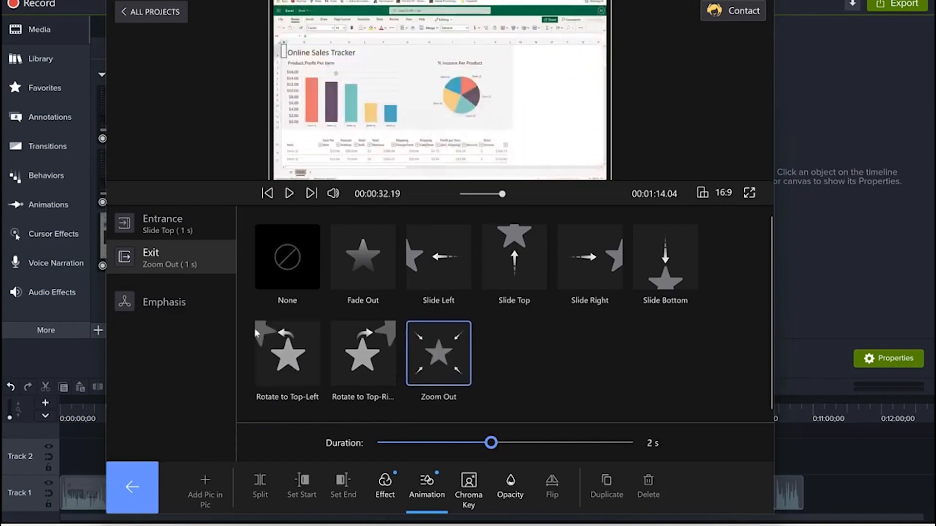
Apply the 3D Flip emphasis animation to the photo overlay and return to the overlay timeline.
left_click(165, 303)
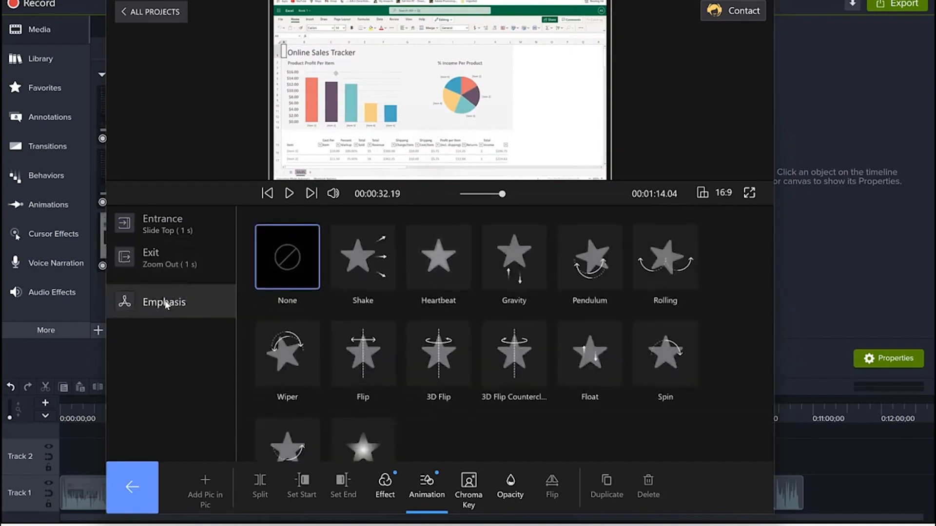
left_click(437, 362)
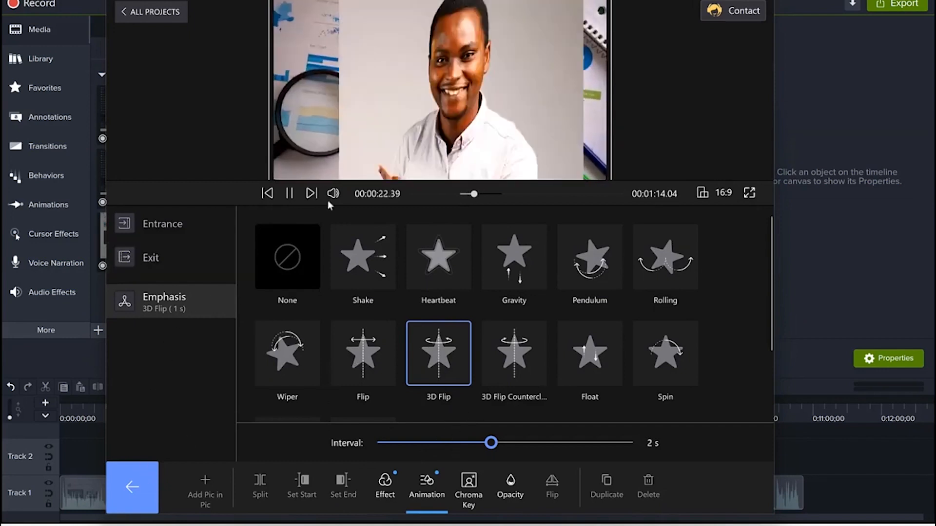
left_click(145, 480)
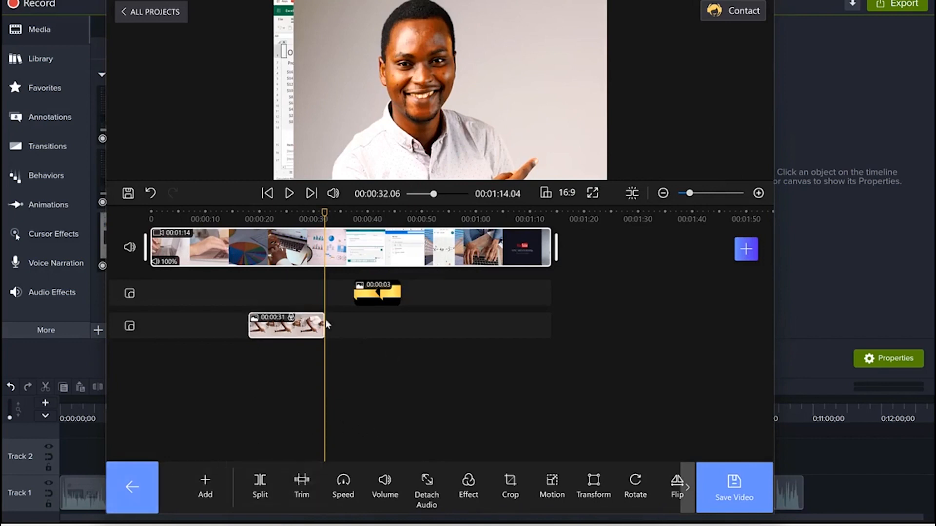
Flip the photo overlay horizontally and set its opacity to 74%.
left_click(309, 327)
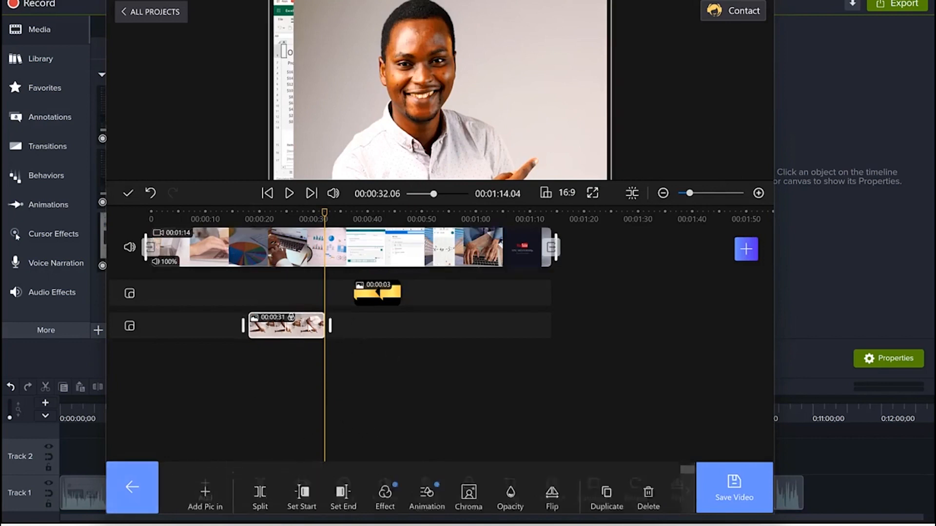
left_click(551, 487)
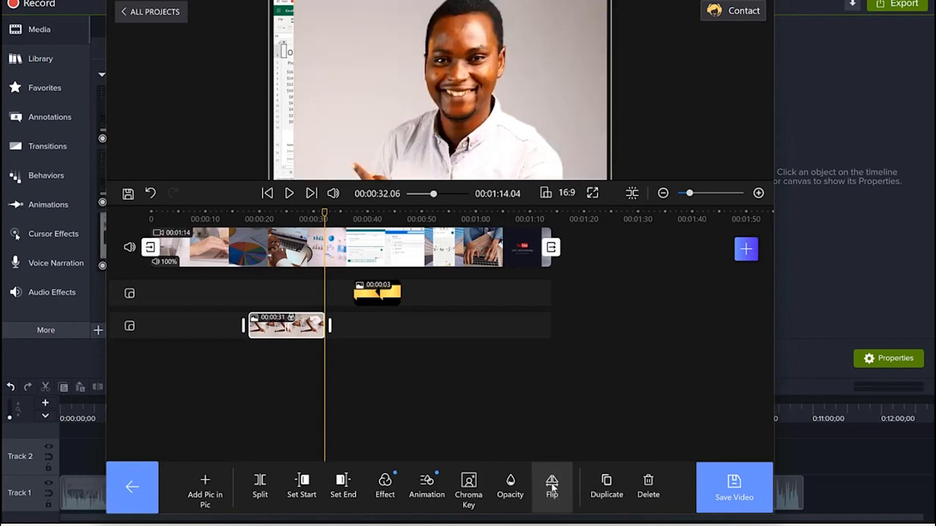
left_click(509, 487)
left_click_drag(716, 325, 577, 340)
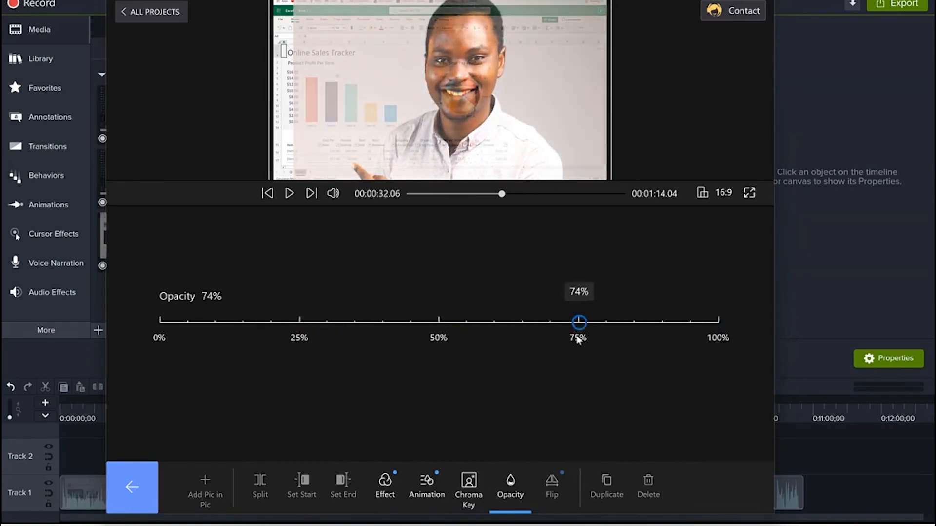
View the photo overlay's Chroma Key settings and return to the overlay timeline.
left_click(470, 489)
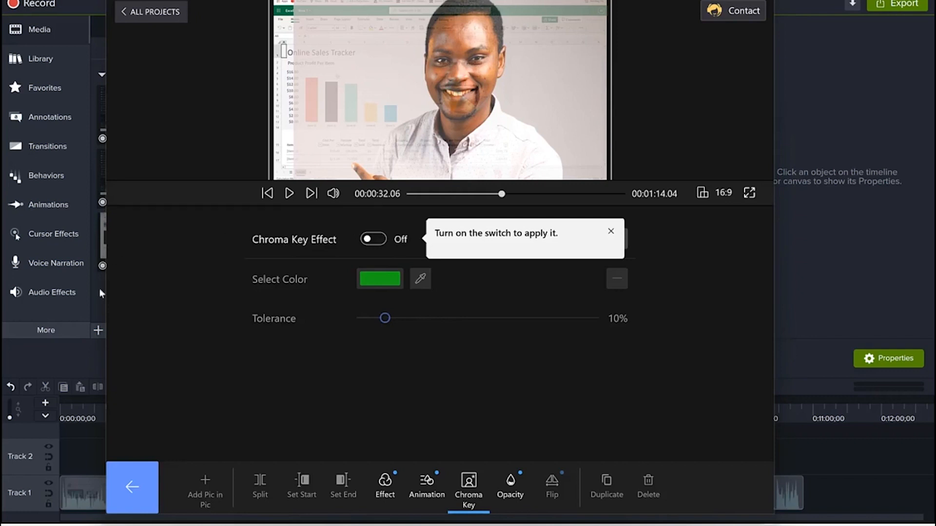
left_click(132, 487)
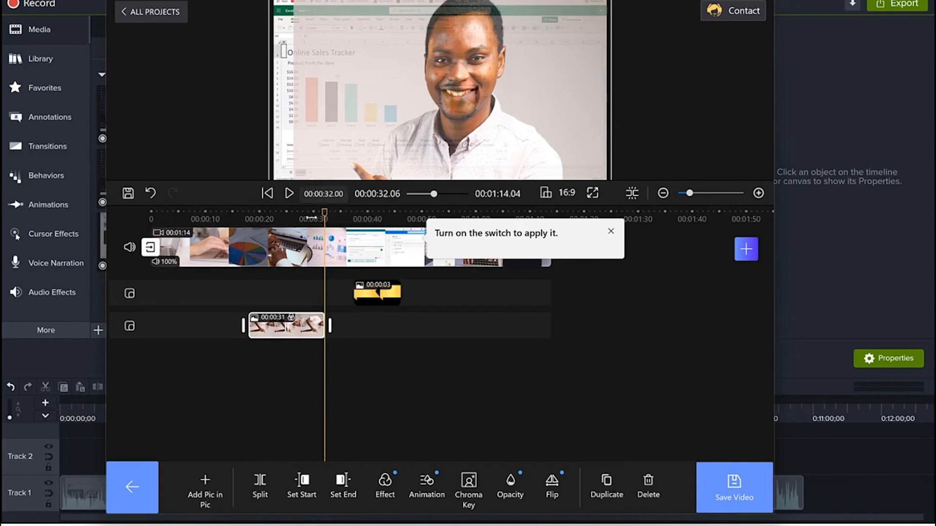
Split the photo overlay at about 00:00:22.70 and return to the main project timeline.
left_click(323, 214)
left_click(274, 217)
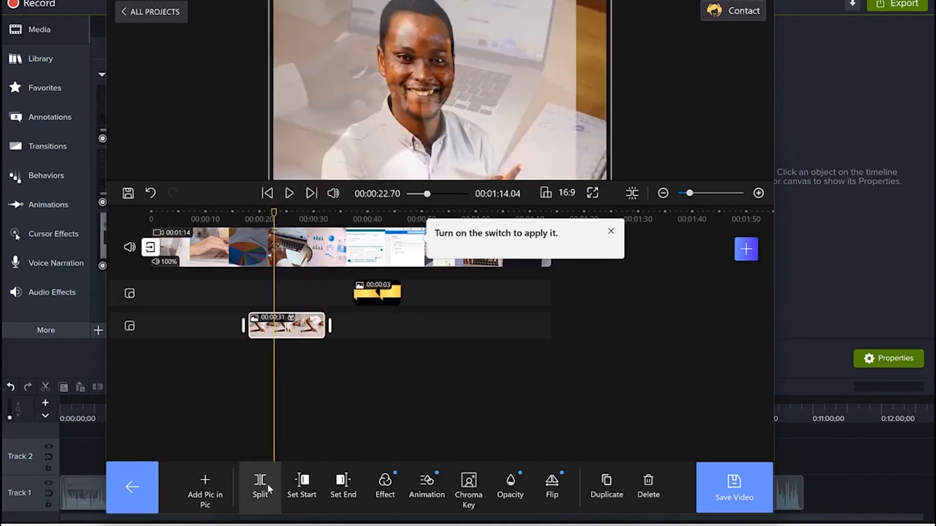
left_click(262, 486)
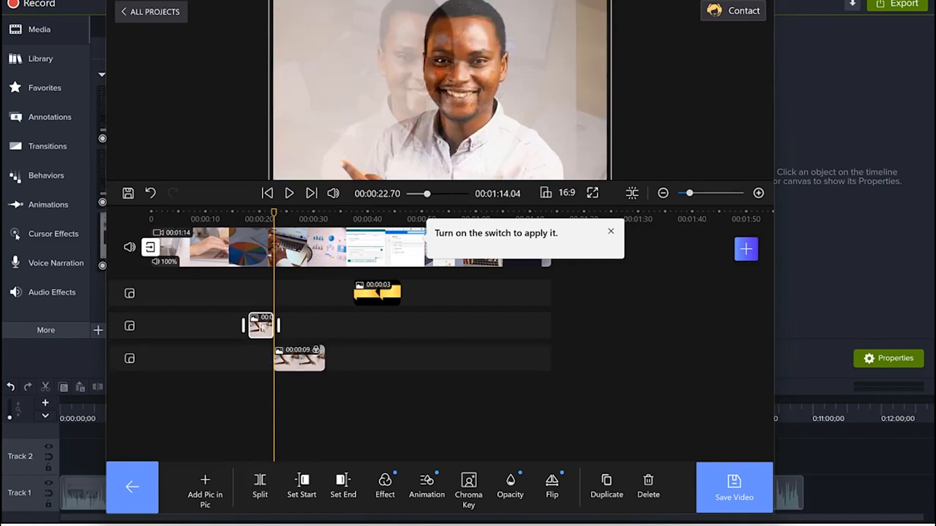
left_click(138, 469)
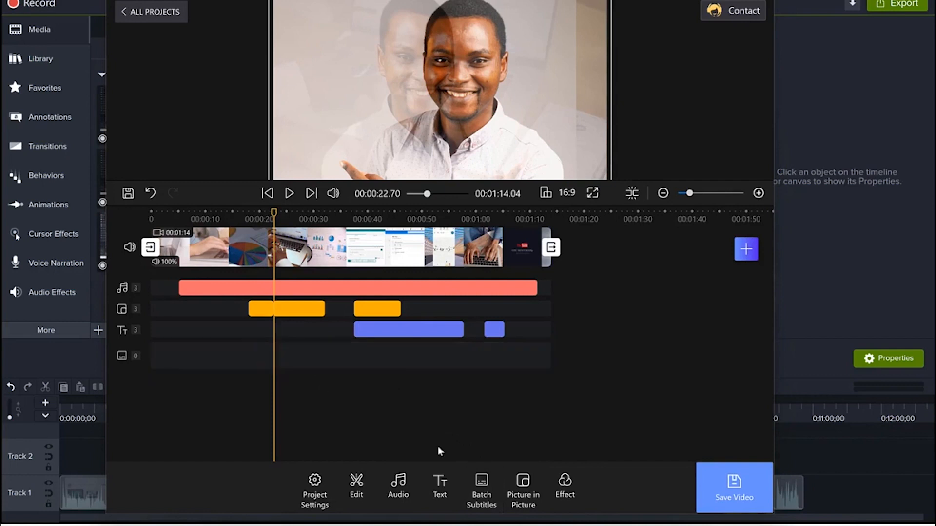
View the Batch Subtitles caption options for adding a caption from the current frame or importing a subtitle file.
left_click(481, 490)
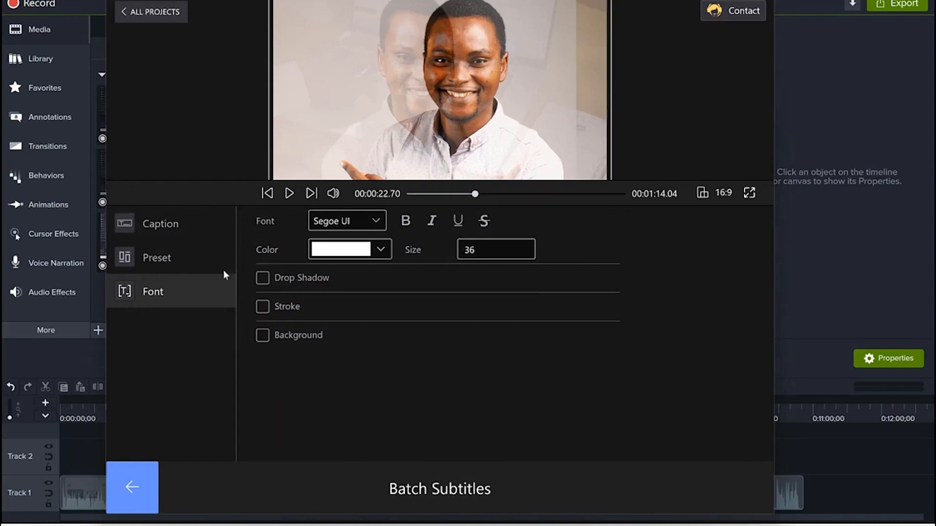
left_click(180, 221)
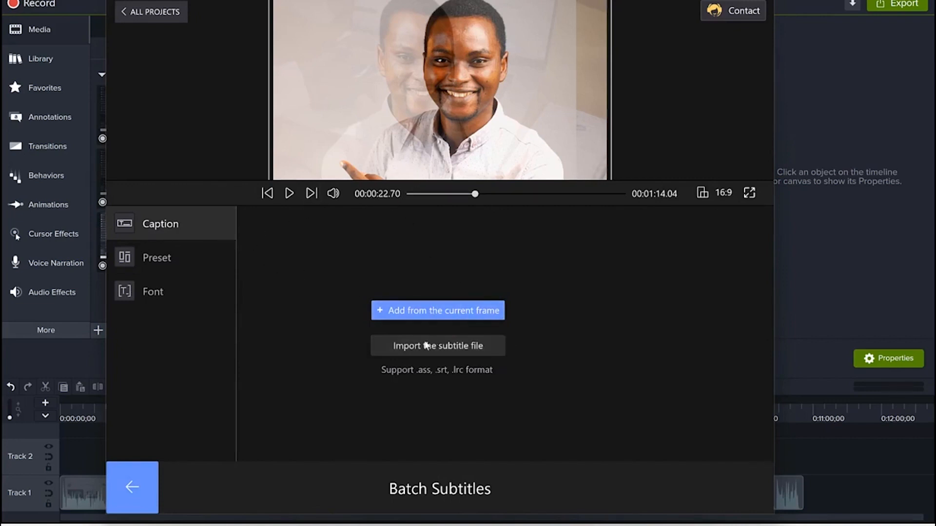
left_click(486, 346)
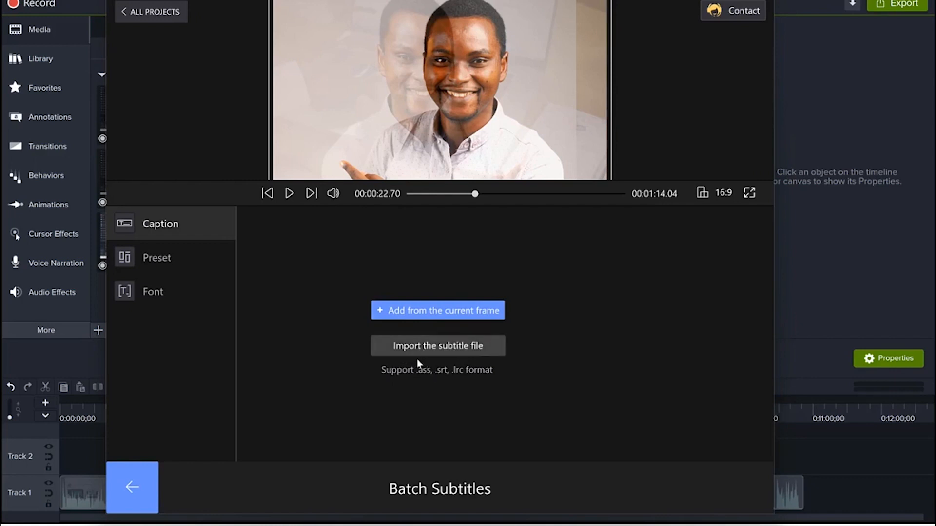